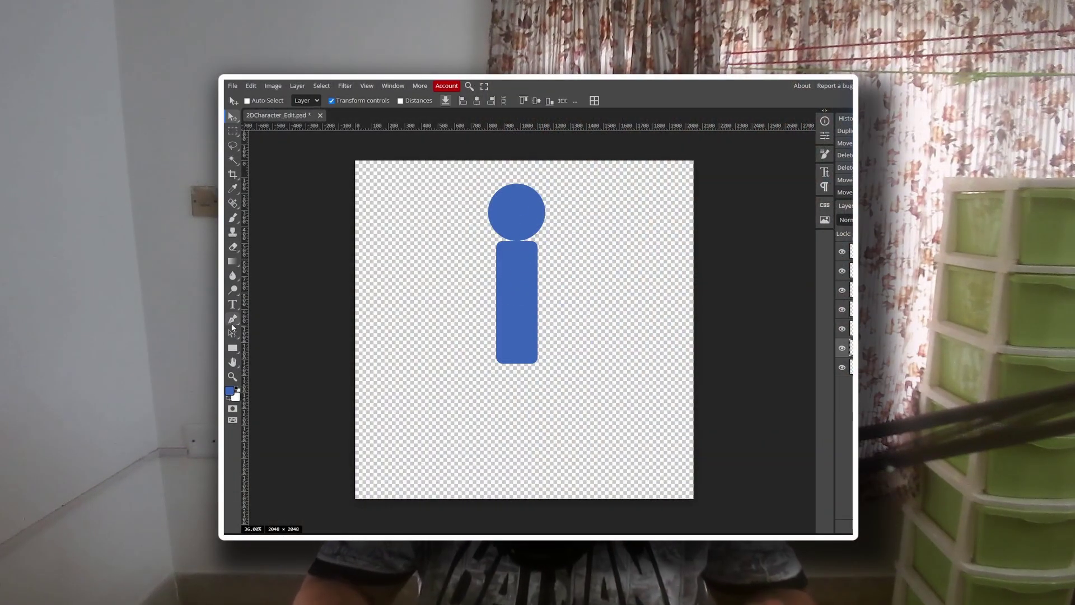
- Delete the two spare circle layers and draw a new rounded bar shape on the canvas
key("u")
left_click_drag(478, 168, 552, 182)
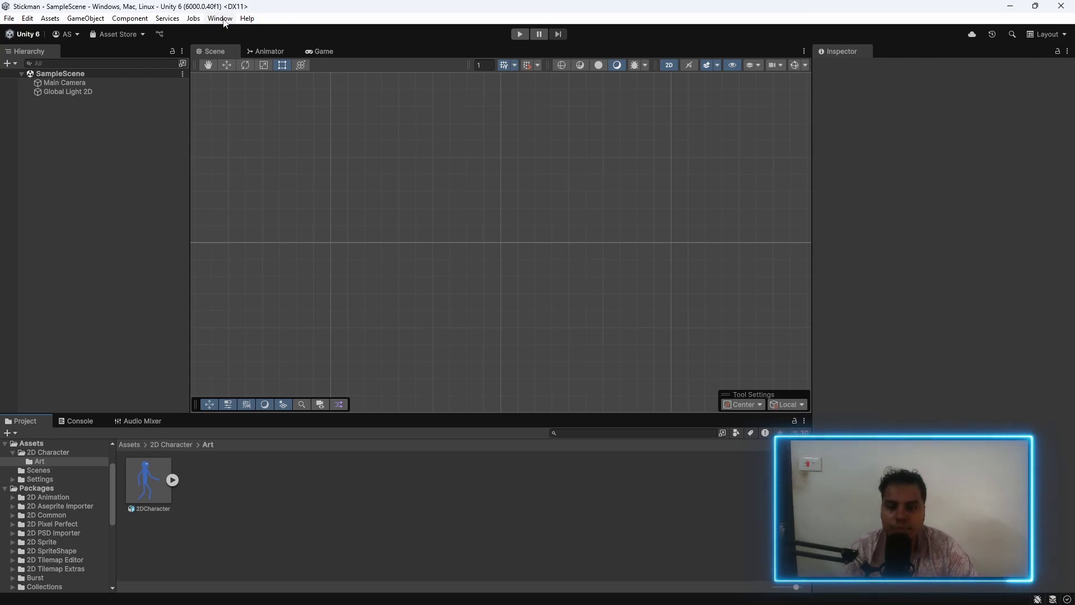
- Confirm the 2D Animation package in the Package Manager, then close it
left_click(222, 20)
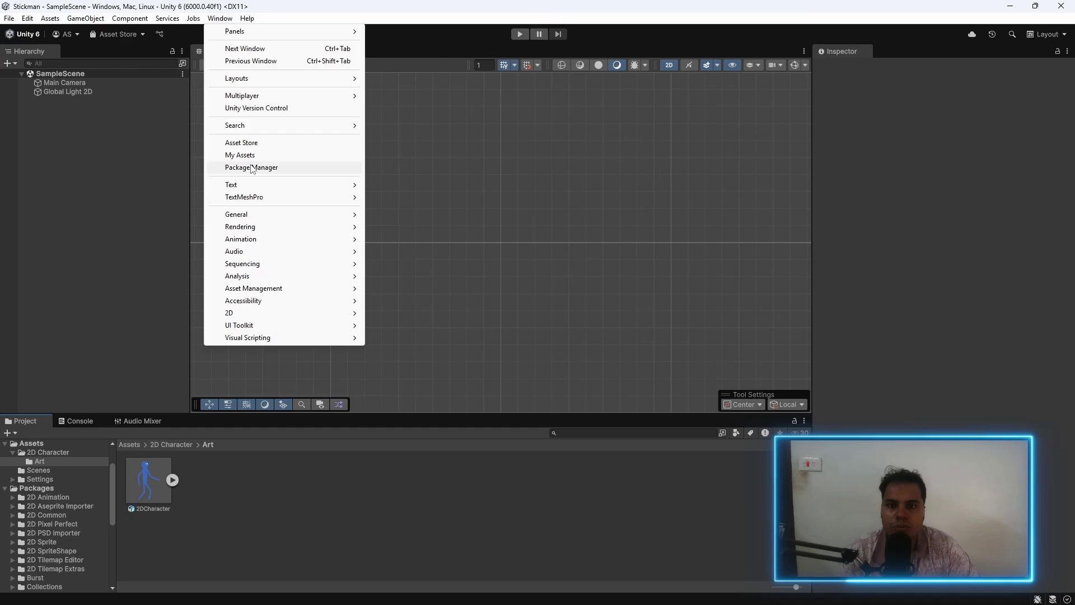
left_click(252, 168)
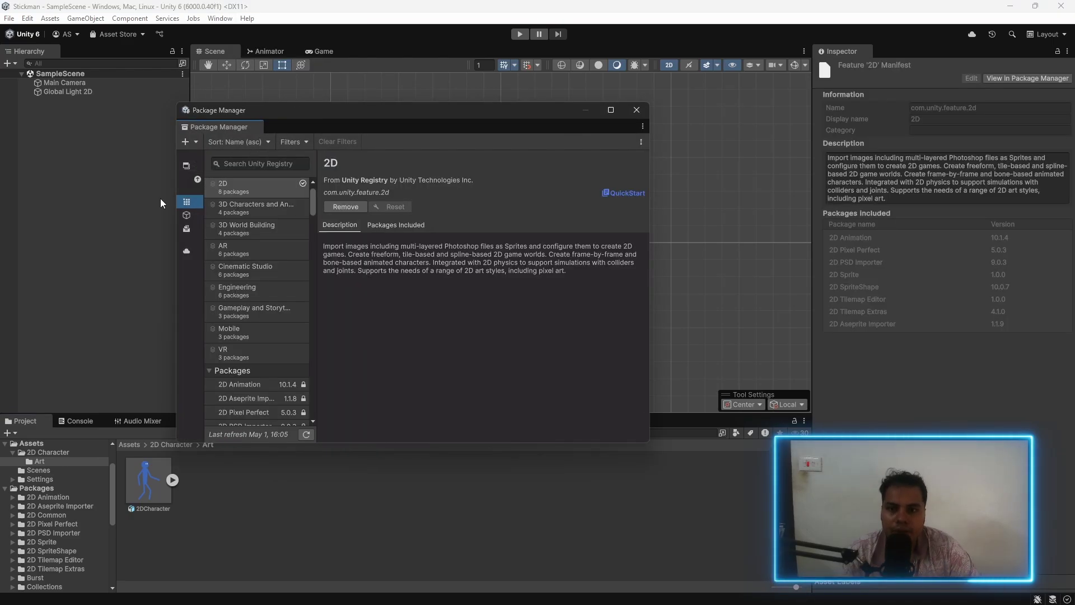
scroll(271, 241, "down", 5)
left_click(238, 264)
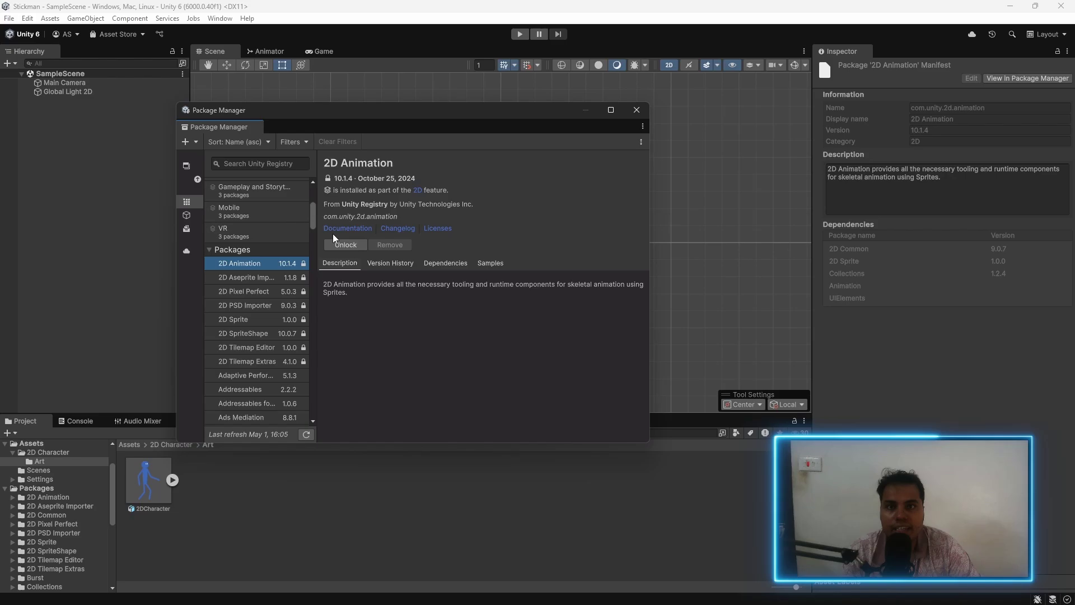
left_click(636, 110)
left_click(147, 489)
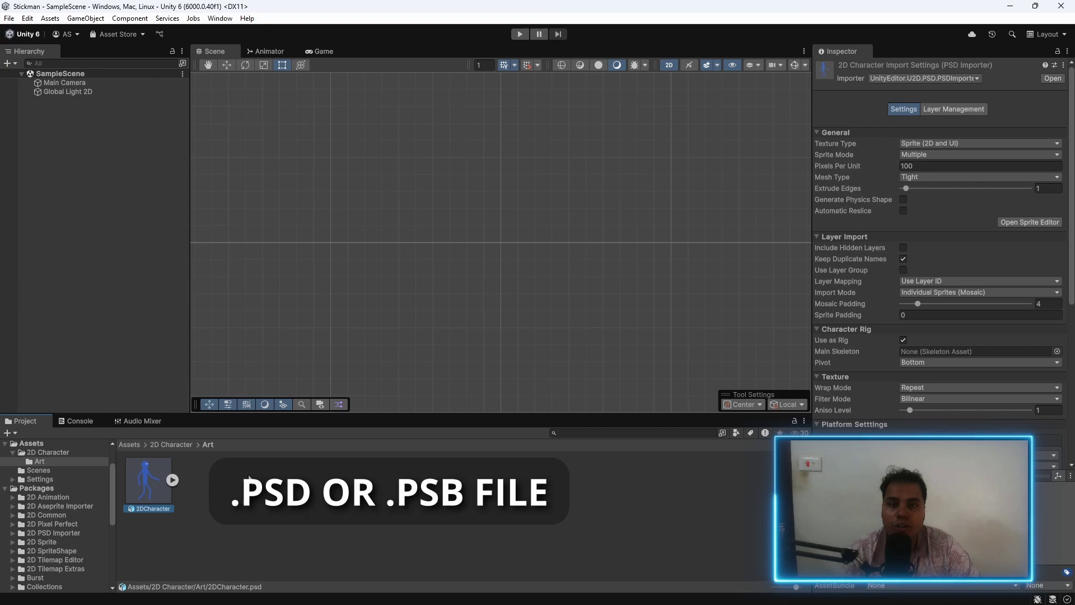
left_click(172, 480)
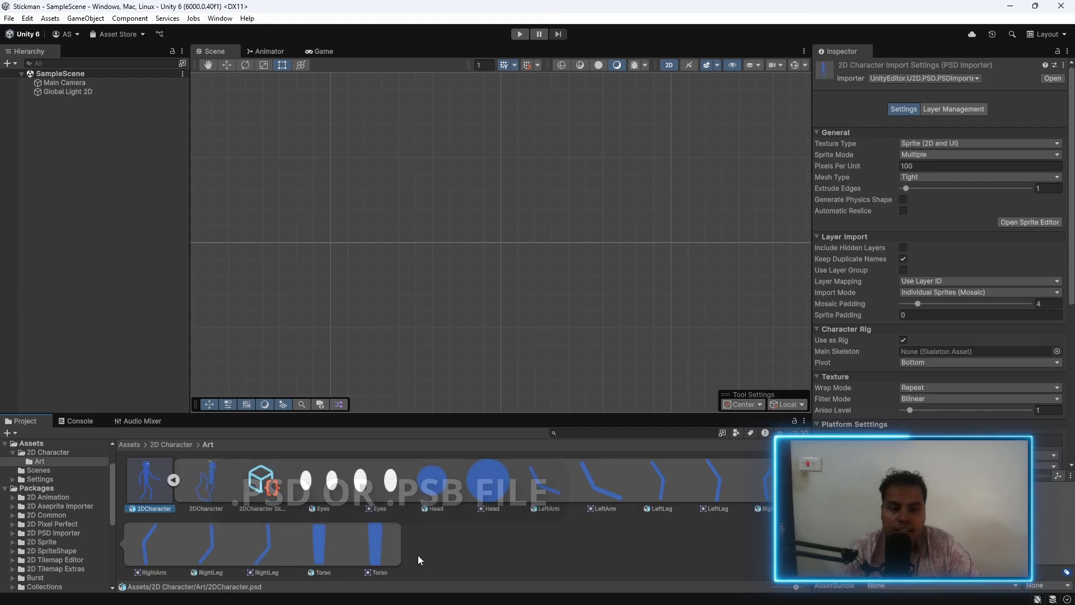
left_click(488, 489)
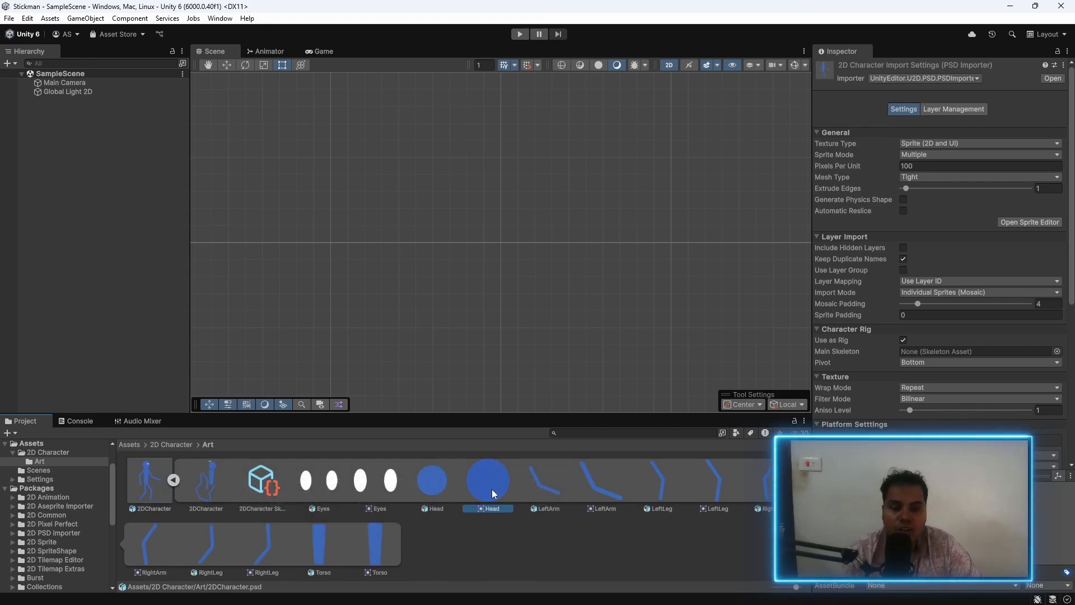
left_click(551, 488)
left_click(616, 485)
left_click(668, 488)
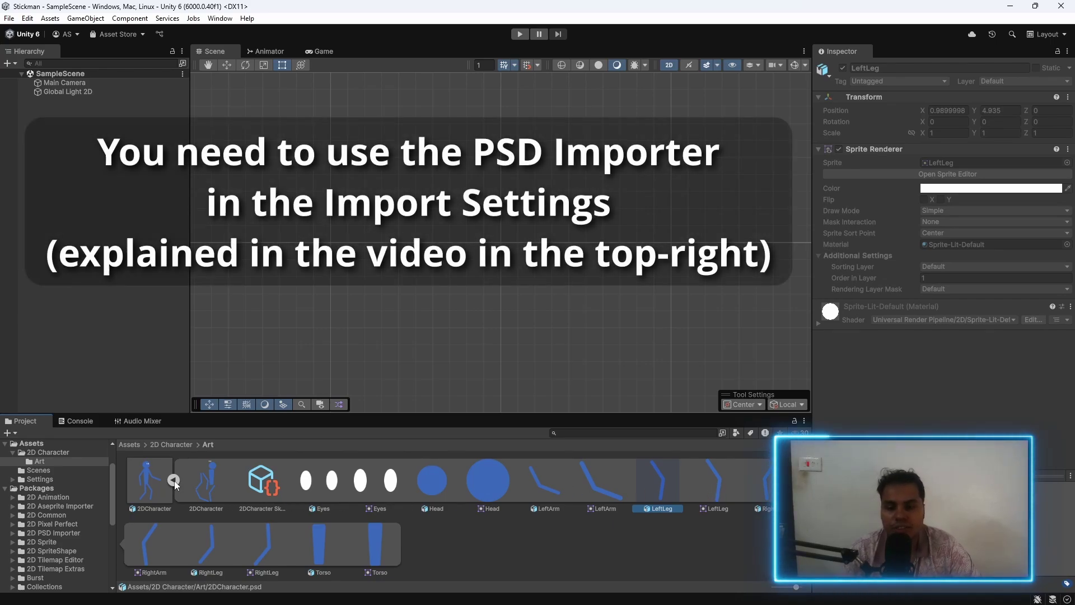
left_click(174, 480)
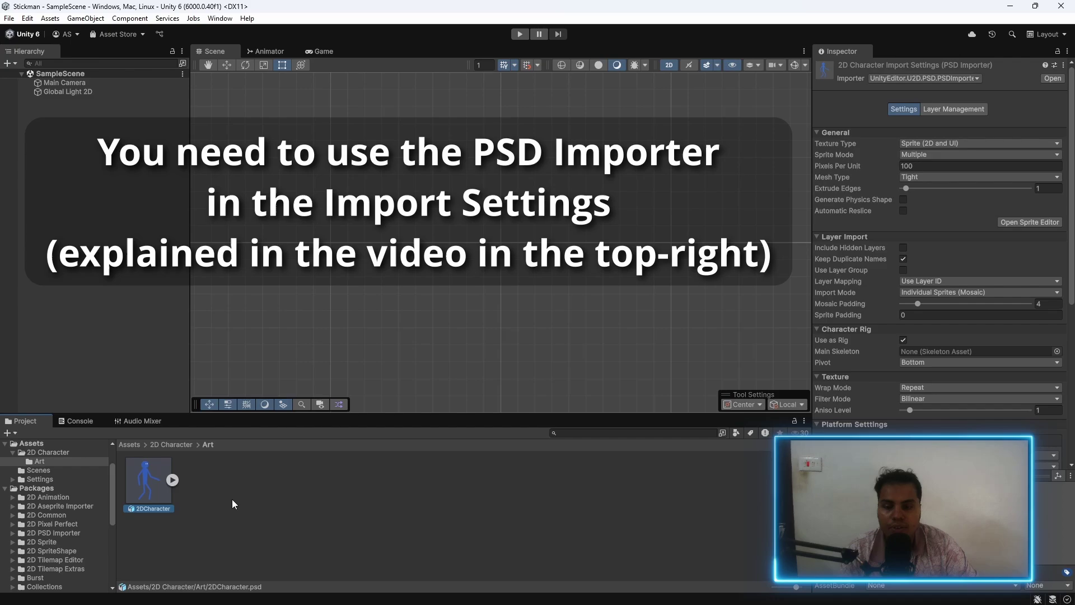
left_click(172, 480)
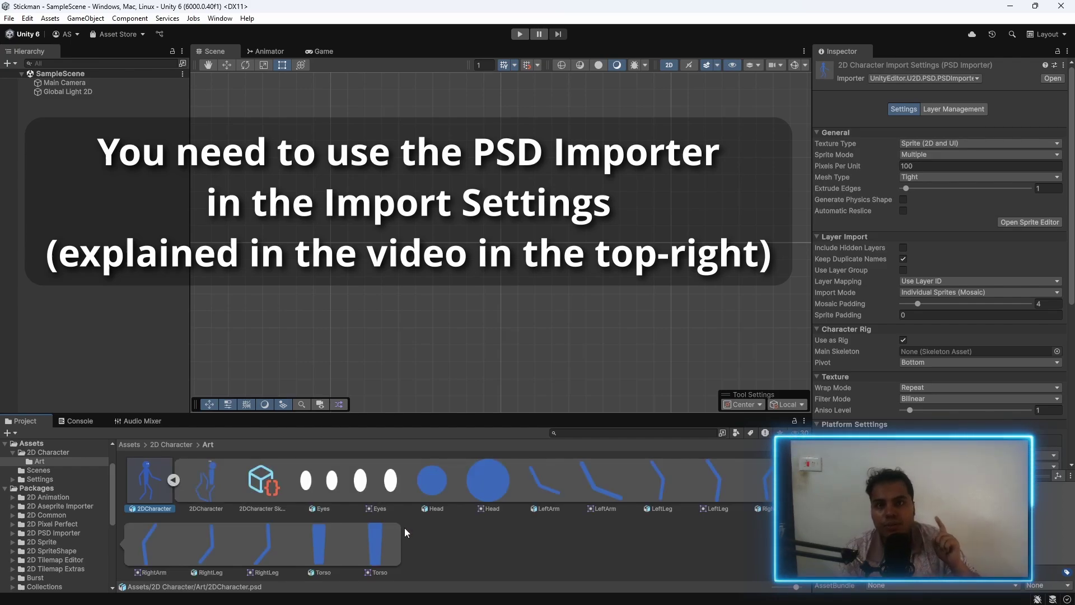
left_click(173, 480)
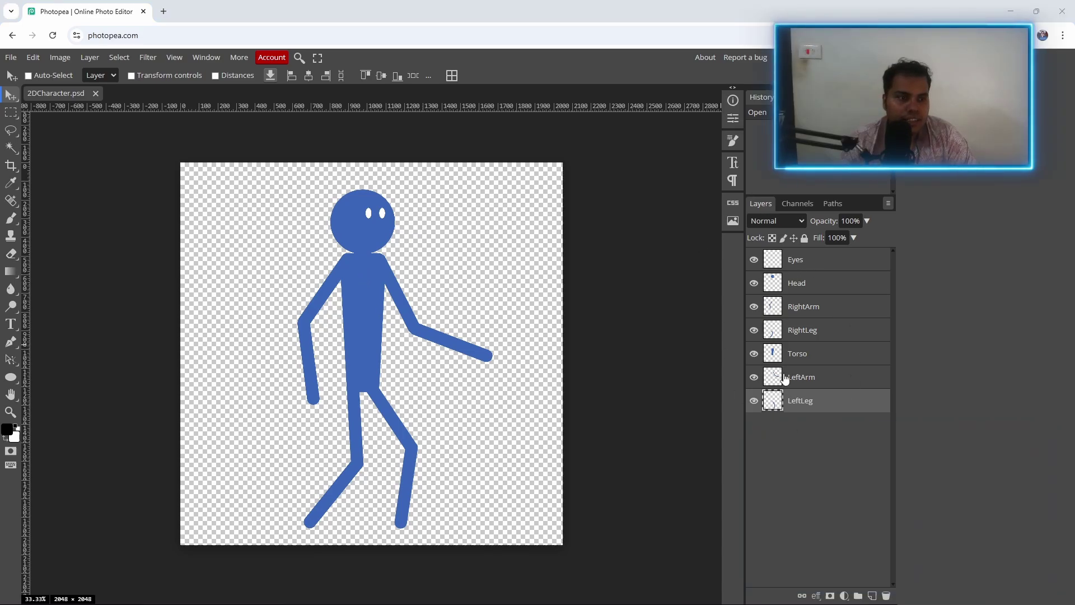
left_click(811, 266)
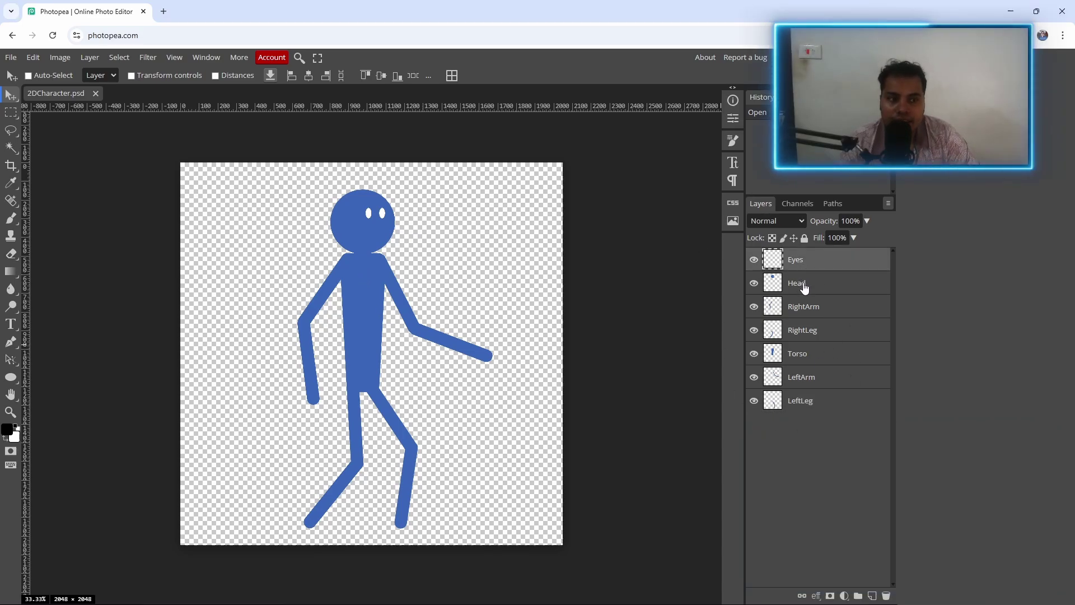
left_click(807, 286)
left_click(811, 313)
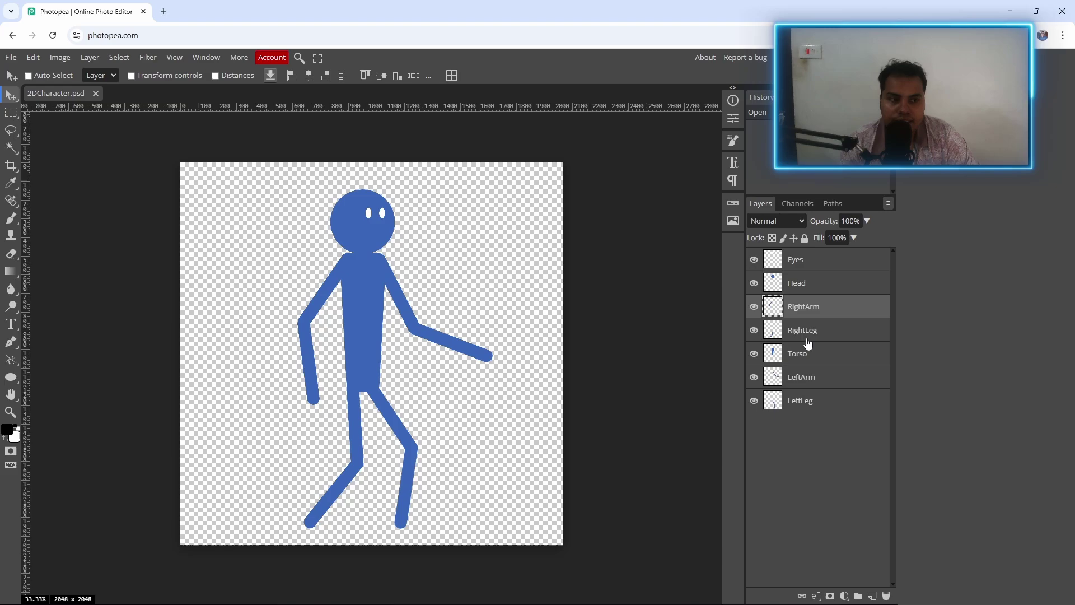
left_click(808, 338)
left_click(811, 365)
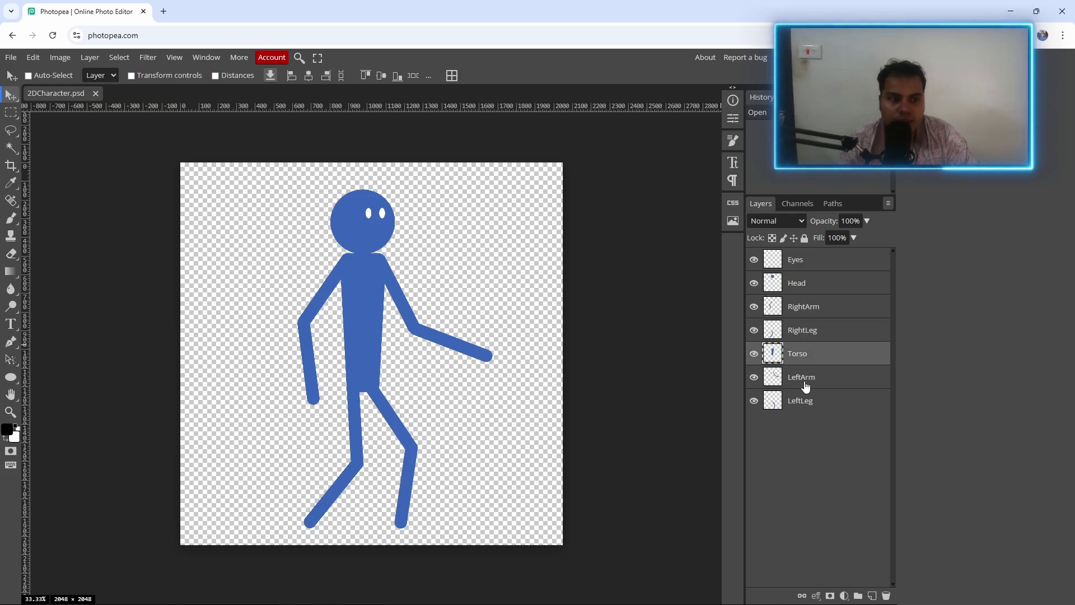
left_click(805, 386)
left_click(794, 408)
left_click(753, 401)
left_click(754, 376)
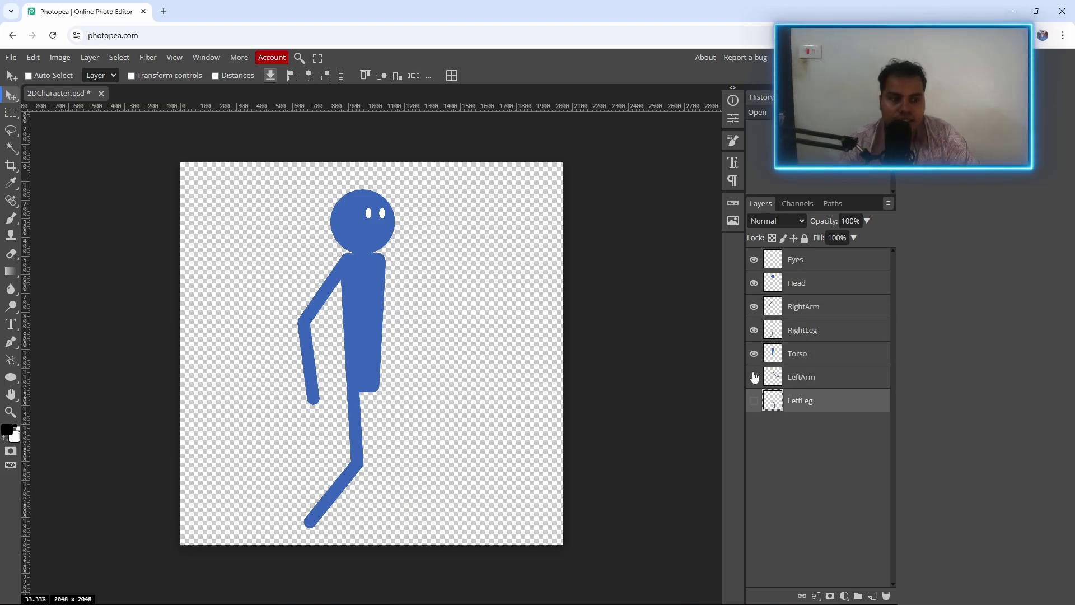
left_click(753, 353)
left_click(754, 329)
left_click(753, 306)
left_click_drag(753, 306, 754, 400)
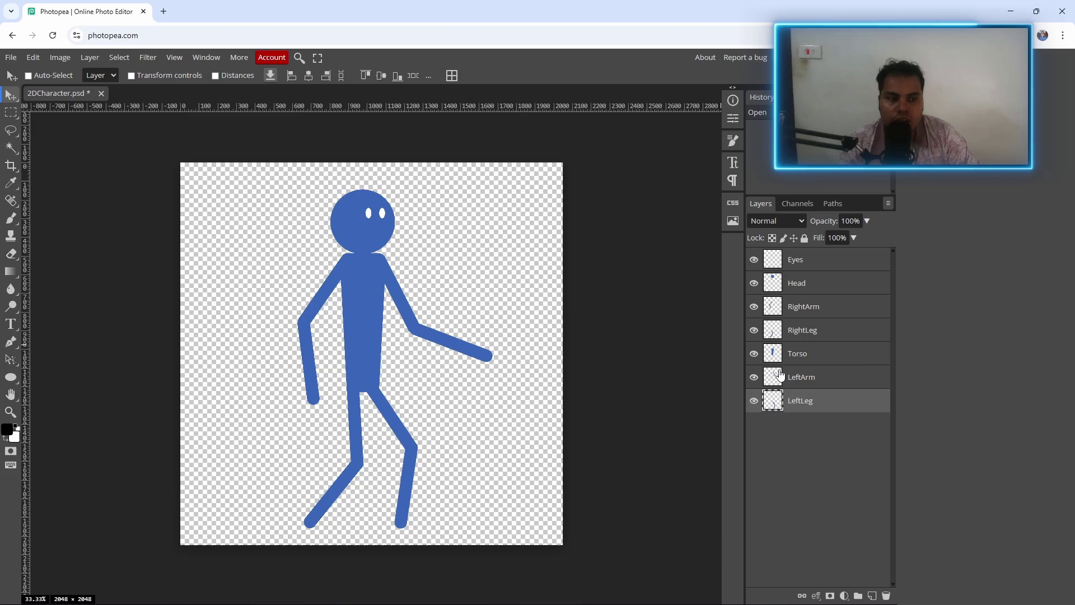
left_click(807, 330)
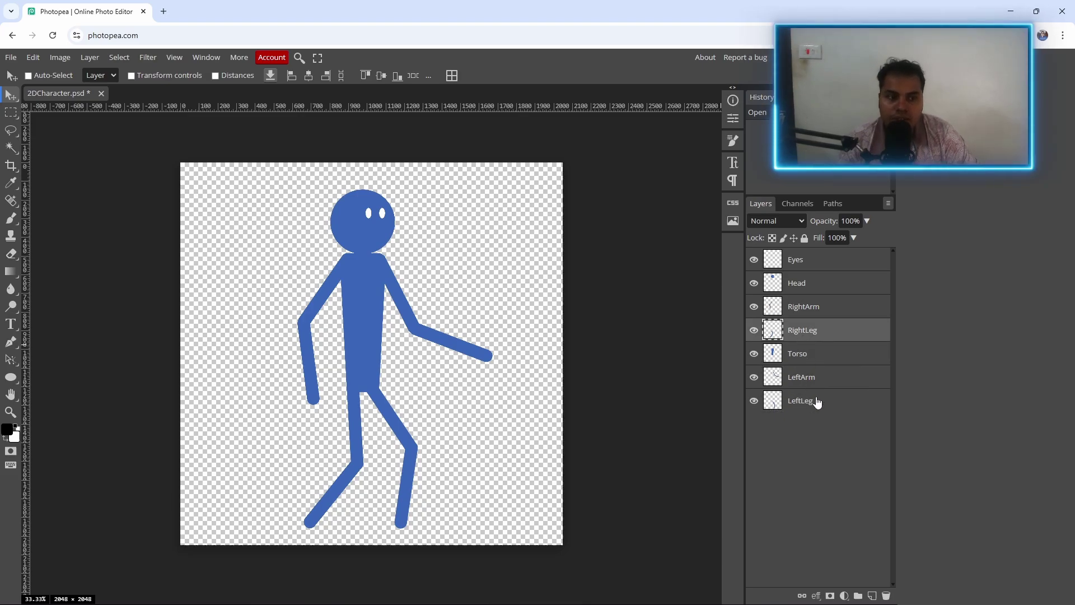
left_click(802, 308)
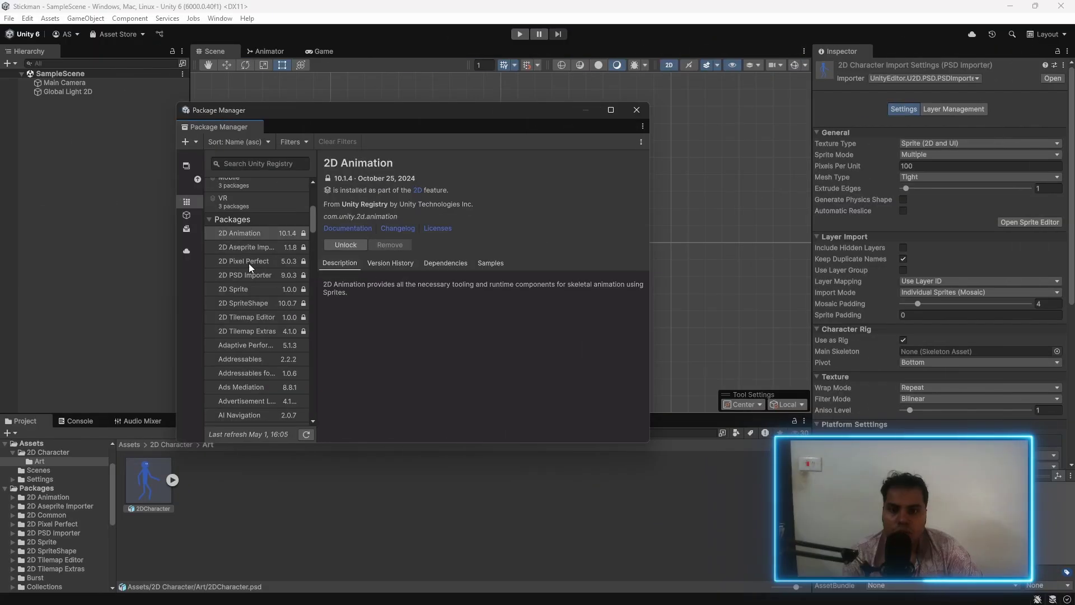
- Check the 2D PSD Importer package and keep the PSD importer for 2DCharacter
left_click(246, 275)
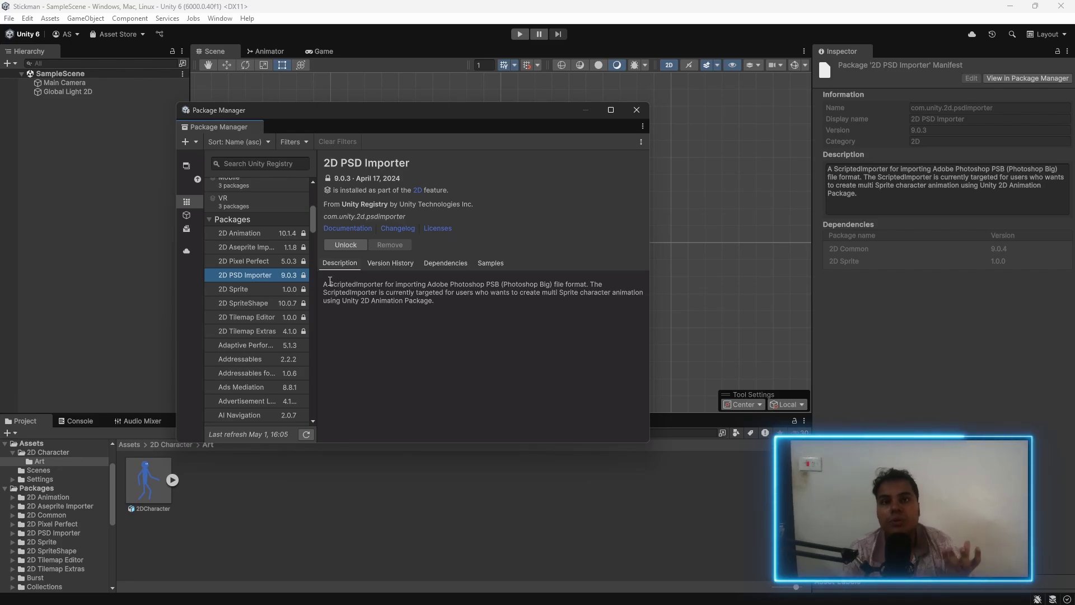
left_click(636, 110)
left_click(941, 79)
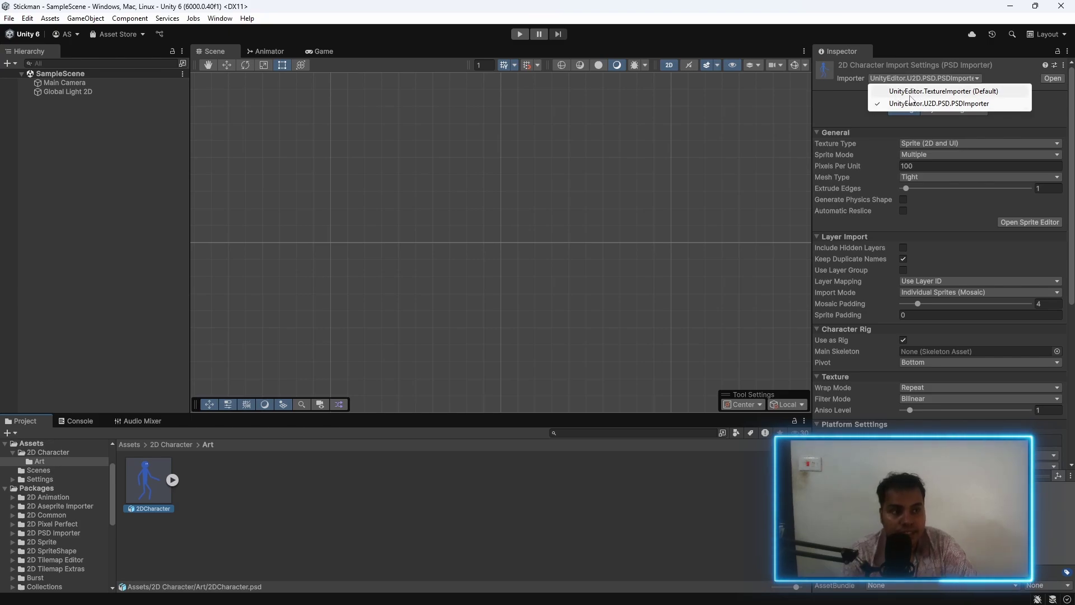
left_click(1027, 116)
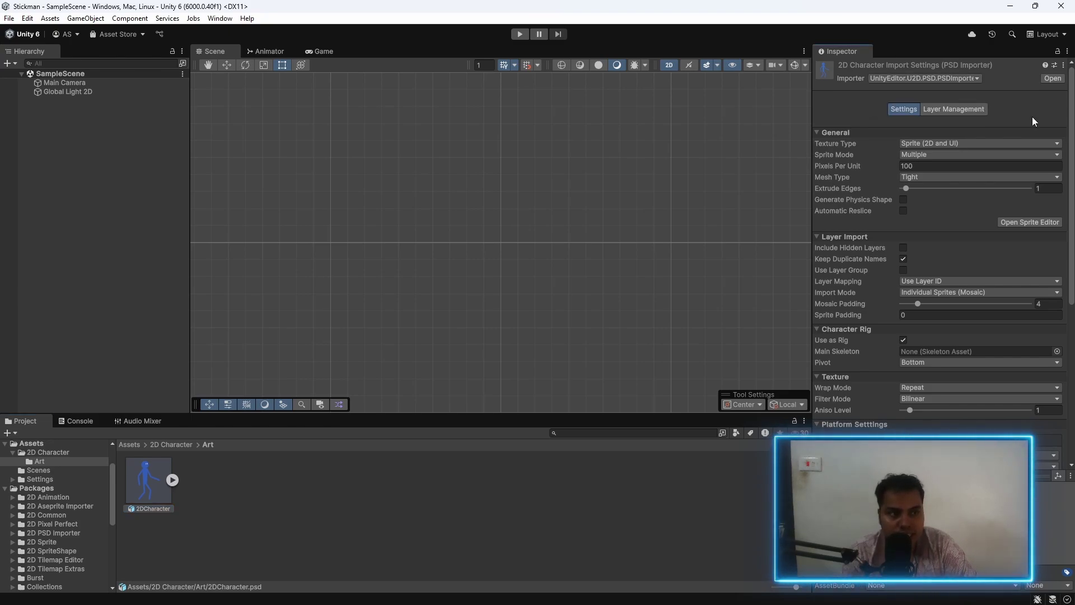
- Review 2DCharacter's seven layers in Layer Management, then return to the import Settings
left_click(954, 111)
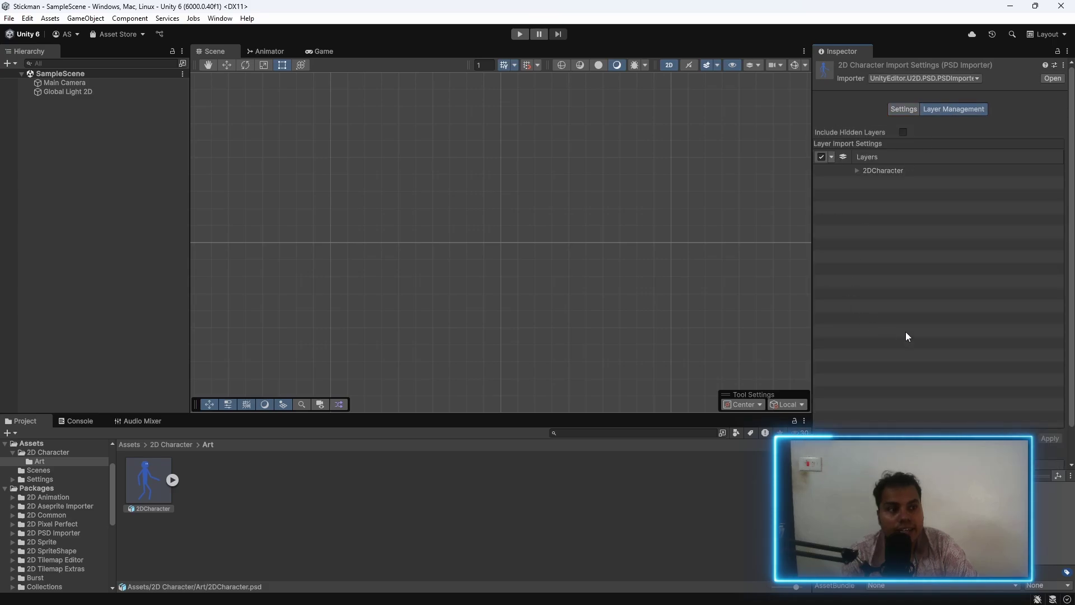
left_click(858, 170)
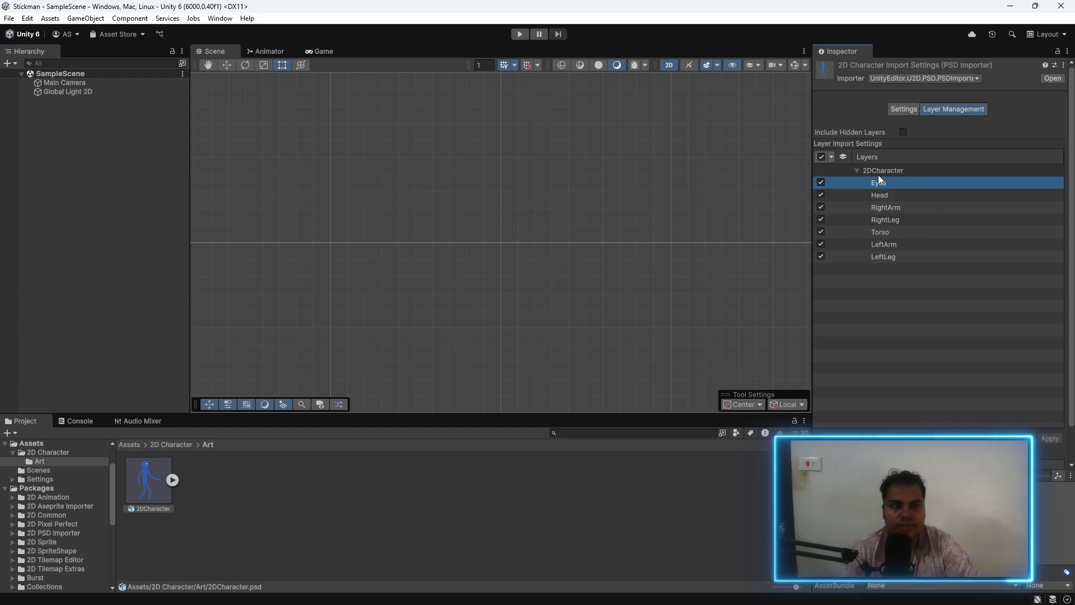
left_click(857, 170)
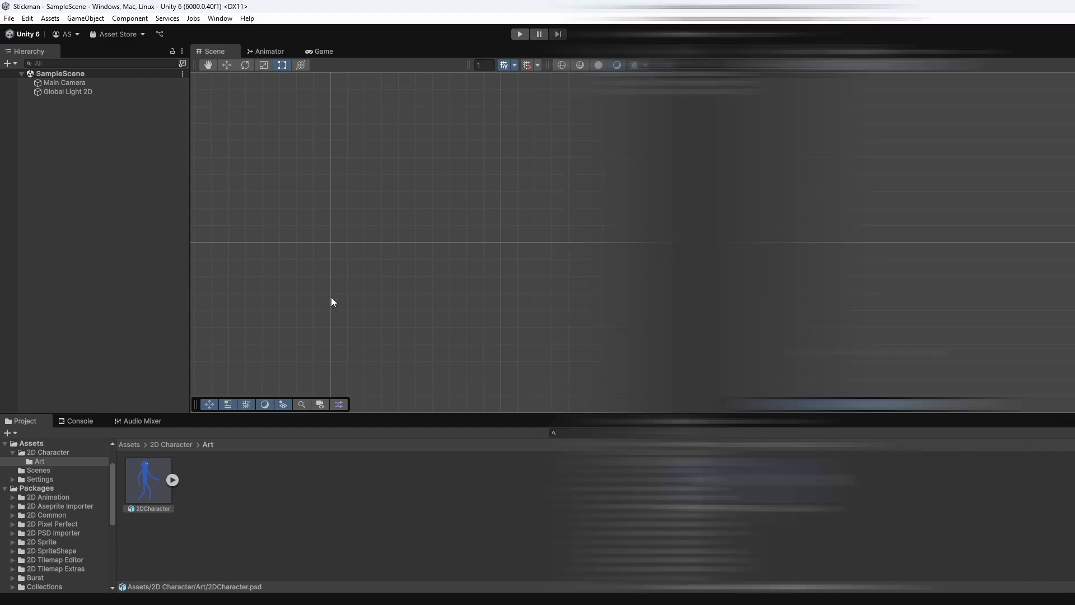
left_click(144, 475)
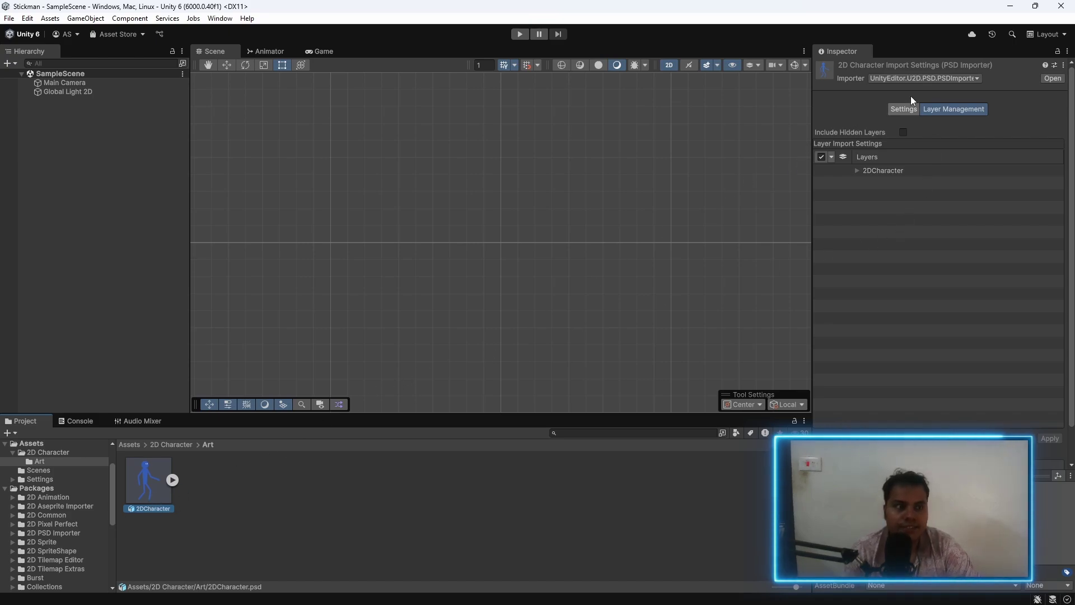
left_click(900, 109)
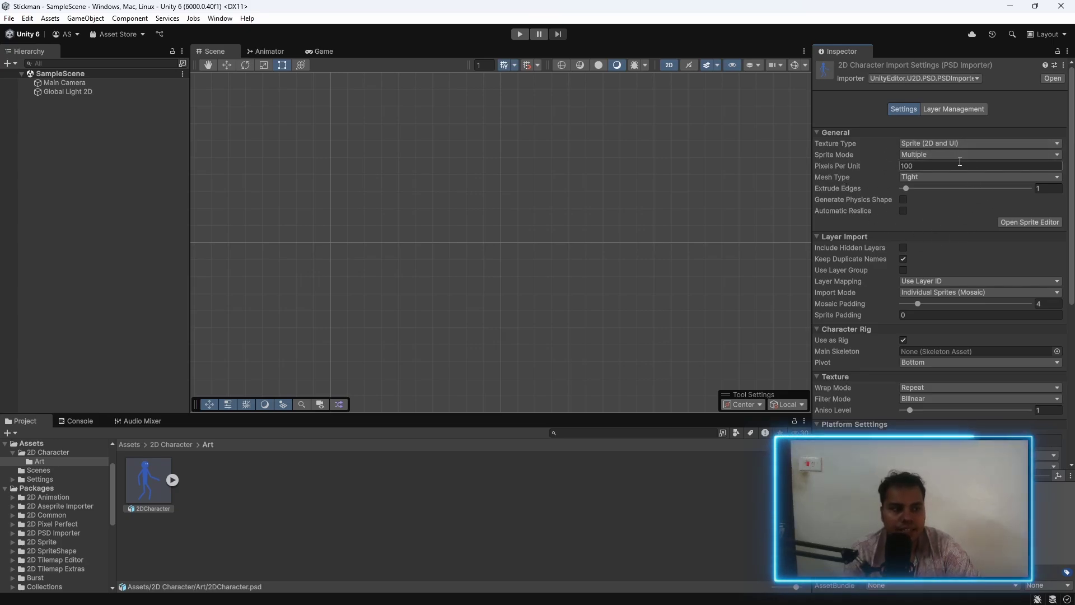
- Open 2DCharacter in the Sprite Editor and zoom in on the leg sprites
left_click(1029, 222)
scroll(539, 180, "up", 5)
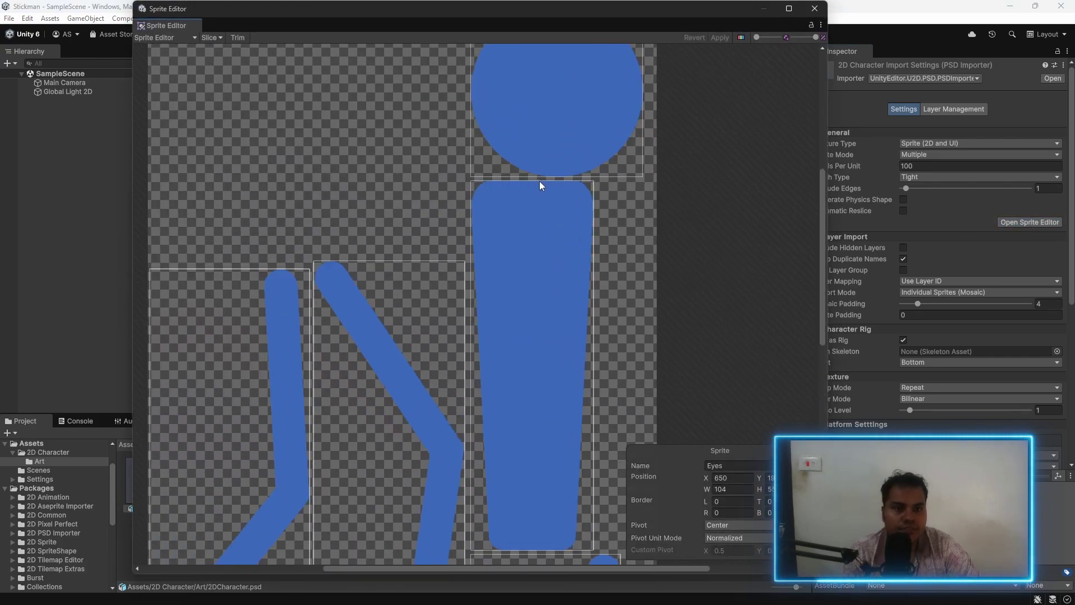
scroll(618, 238, "up", 3)
scroll(473, 246, "down", 5)
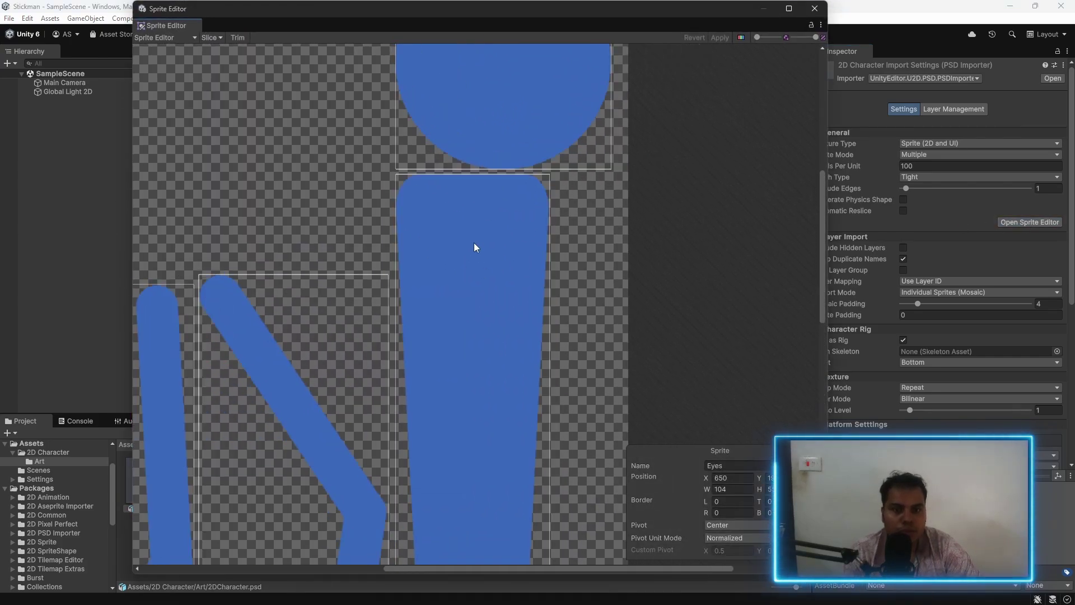
scroll(392, 397, "up", 6)
middle_click_drag(401, 391, 273, 342)
scroll(335, 325, "down", 1)
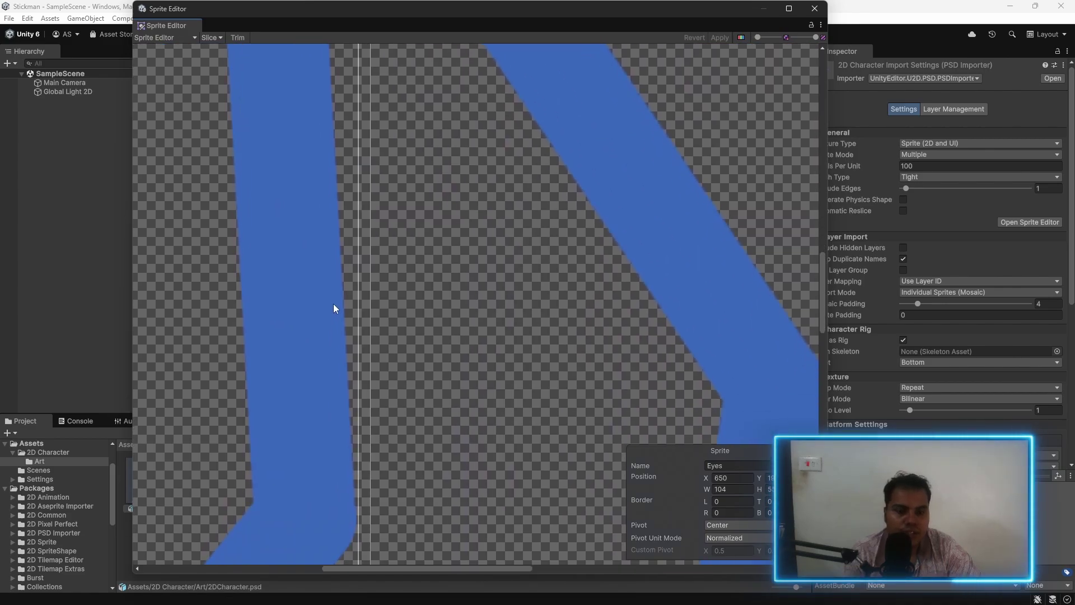
scroll(347, 325, "down", 5)
- Undo a trial widening of the LeftLeg rectangle so its bounds stay unchanged
left_click(391, 368)
scroll(391, 368, "up", 3)
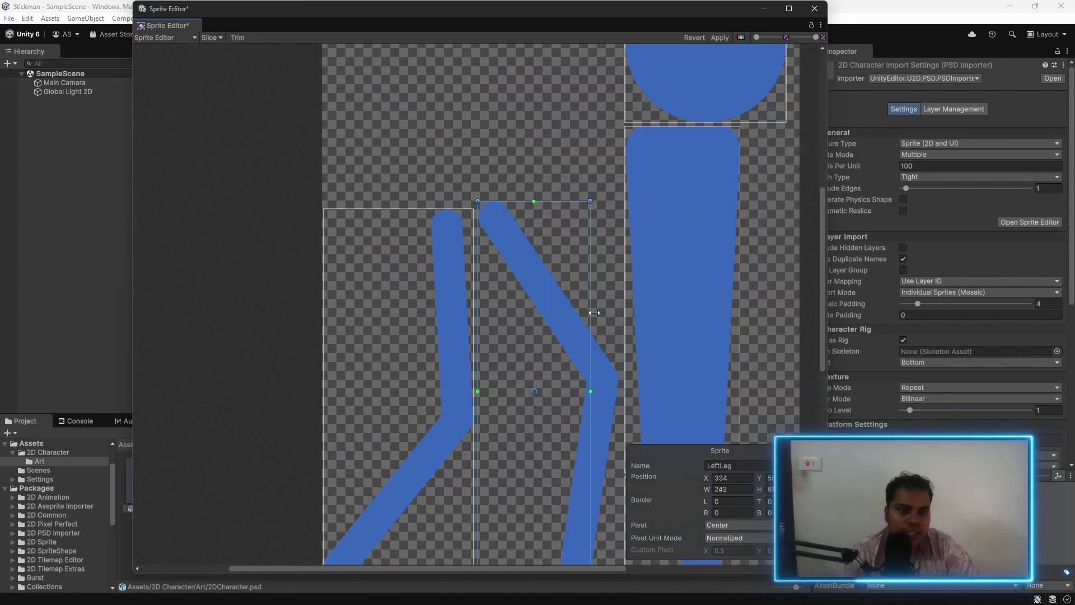
left_click_drag(617, 315, 646, 315)
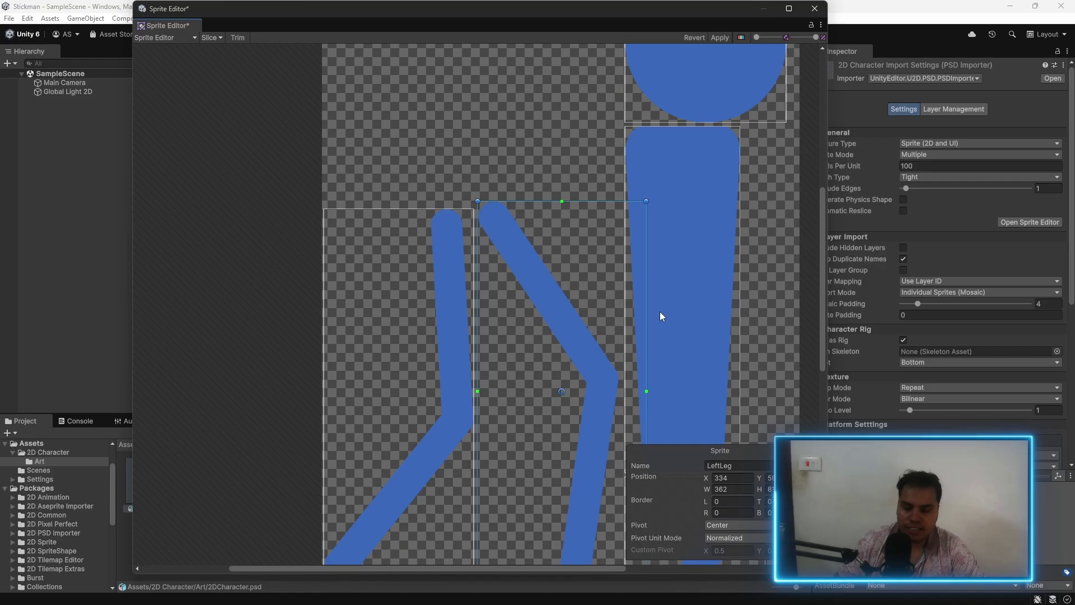
key("ctrl+z")
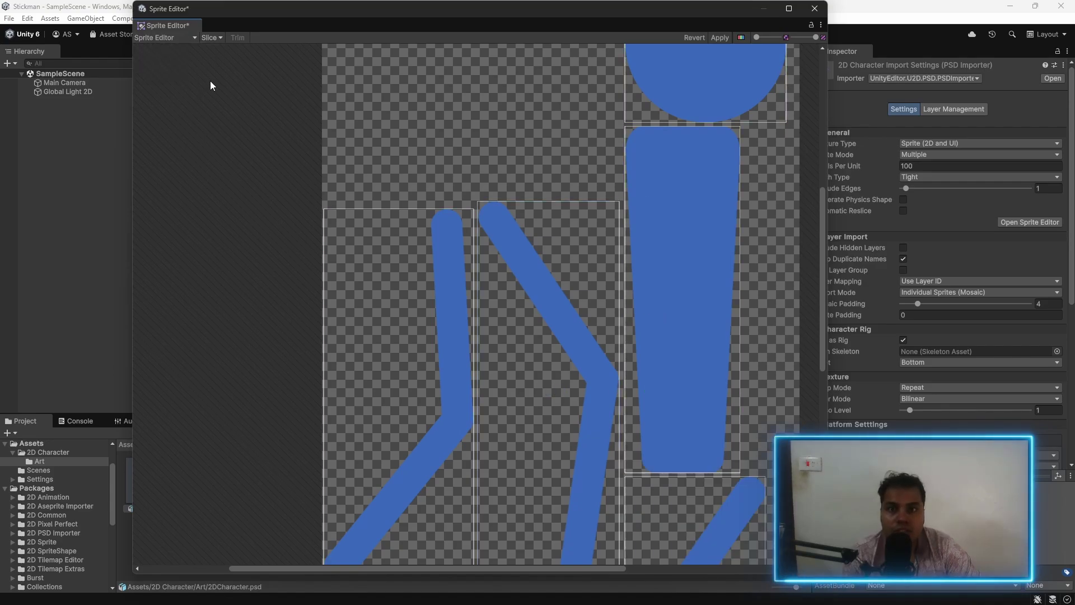
left_click(181, 39)
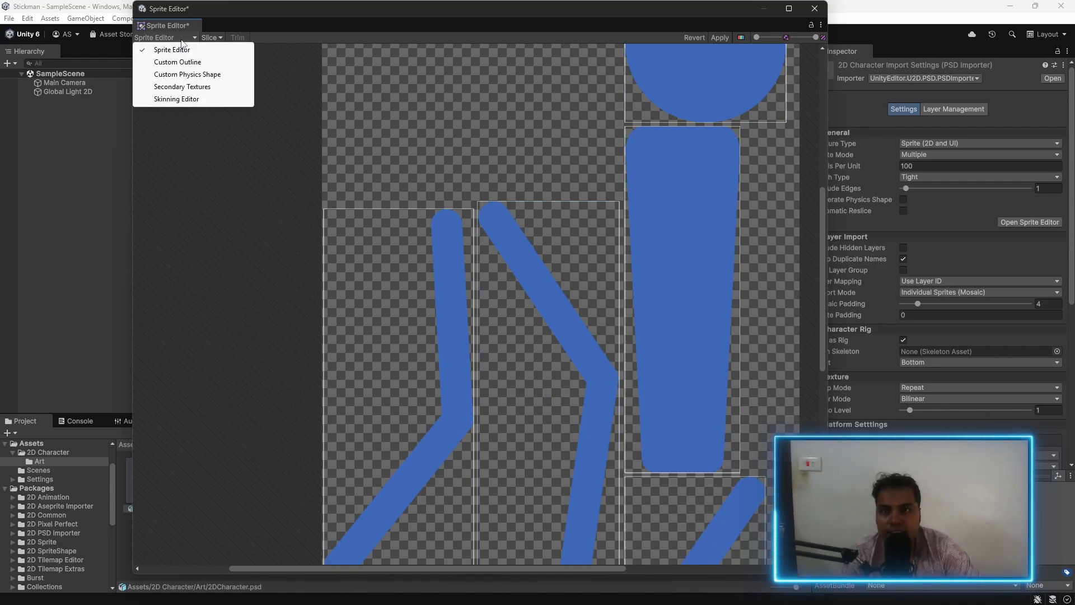
- Switch to the Skinning Editor, show the Visibility bone list, and pick Create Bone
left_click(170, 100)
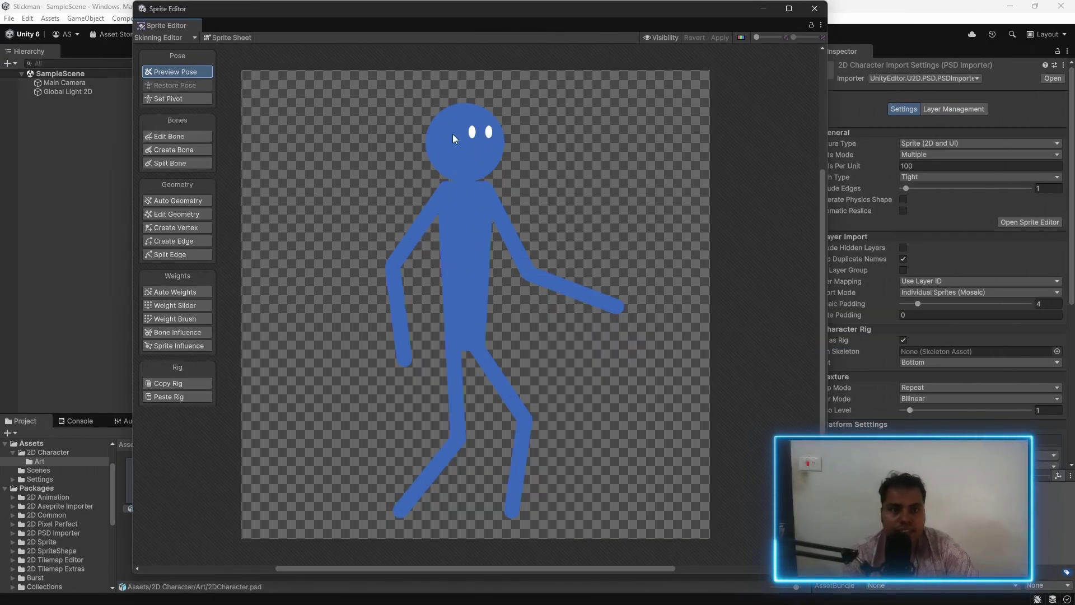
left_click(666, 38)
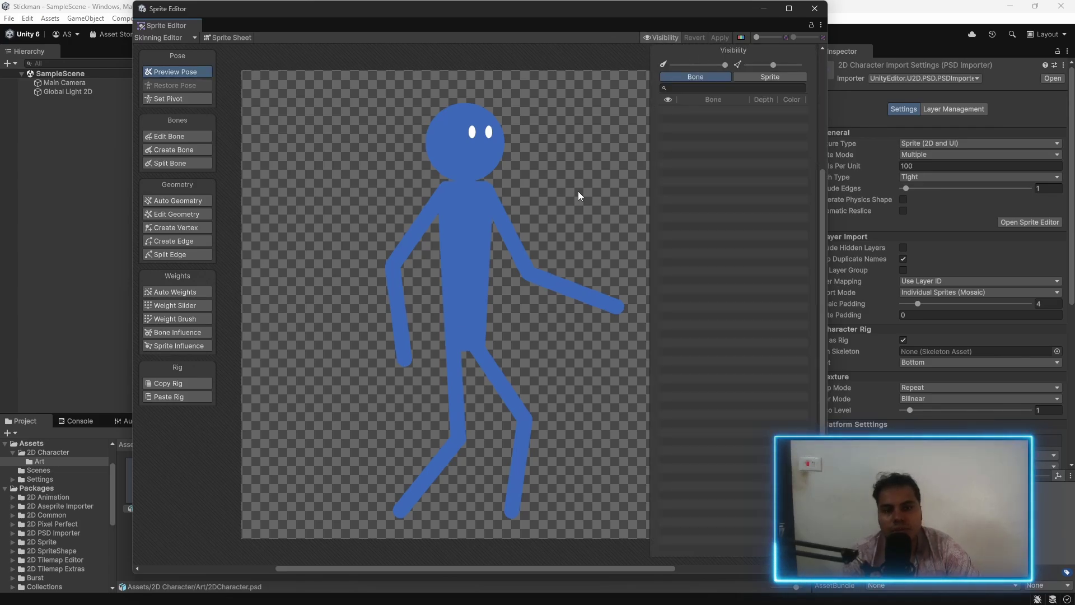
scroll(568, 178, "right", 3)
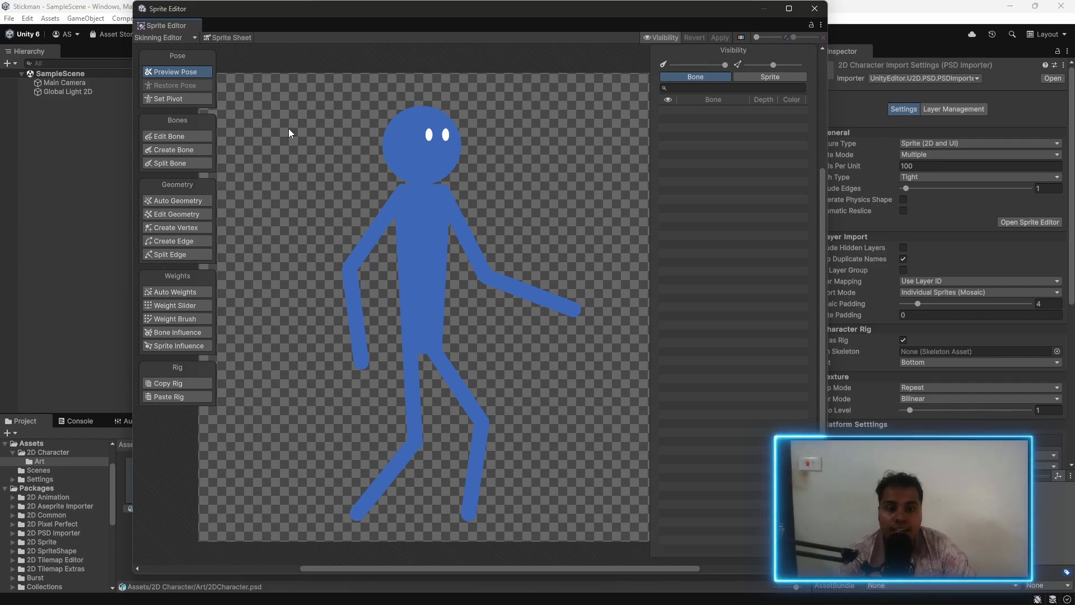
left_click(184, 151)
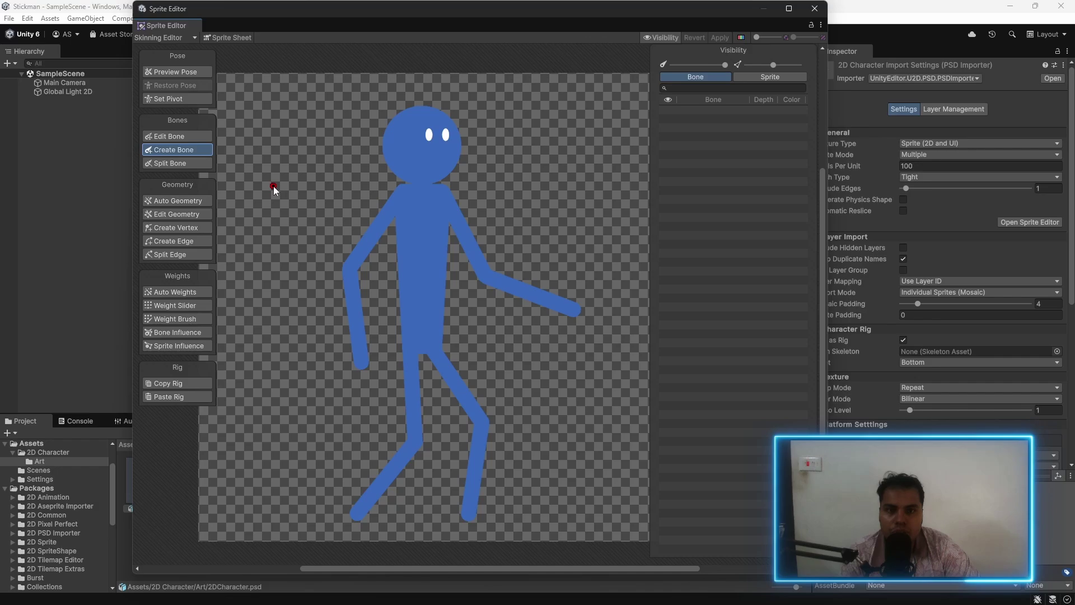
- Create a rightward bone at the stickman's hip and rename bone_1 to Hip
left_click(422, 344)
left_click(462, 343)
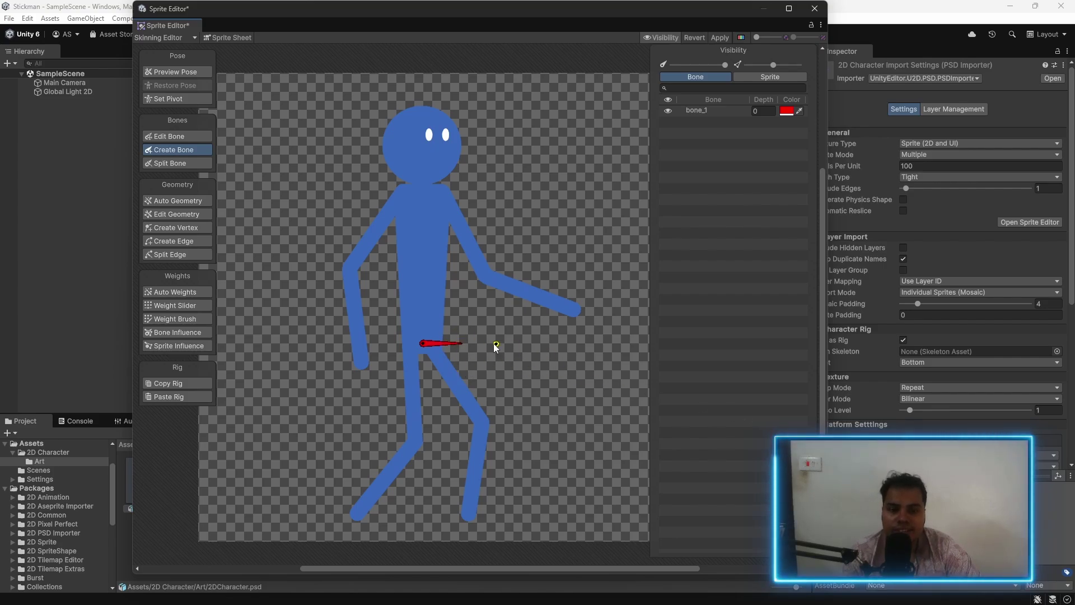
left_click(435, 346)
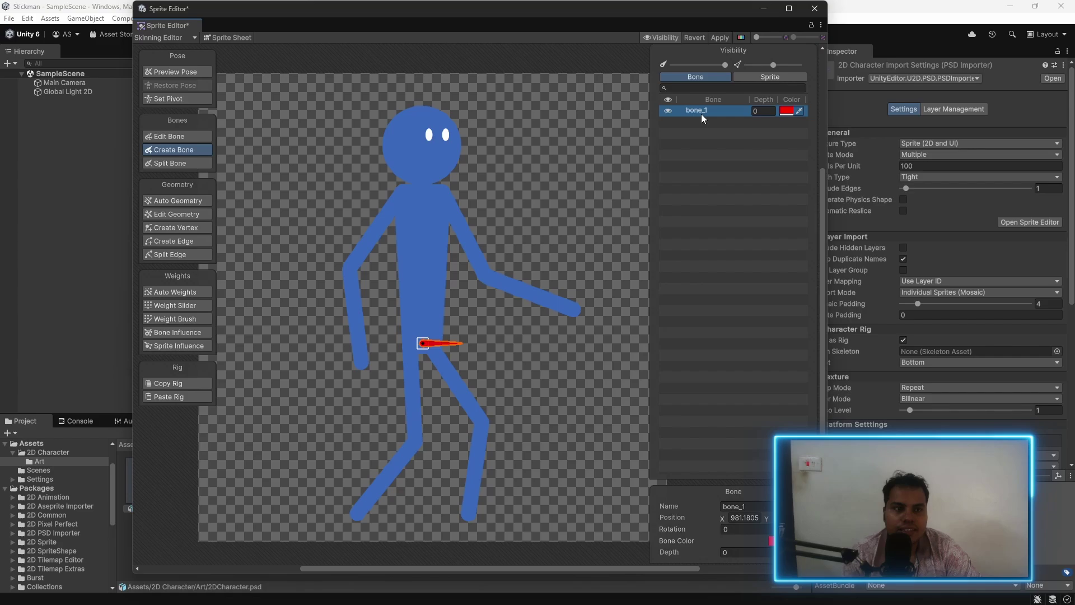
left_click(746, 506)
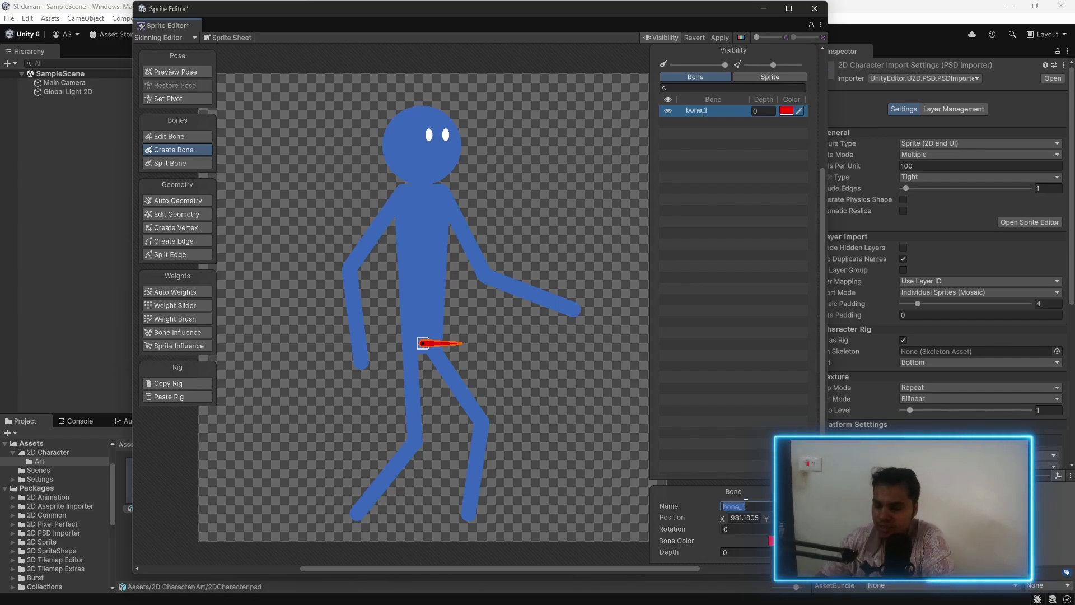
type("Hip")
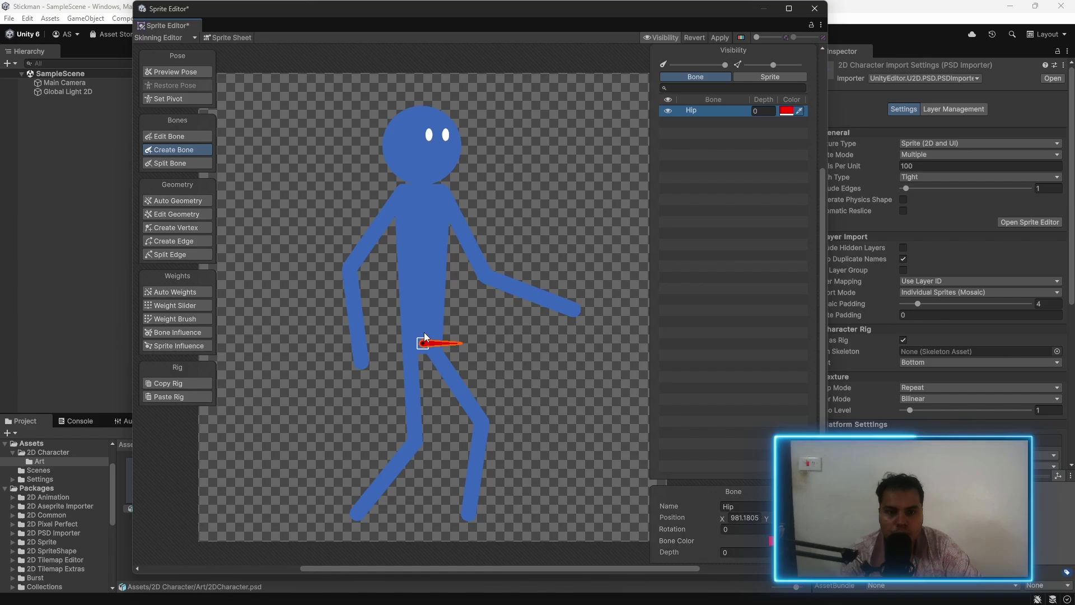
- Chain three spine bones from above the hip to the head top, then raise the chest joint
left_click(422, 331)
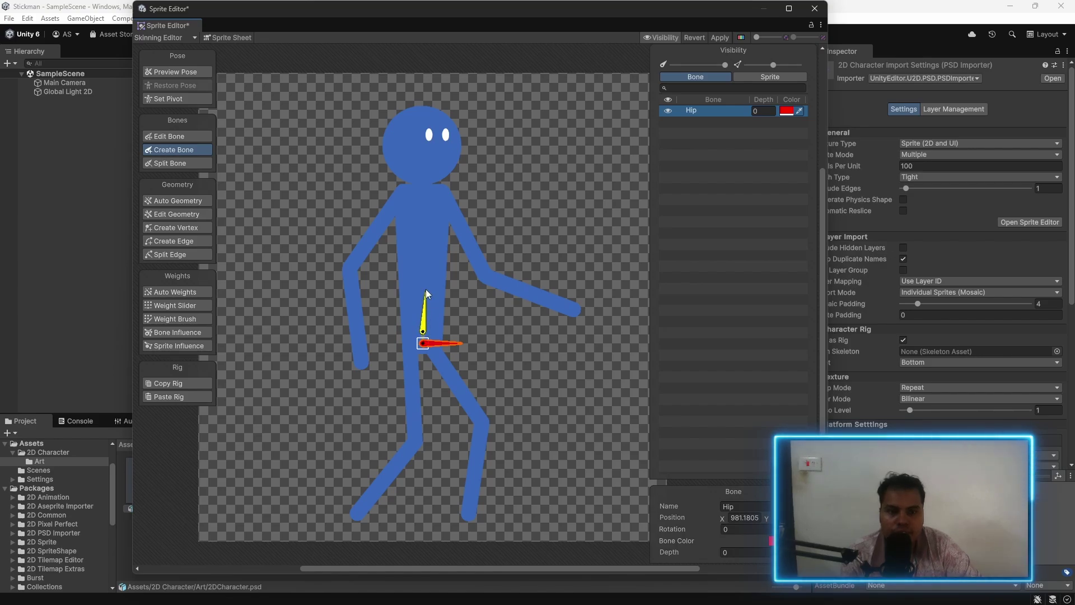
left_click(422, 274)
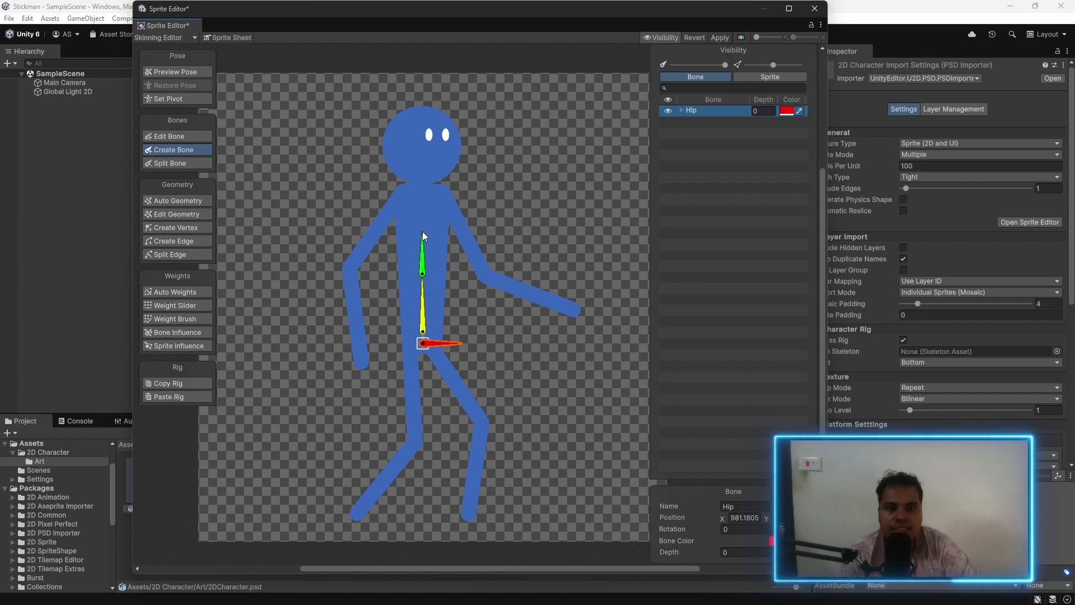
left_click(422, 192)
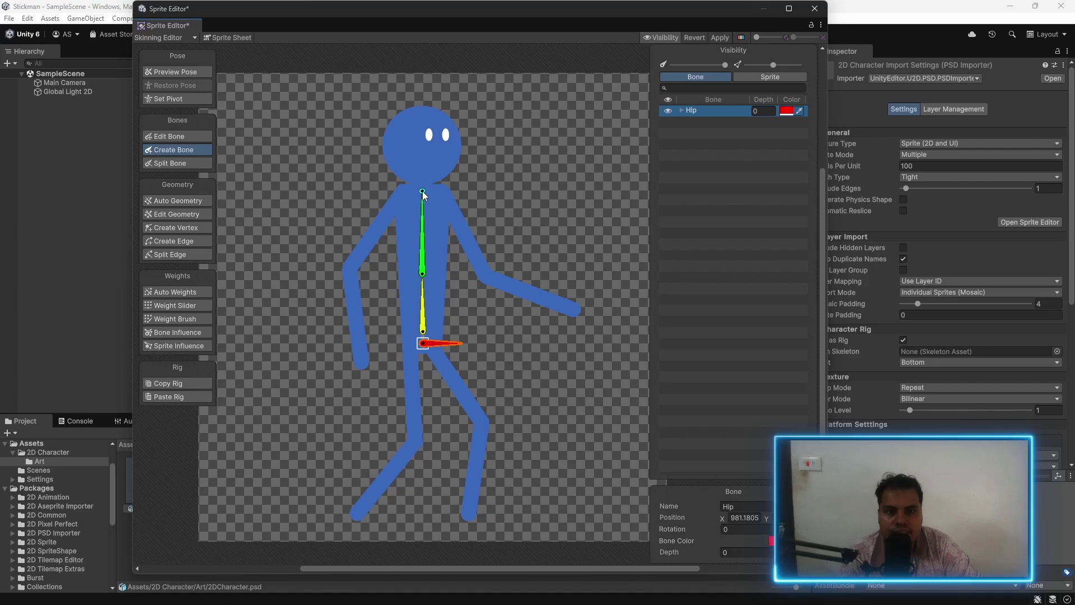
left_click(422, 115)
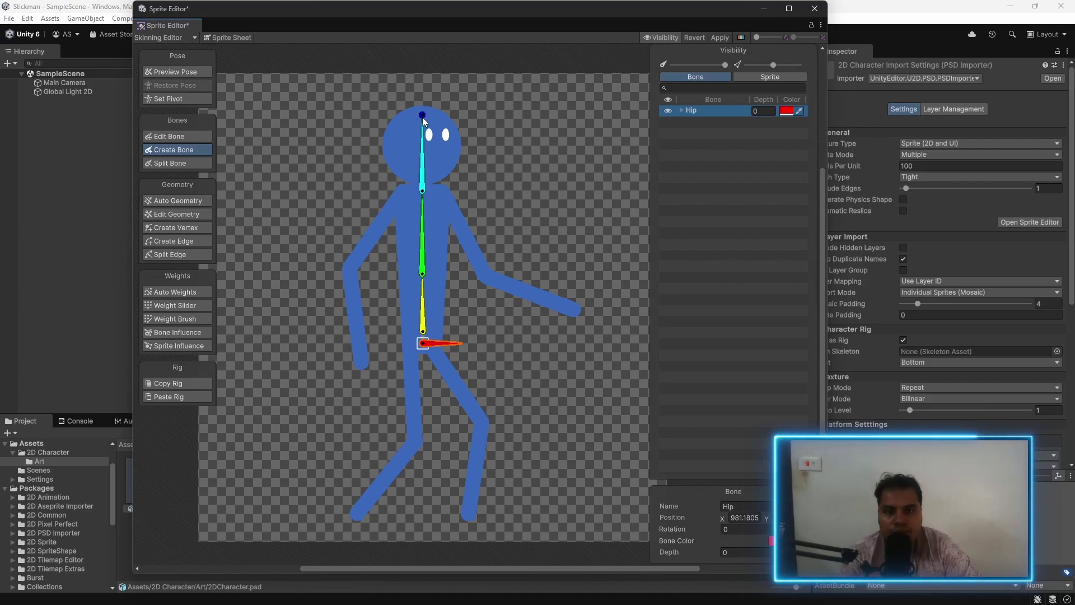
right_click(423, 190)
left_click_drag(422, 273, 421, 259)
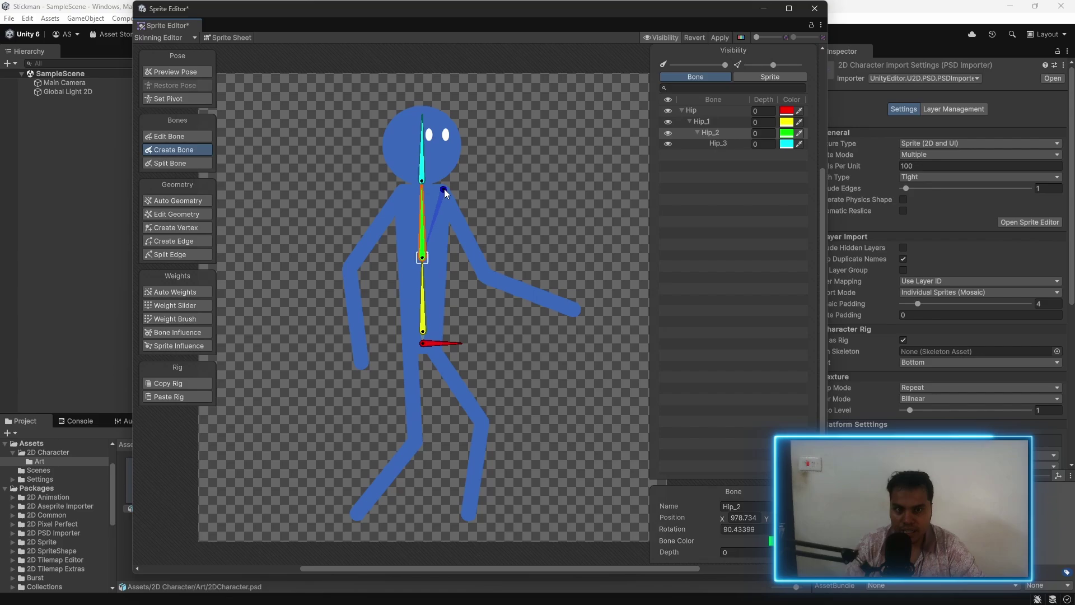
- Add shoulder-elbow-hand bone chains for the right and left arms
left_click(449, 203)
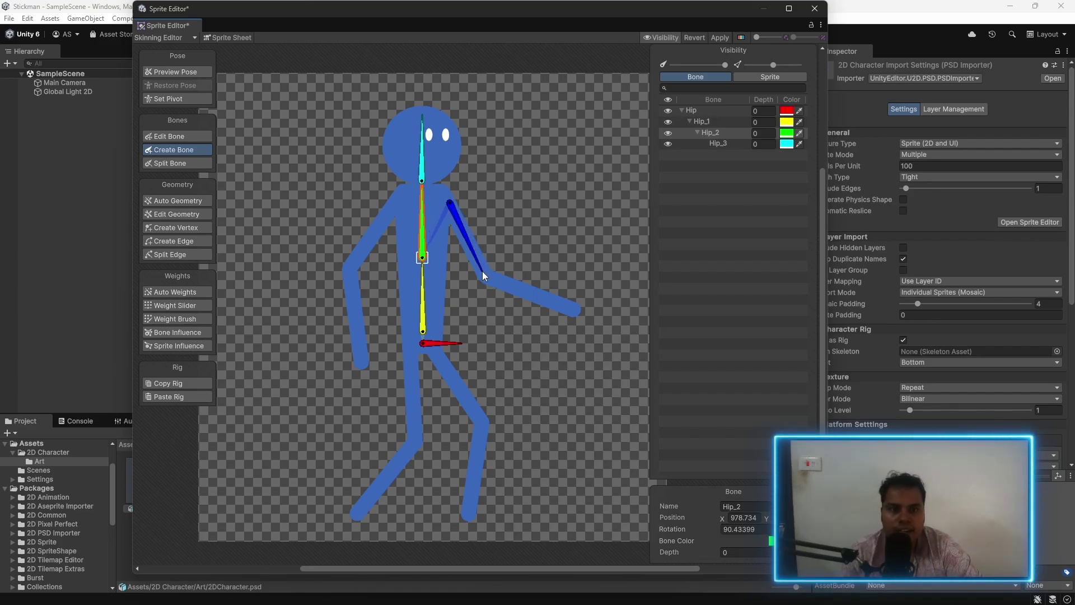
left_click(485, 275)
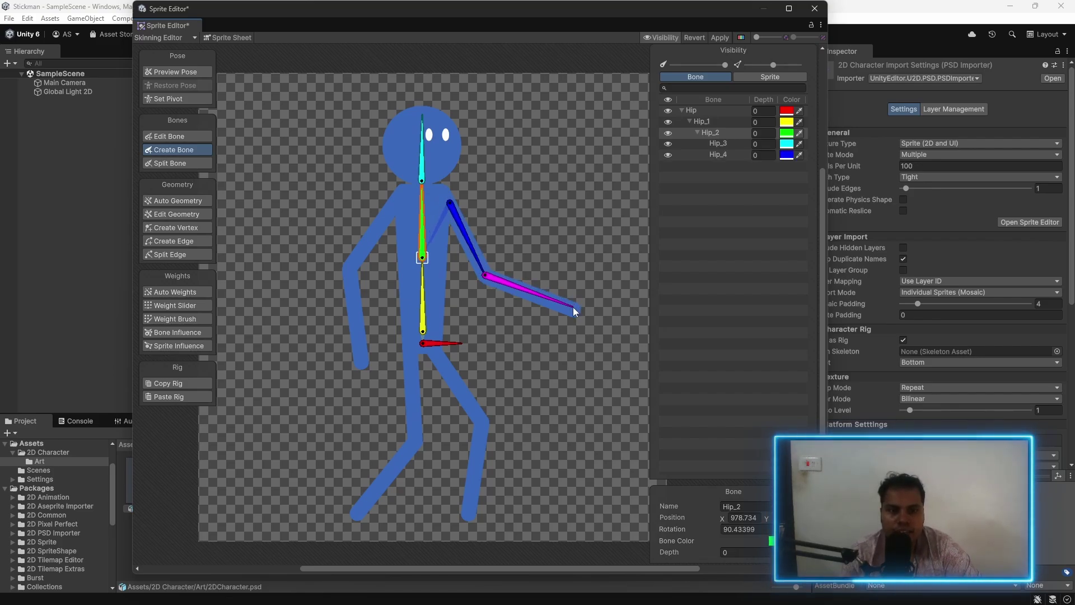
left_click(573, 310)
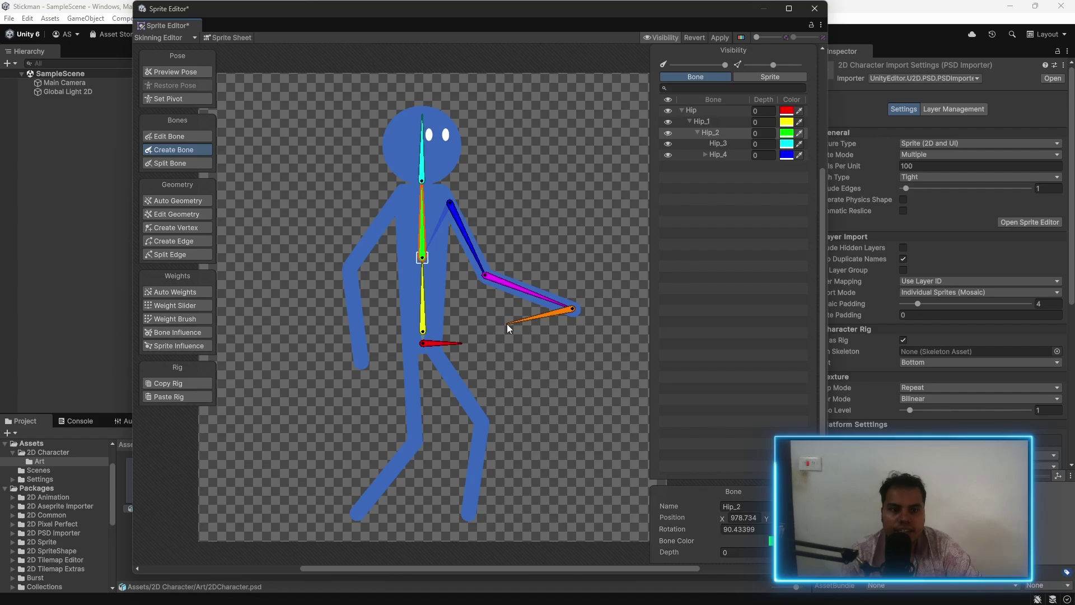
right_click(506, 323)
left_click(399, 200)
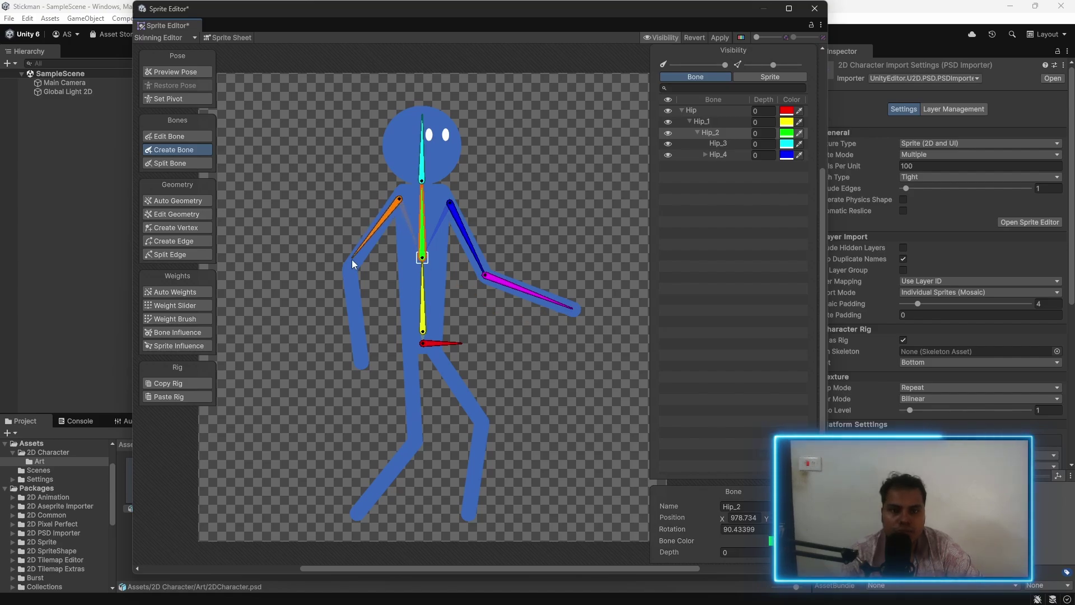
left_click(350, 267)
left_click(360, 357)
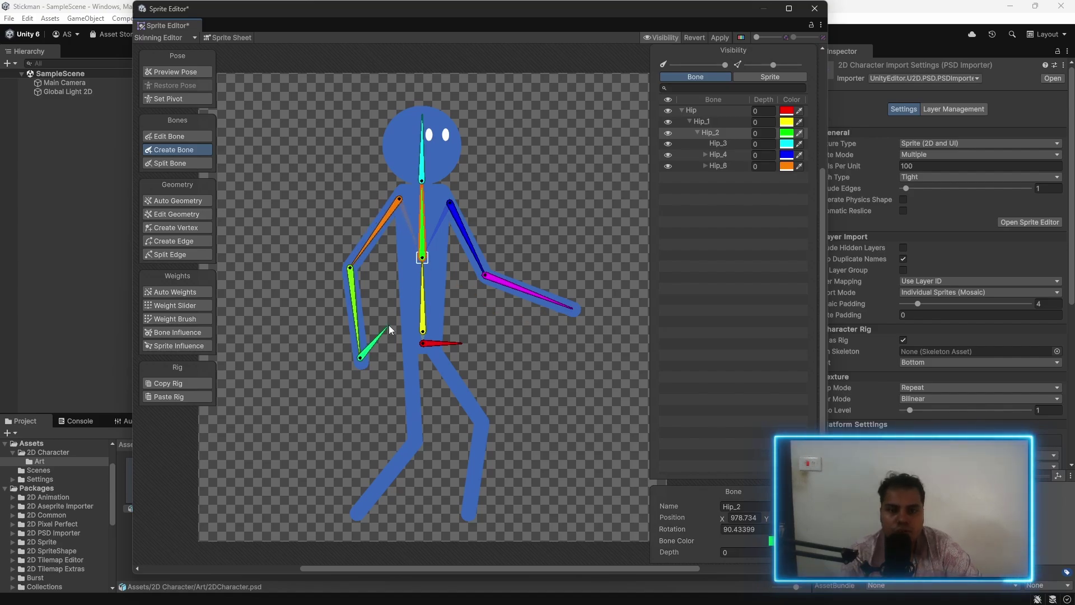
right_click(389, 325)
- From Hip_1, add thigh and shin bones for the left and right legs
left_click(424, 347)
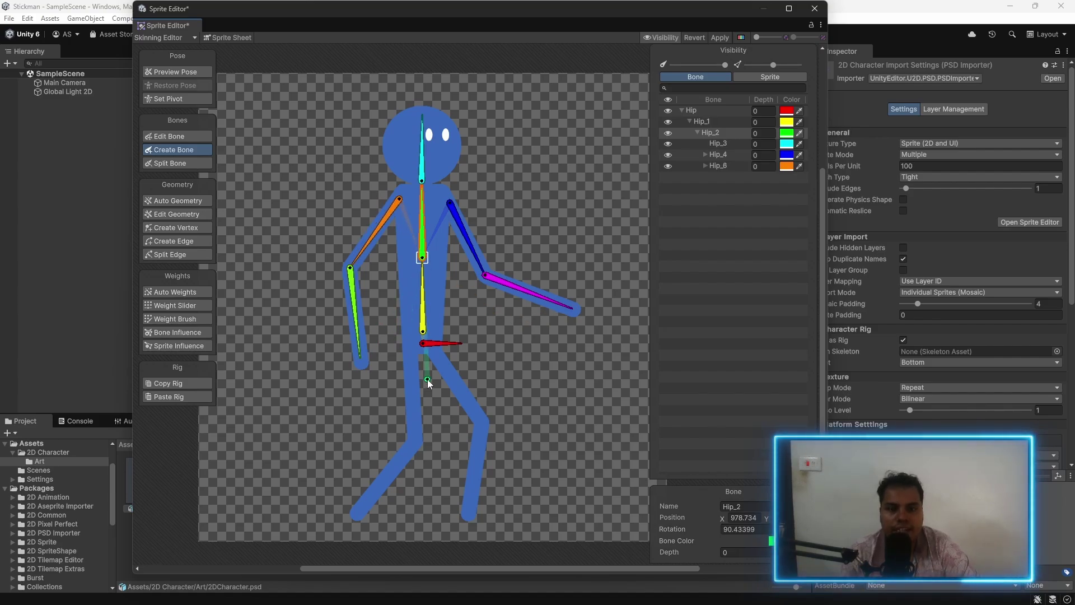
left_click(429, 328)
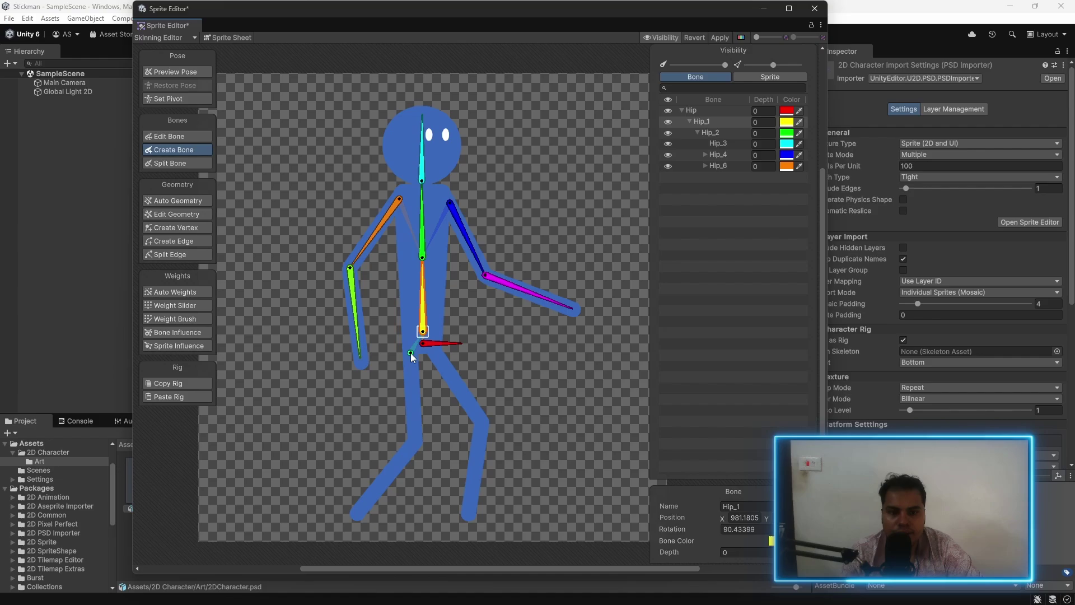
left_click(410, 352)
left_click(414, 439)
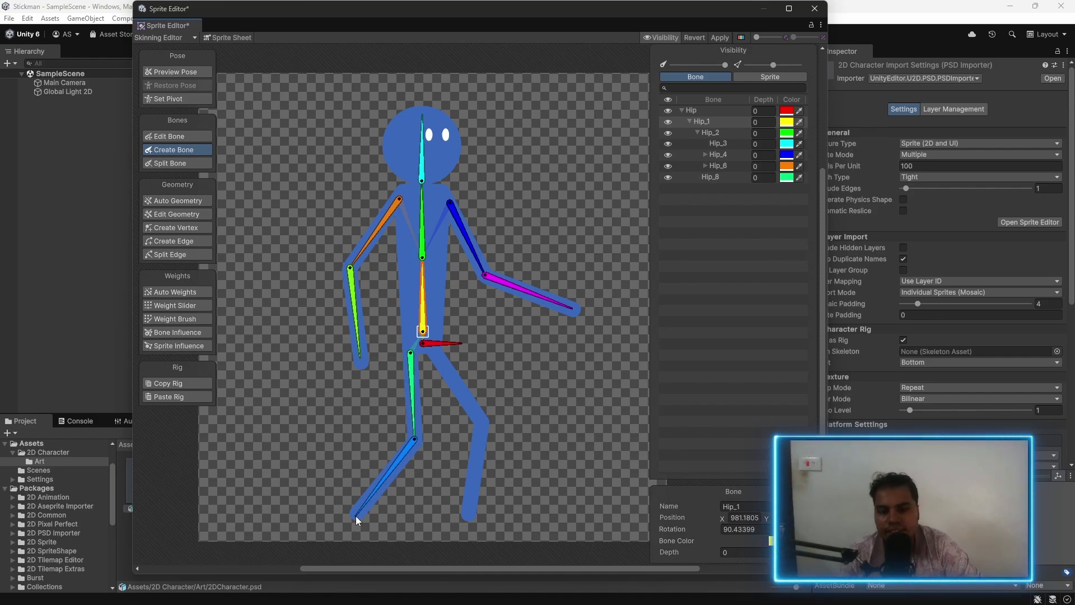
left_click(357, 513)
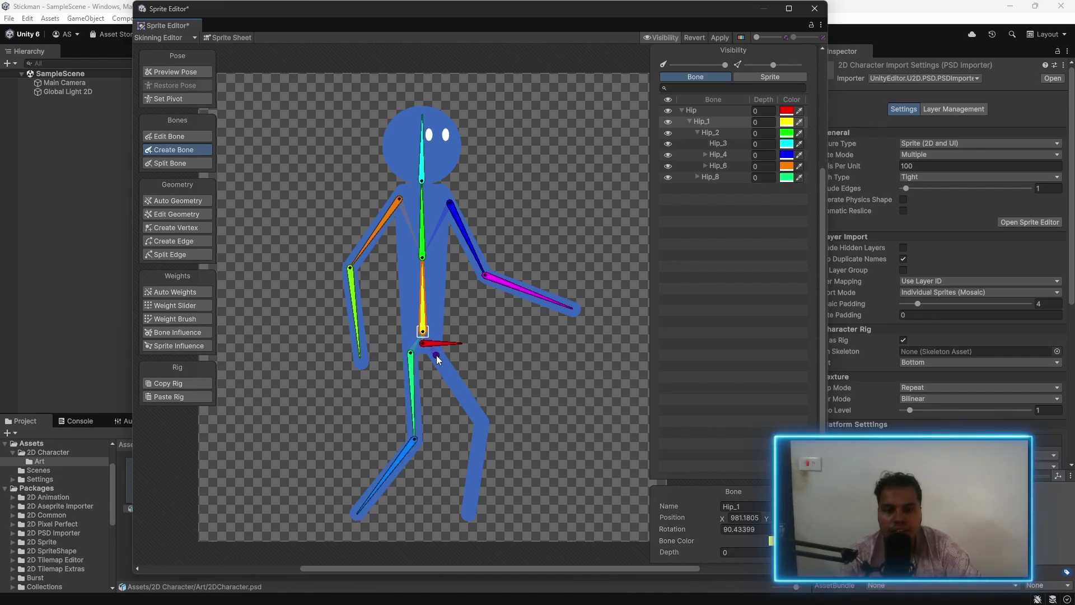
left_click(482, 421)
left_click(469, 513)
key("Escape")
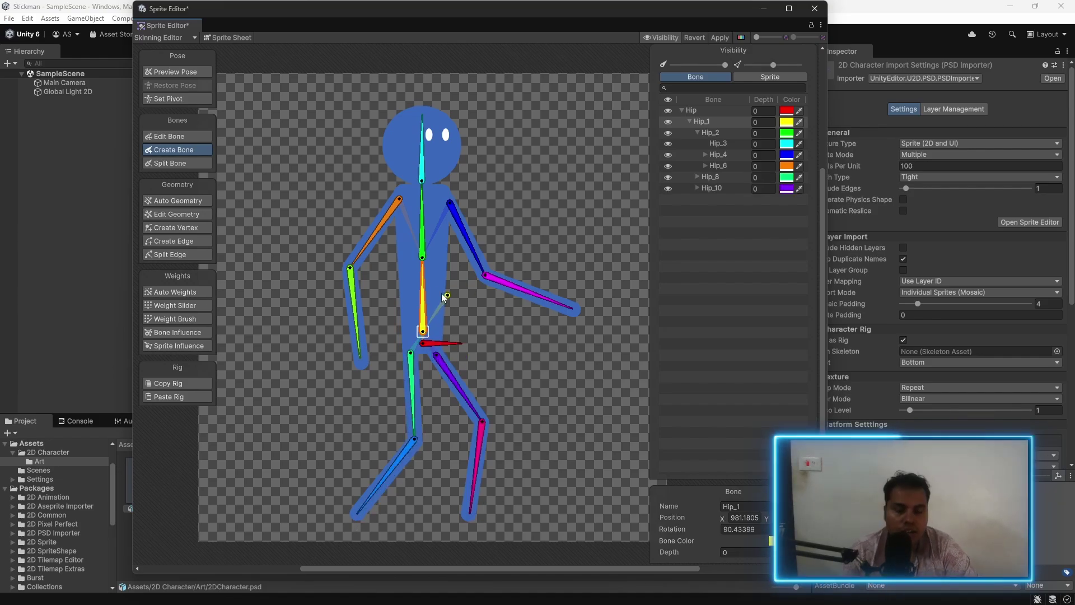
- Add an eye bone, Hip_12, extending from the head bone Hip_3 toward the face
left_click(429, 156)
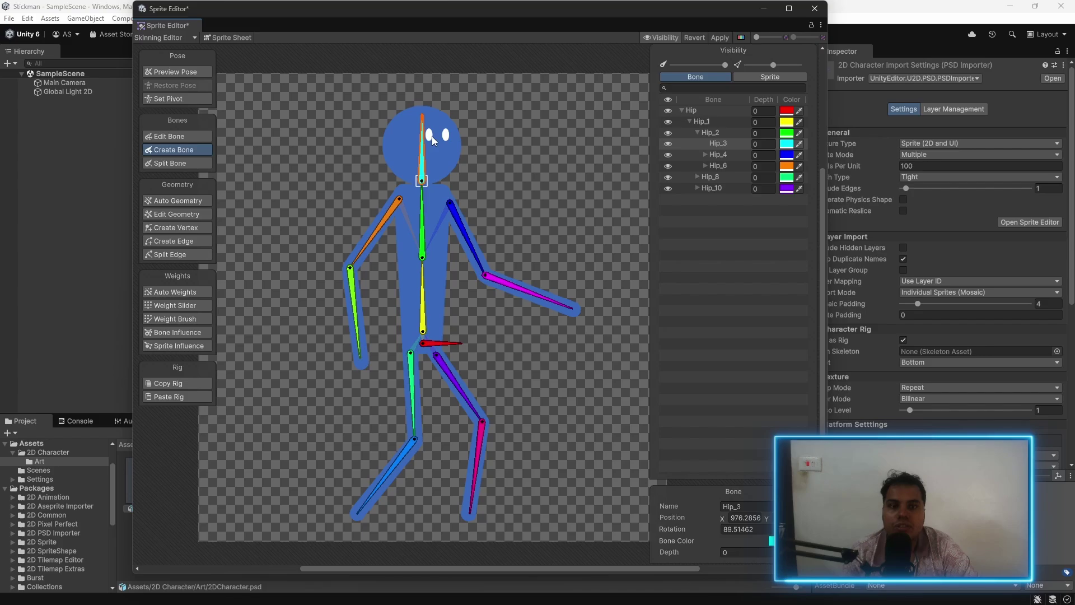
left_click(435, 134)
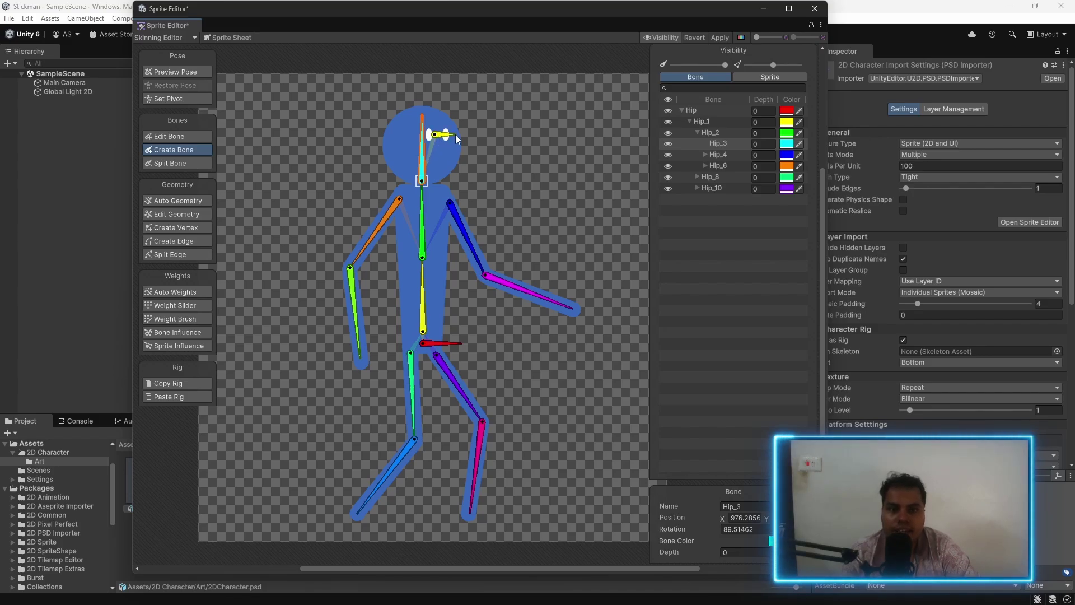
left_click(455, 135)
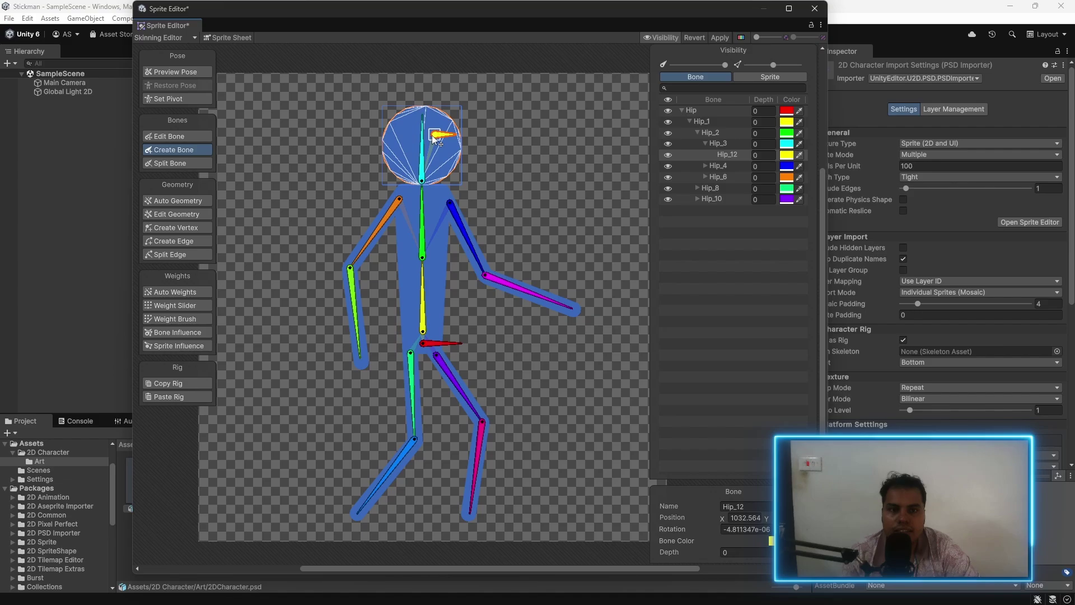
right_click(504, 151)
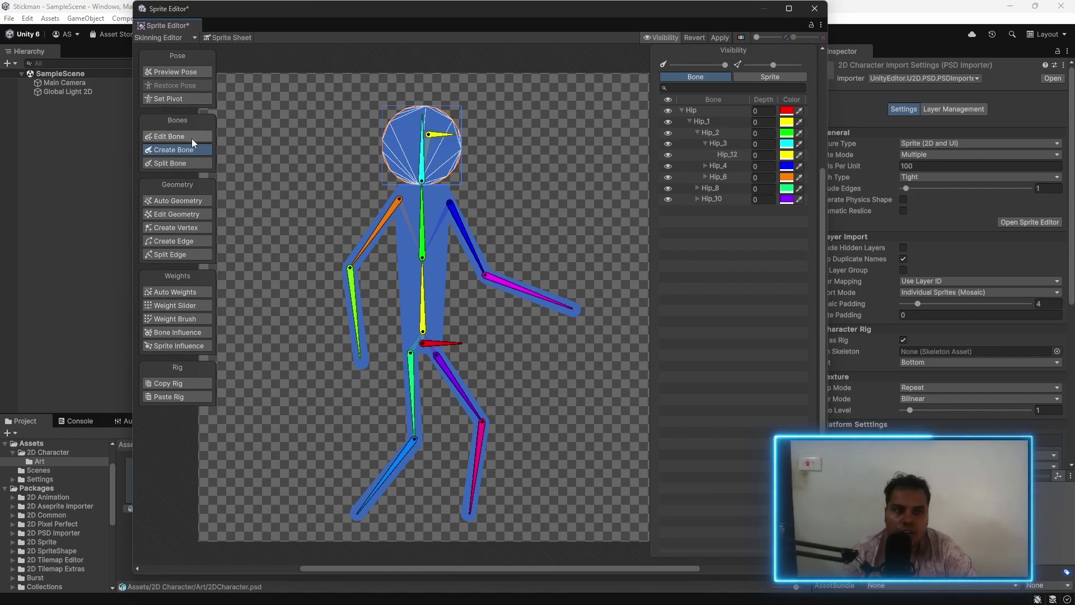
- Rename the lower torso bone to Spine and the next bone up to Torso
left_click(177, 136)
left_click(418, 225)
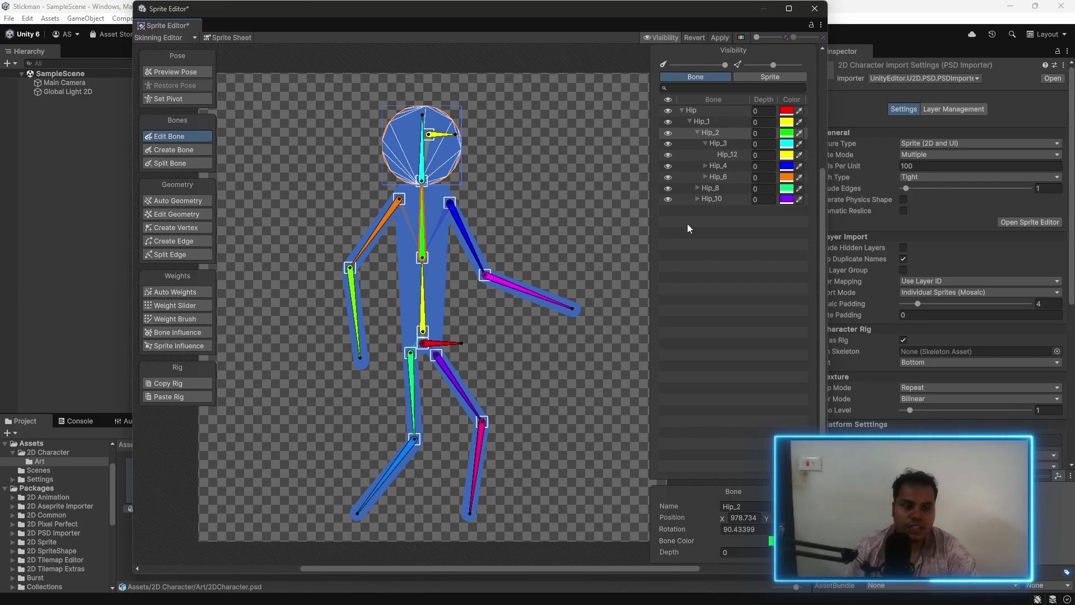
left_click(440, 348)
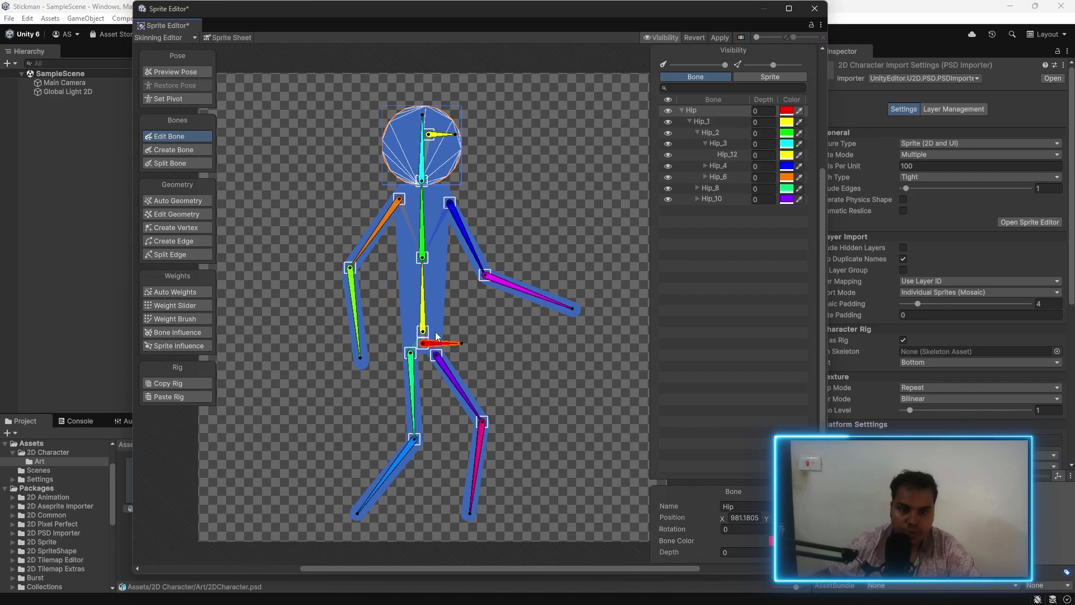
left_click(423, 296)
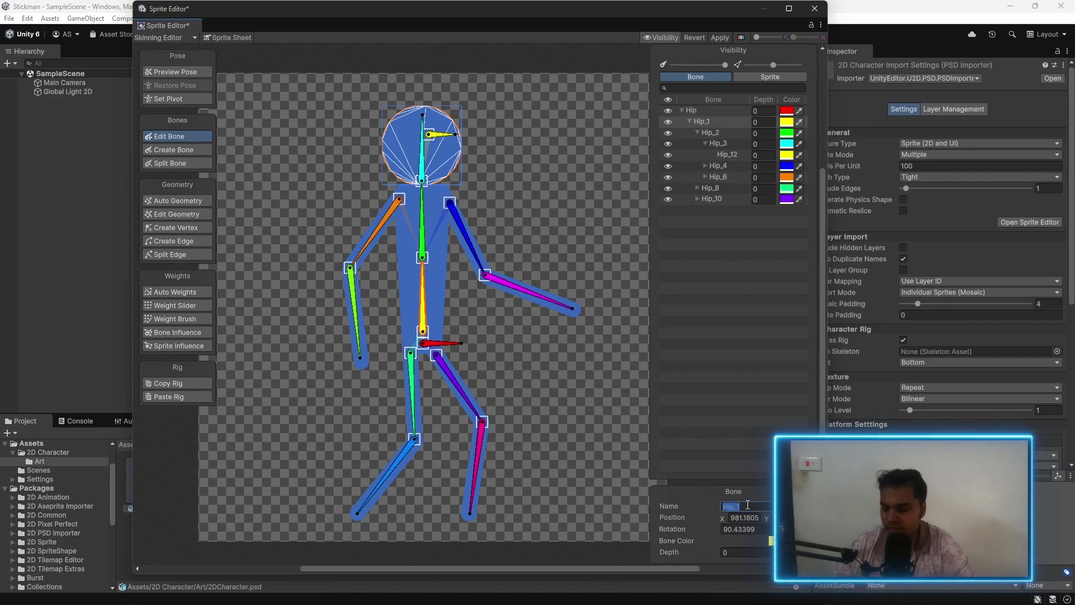
type("Spine")
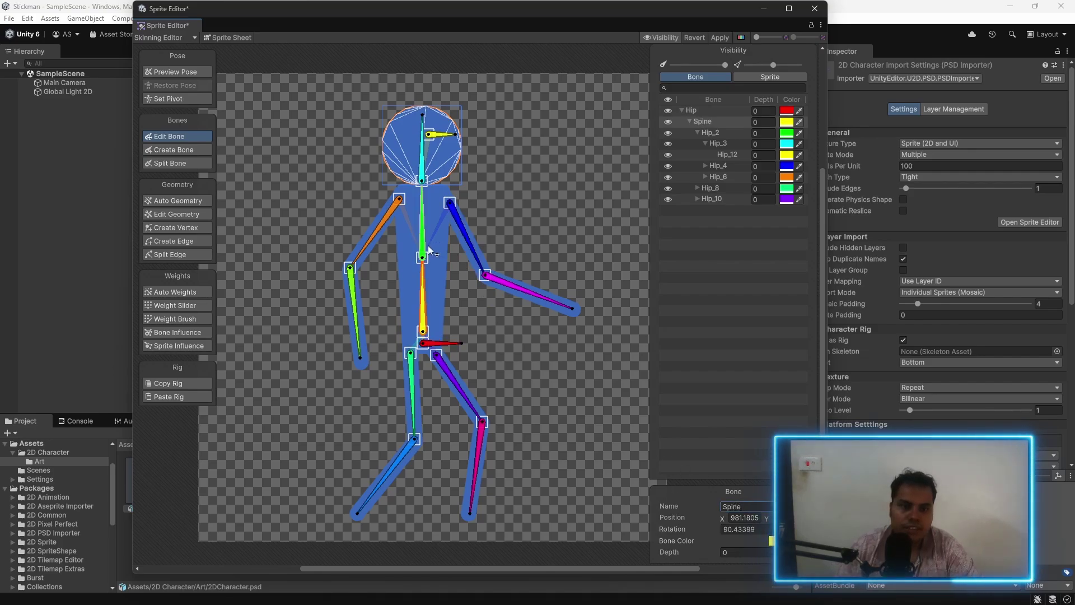
left_click(432, 247)
left_click(748, 506)
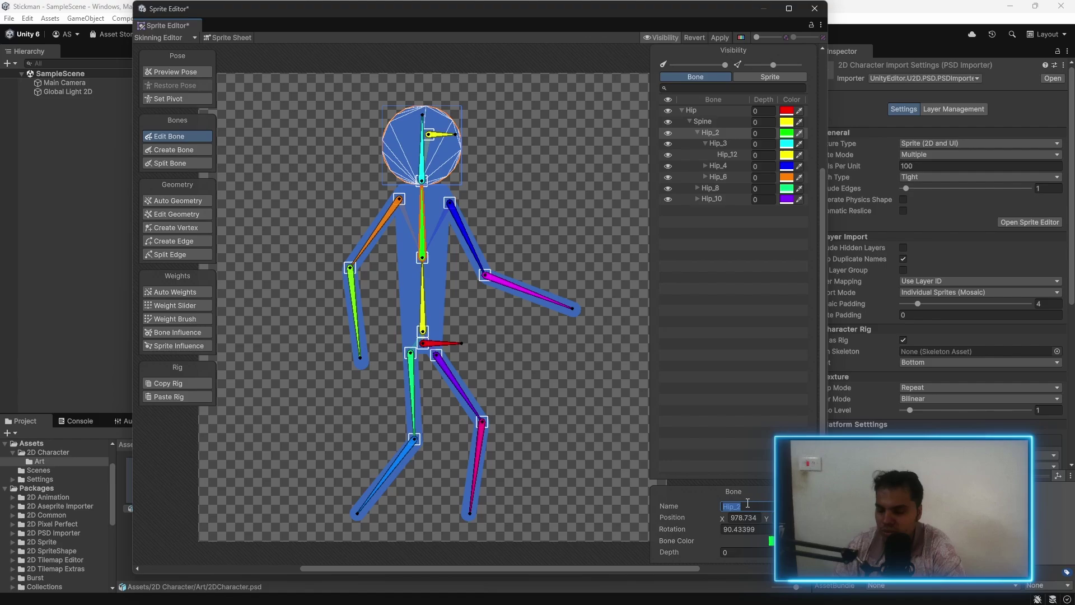
type("Torso")
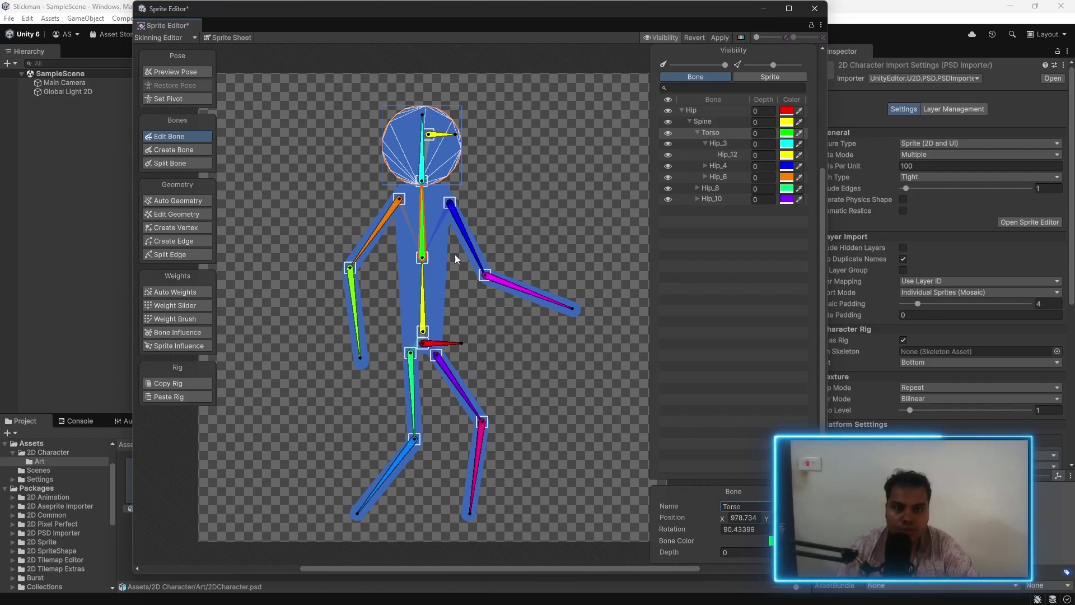
- Rename the arm bones UpperArmL, LowerArm, UpperArmR and LowerArmR
left_click(455, 221)
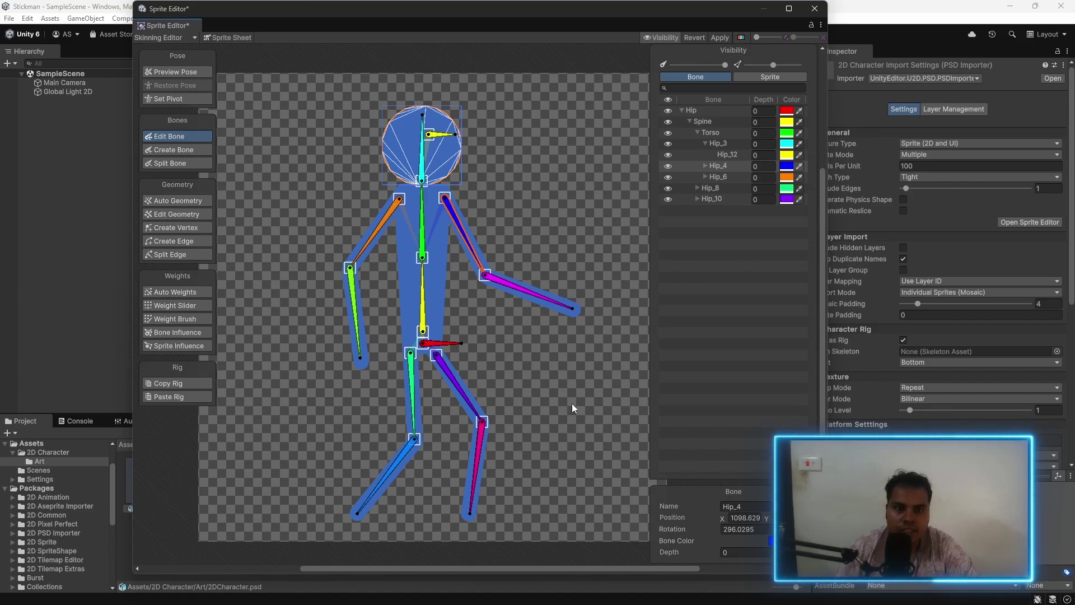
left_click(743, 507)
type("UpperArmL")
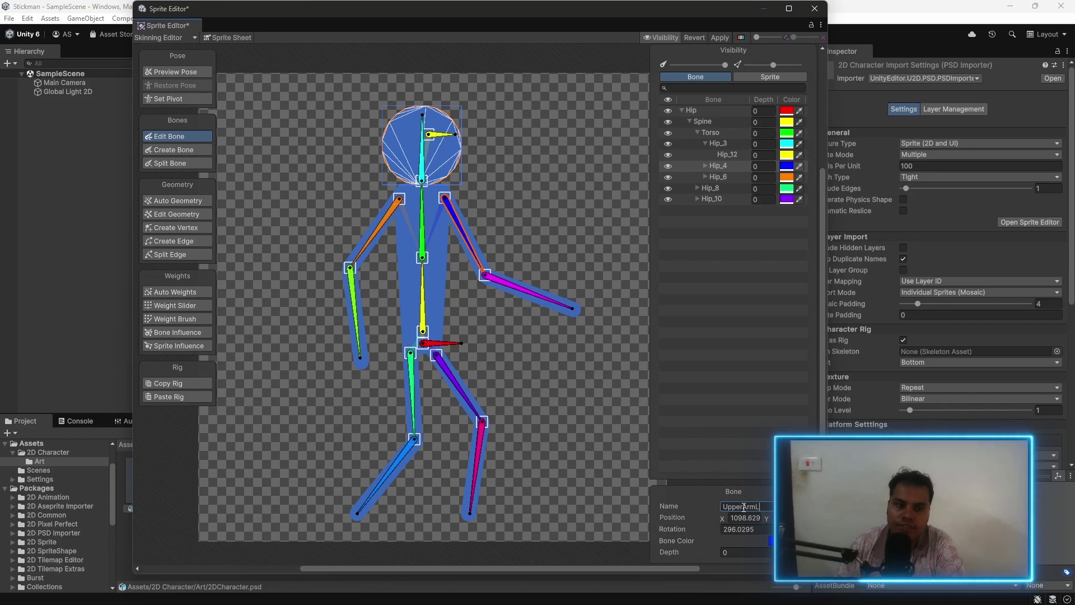
key("Return")
left_click(744, 506)
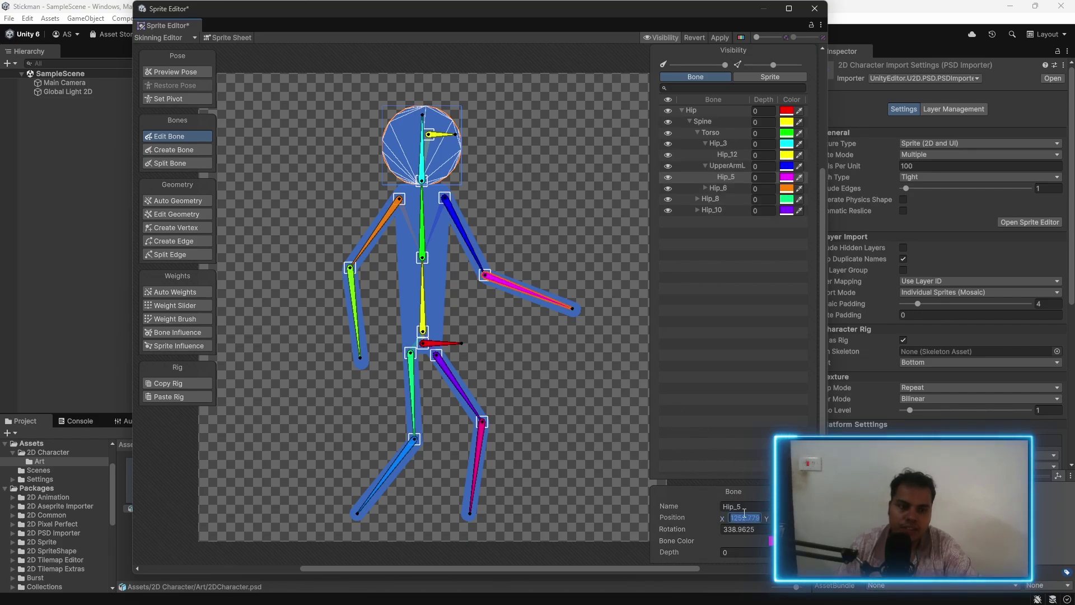
type("LowerArmL")
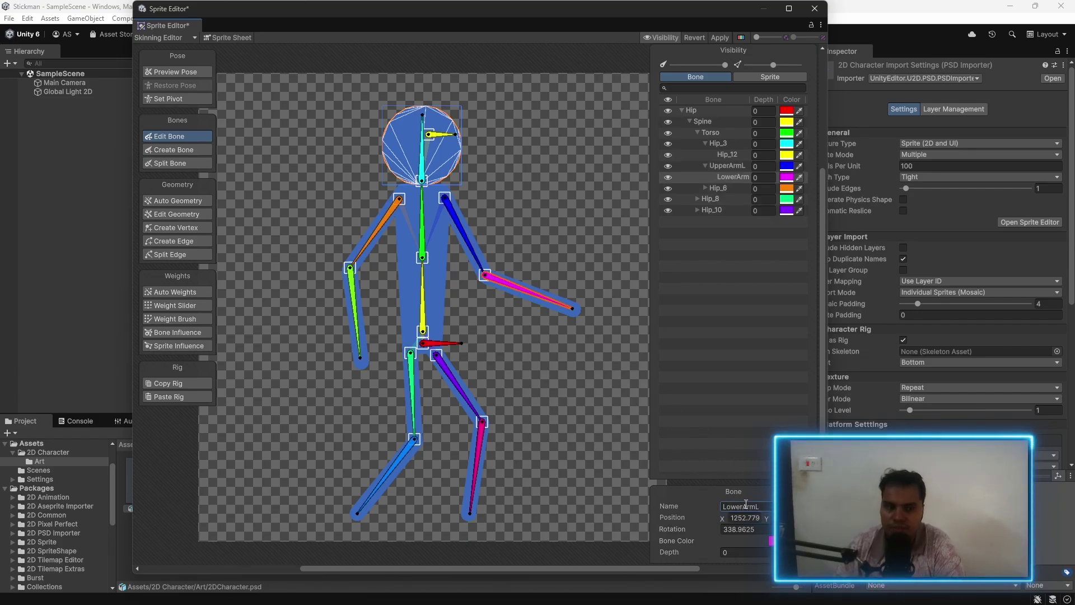
key("Return")
left_click(747, 505)
type("UpperArm")
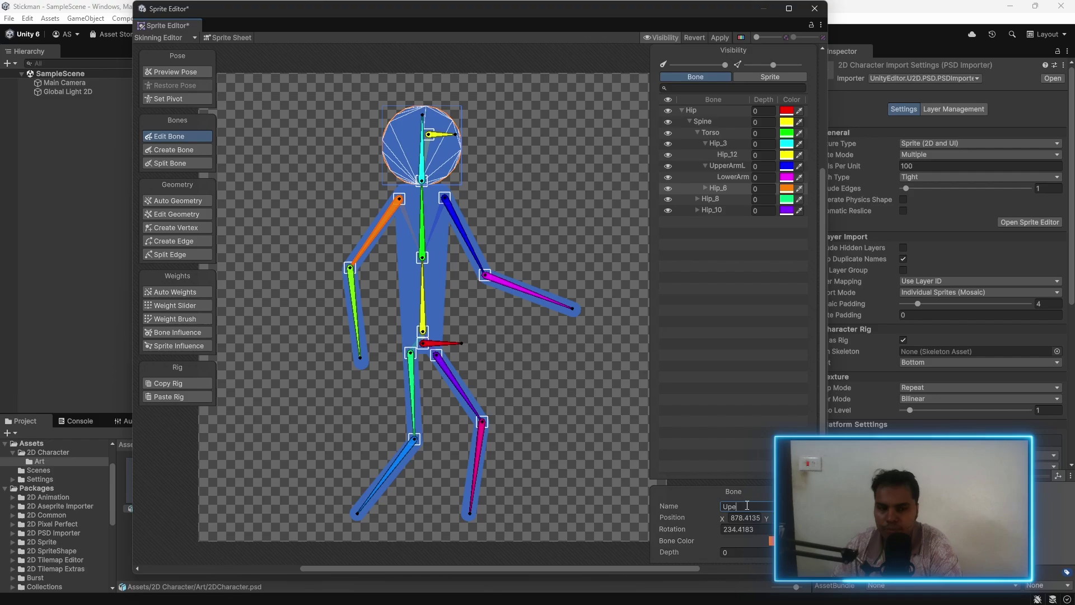
type("R")
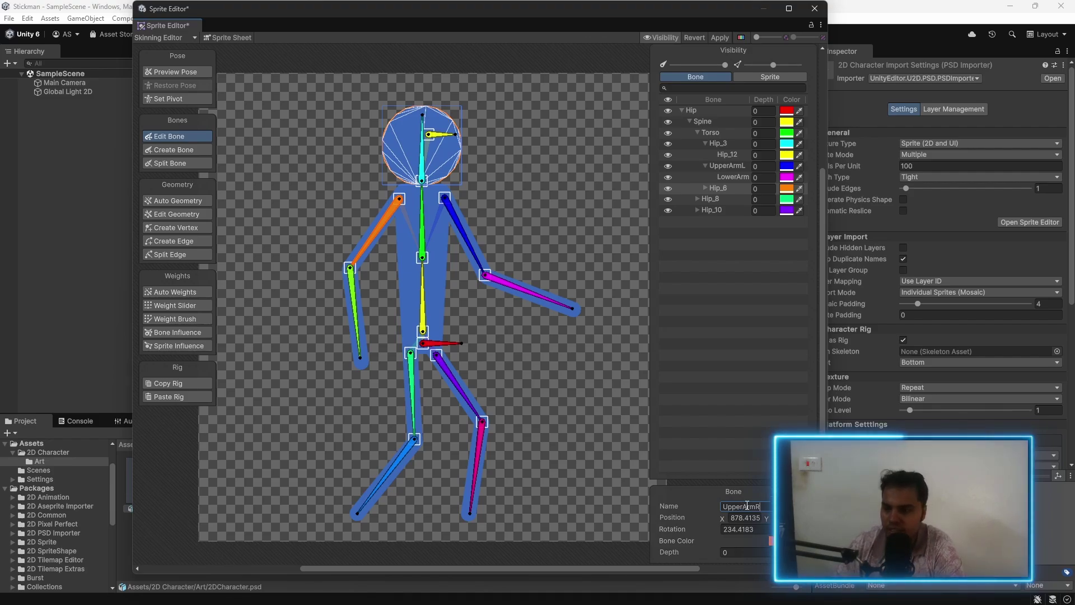
key("Return")
left_click(744, 505)
type("Lower")
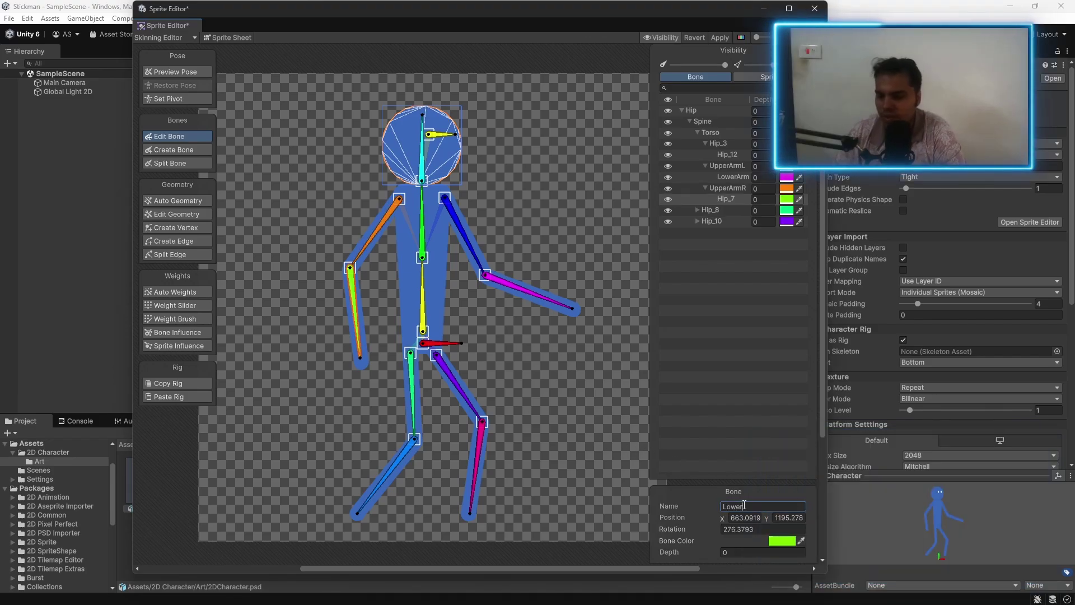
type("ArmR")
key("Return")
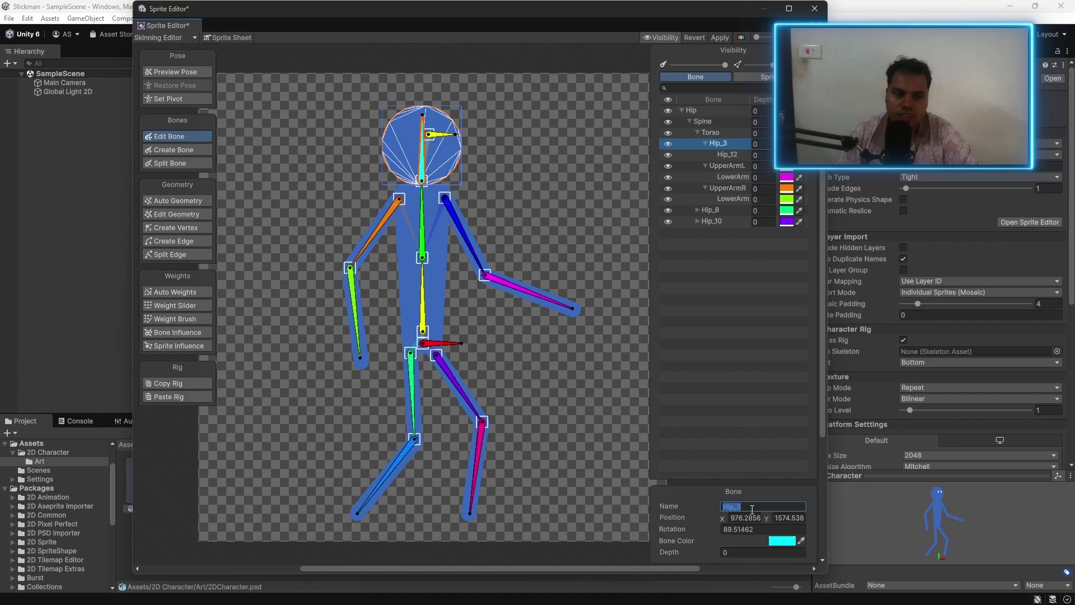
- Name the Head and Eyes bones, then the legs UpperLegR, LowerLegR, UpperLegL and LowerLegL
key("Return")
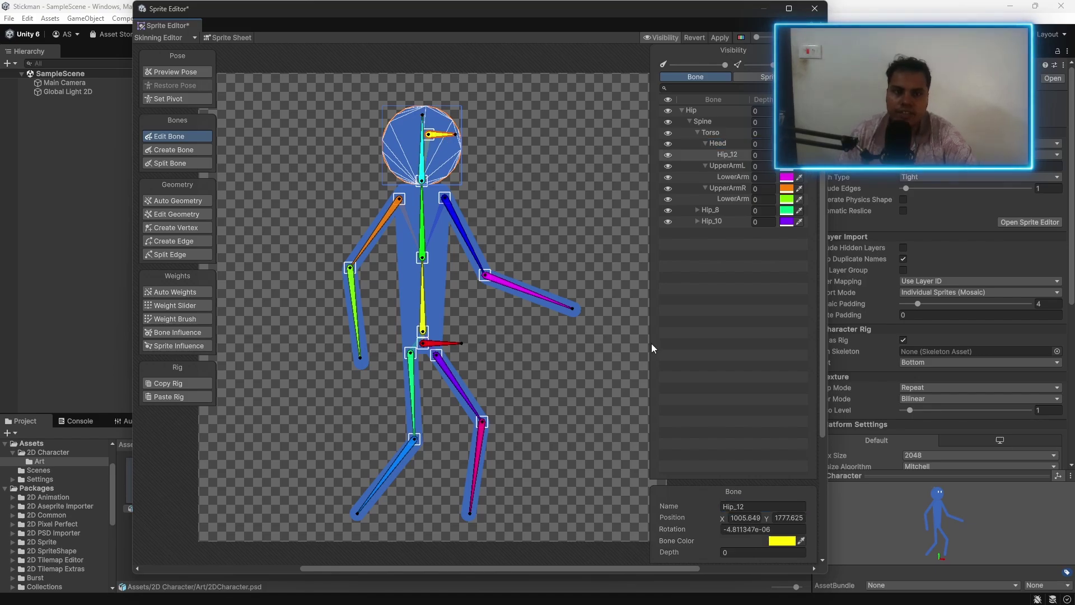
type("Eye")
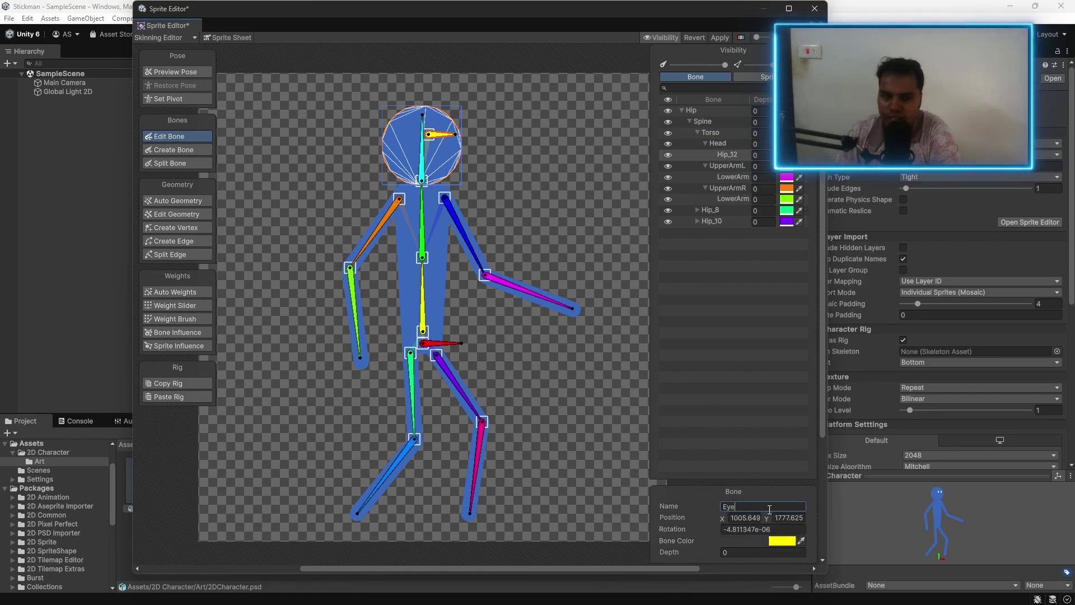
type("s")
key("Return")
type("UpperLe")
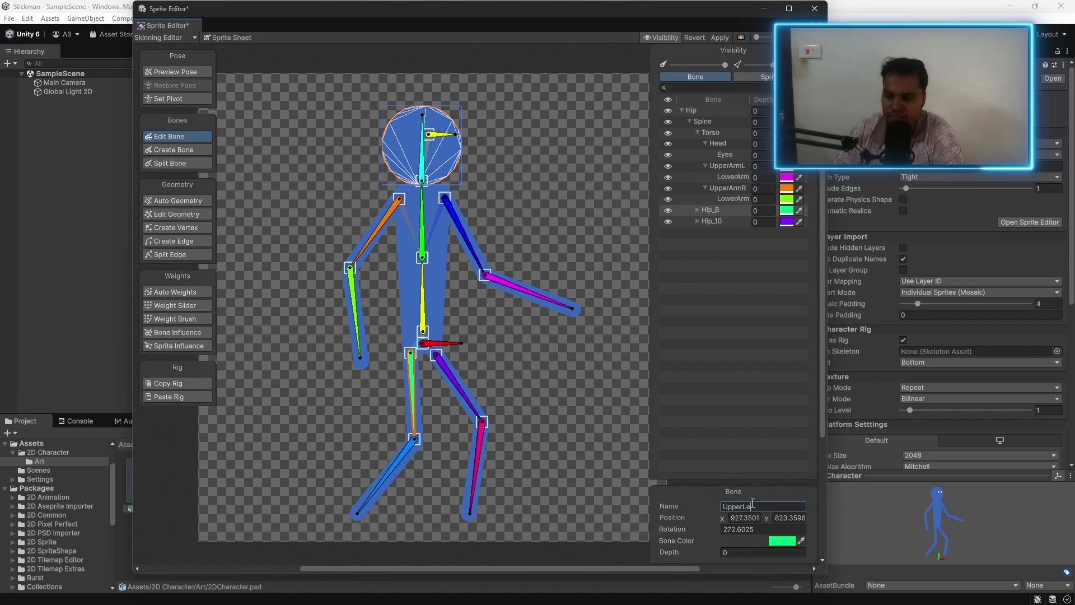
type("gR")
key("Return")
type("Lowe")
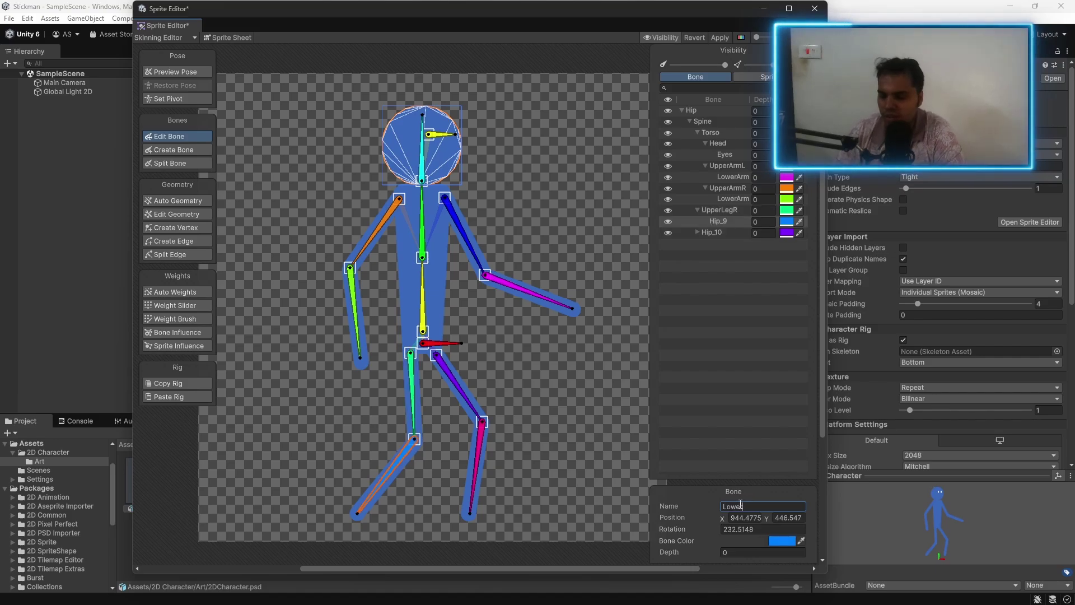
type("rLegR")
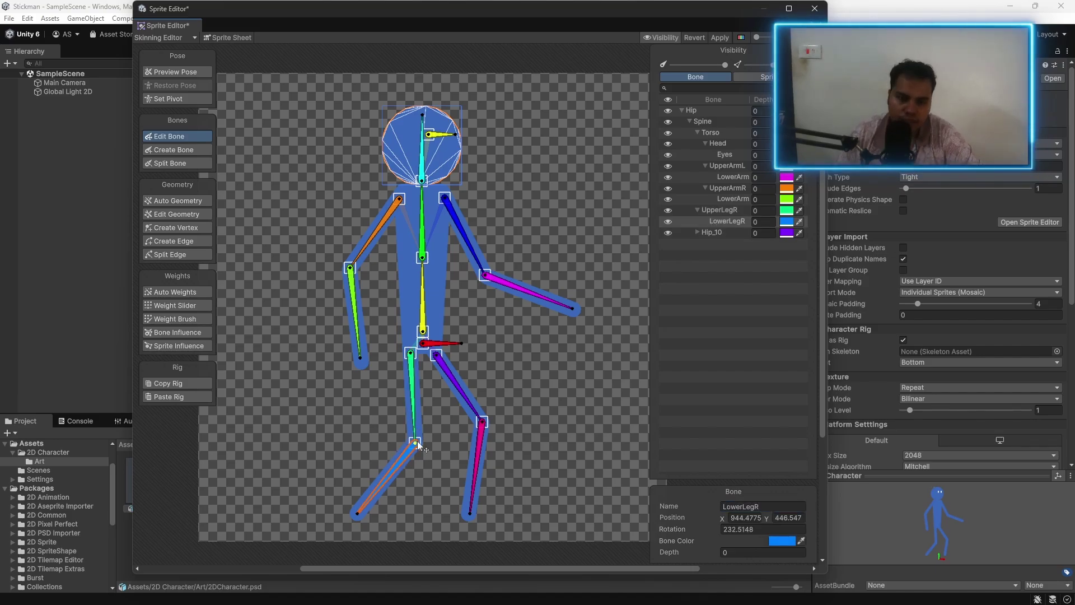
key("Return")
type("UpperLegL")
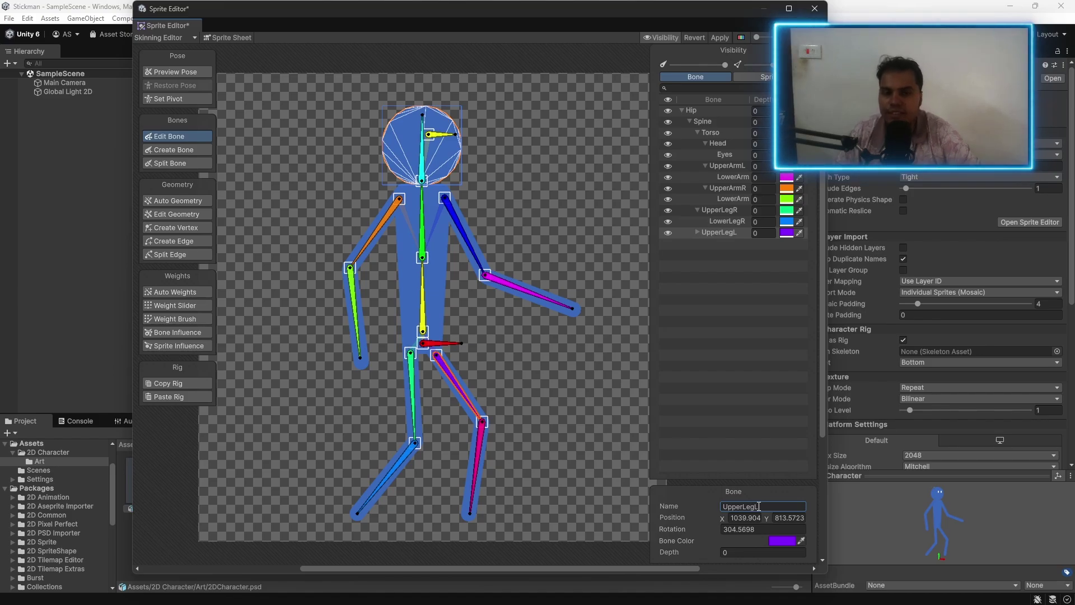
key("Return")
type("LowerLeg")
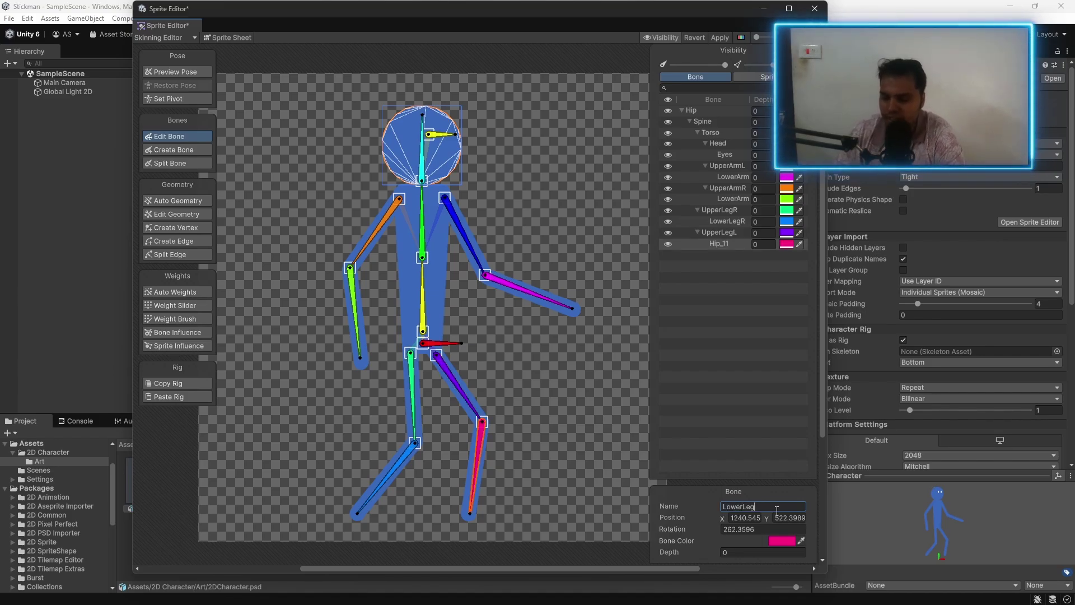
type("L")
key("Return")
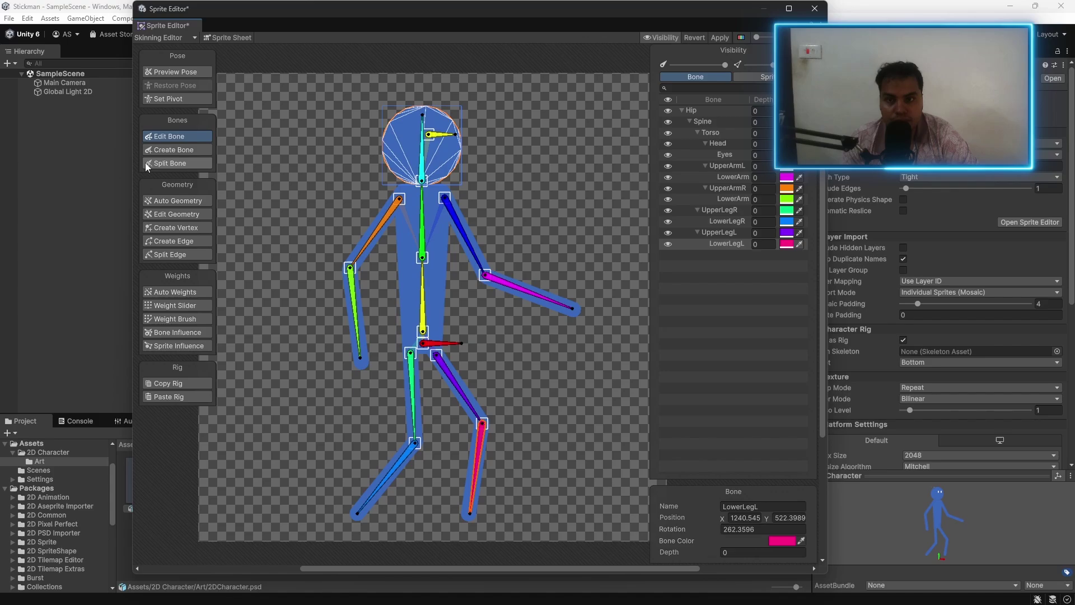
- Try splitting the spine bone, undo it with Ctrl+Z, and return to Edit Bone
left_click(424, 301)
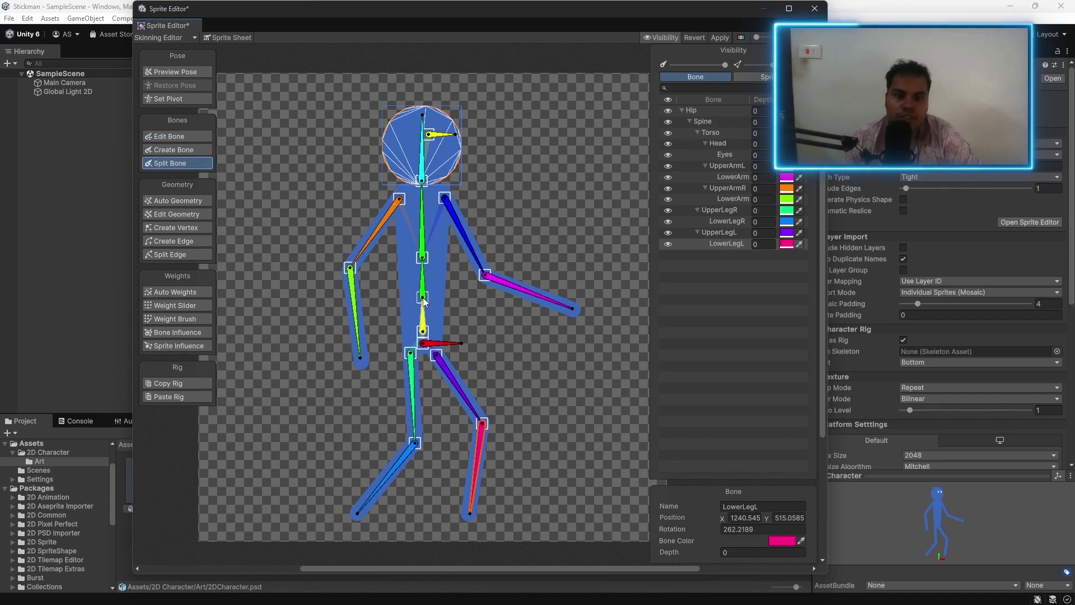
key("ctrl+z")
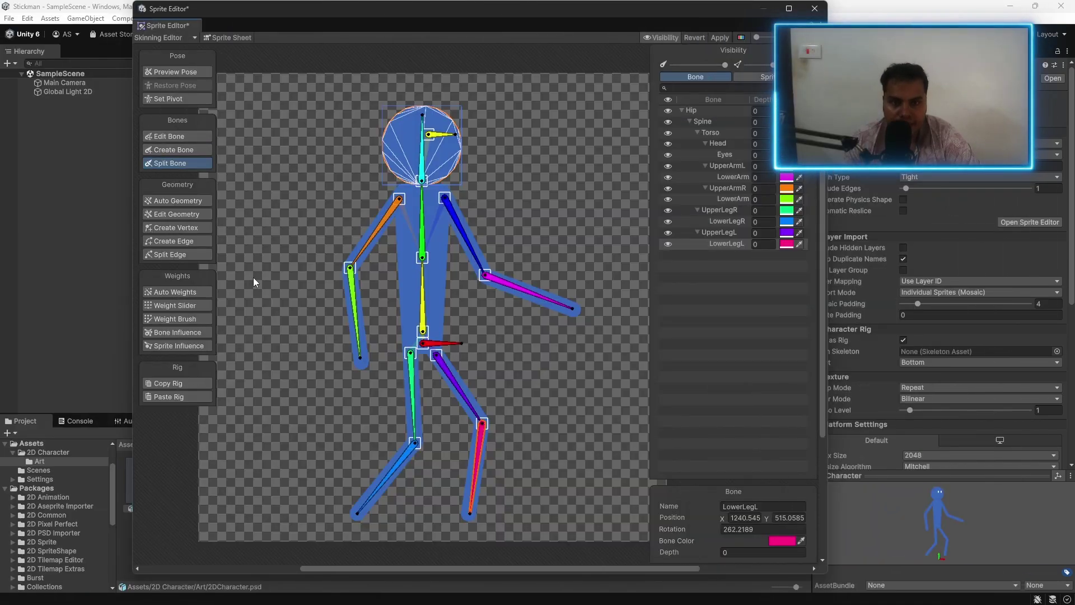
left_click(423, 168)
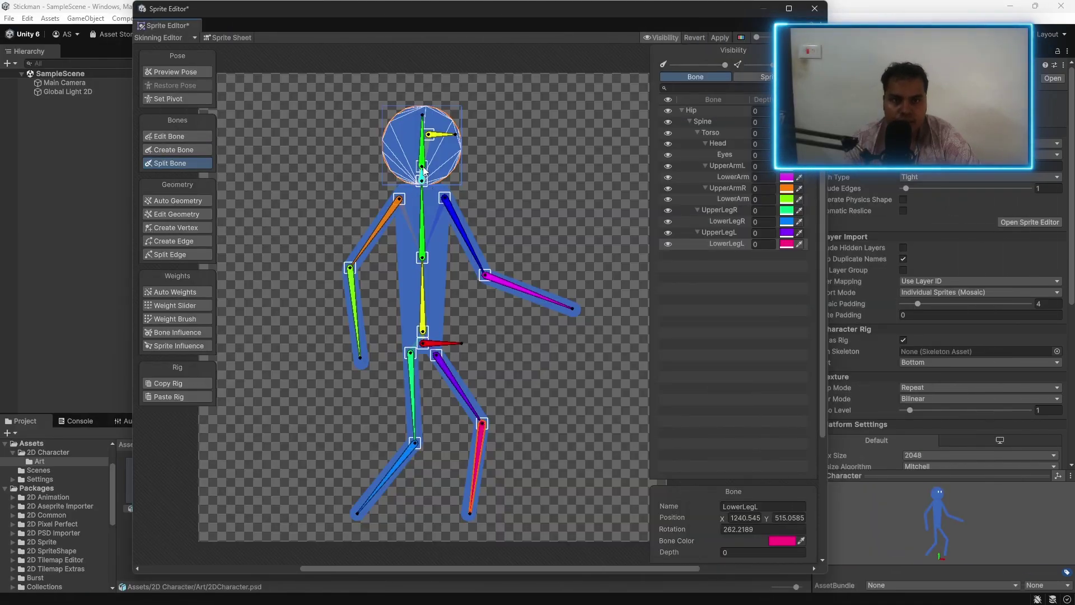
left_click(168, 136)
- Select the Head bone, torso sprite and Spine bone, then bring up the Auto Weights panel
left_click(429, 159)
left_click(429, 160)
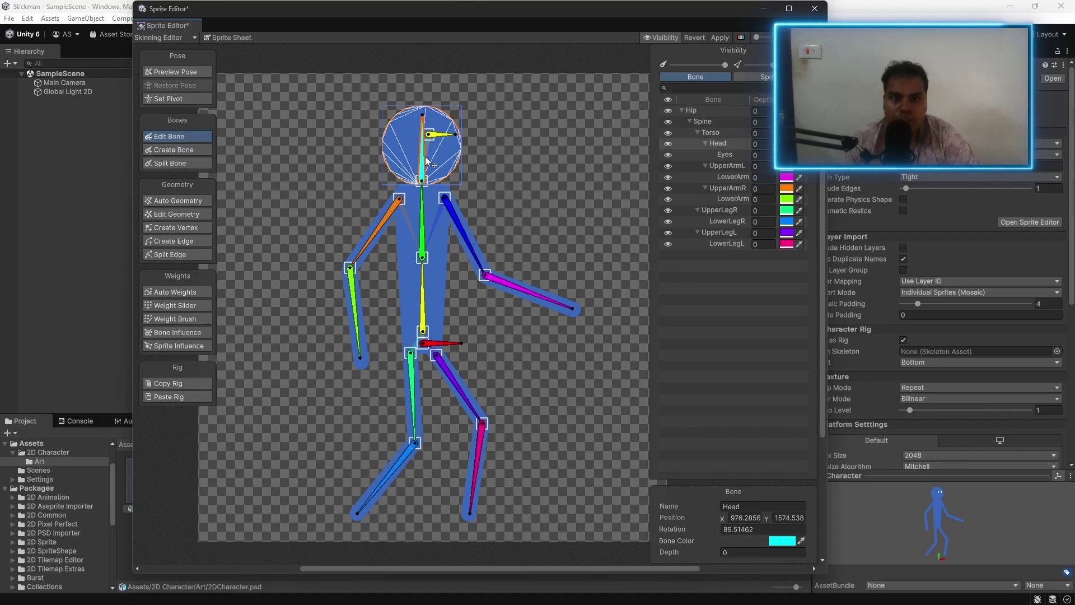
left_click(442, 283)
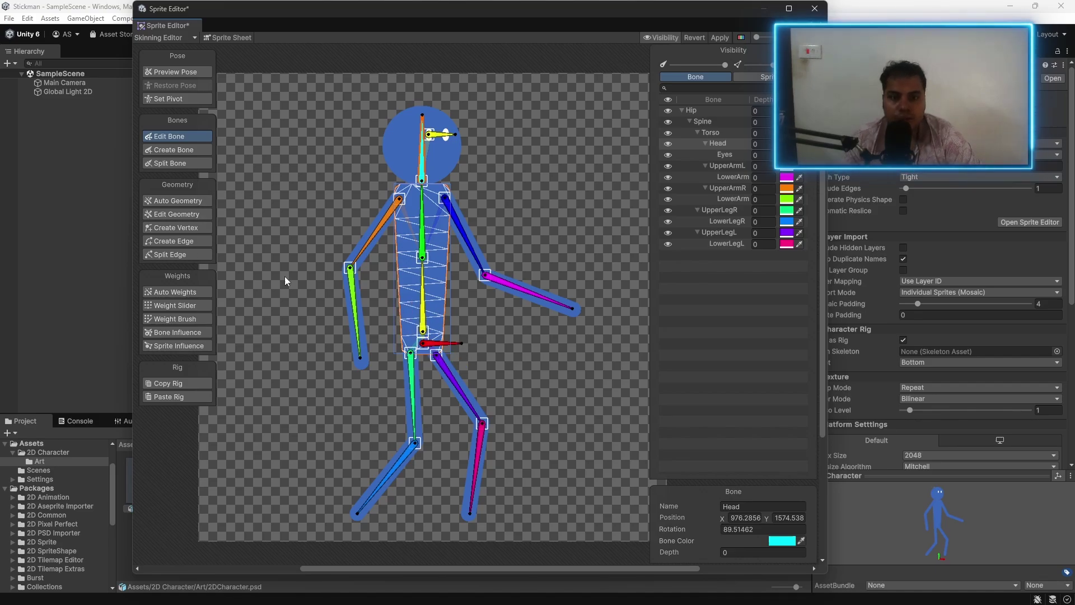
left_click(424, 296)
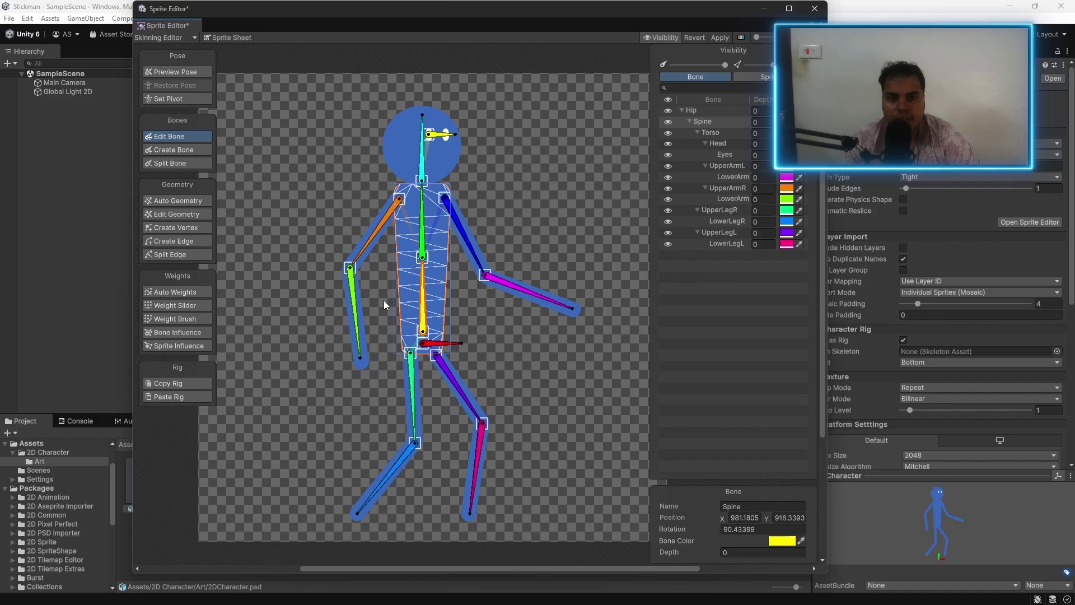
left_click(182, 299)
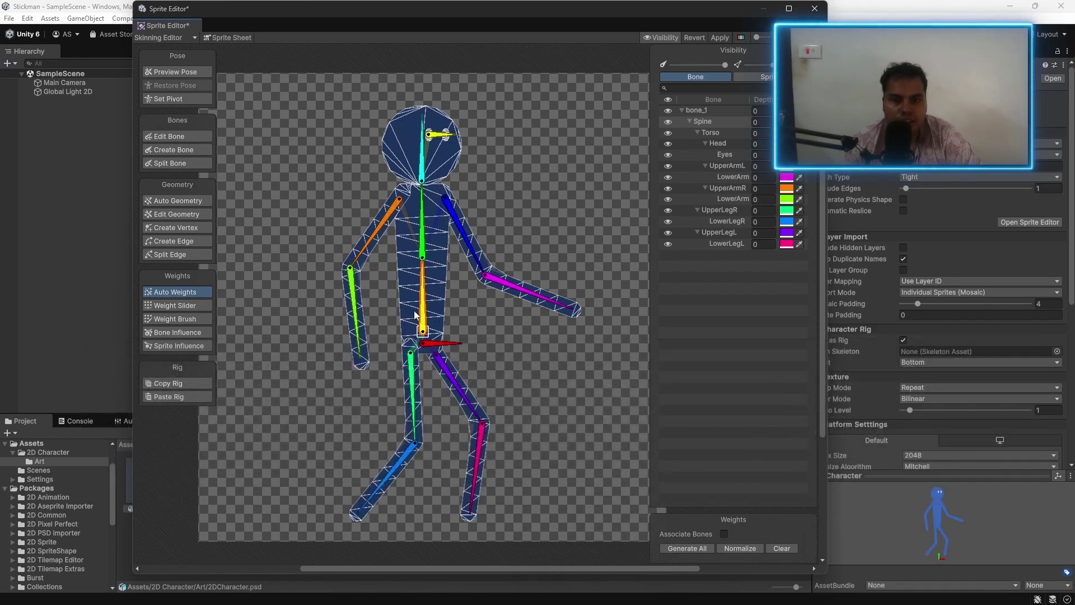
- Paint Spine weights onto the torso sprite with an enlarged Weight Brush
left_click(439, 309)
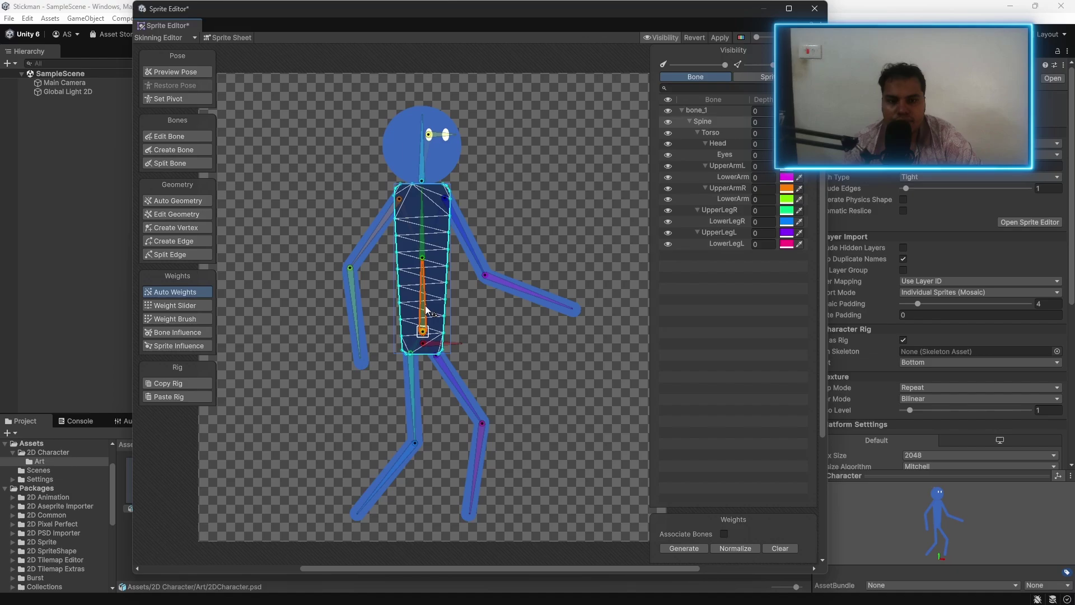
left_click(174, 318)
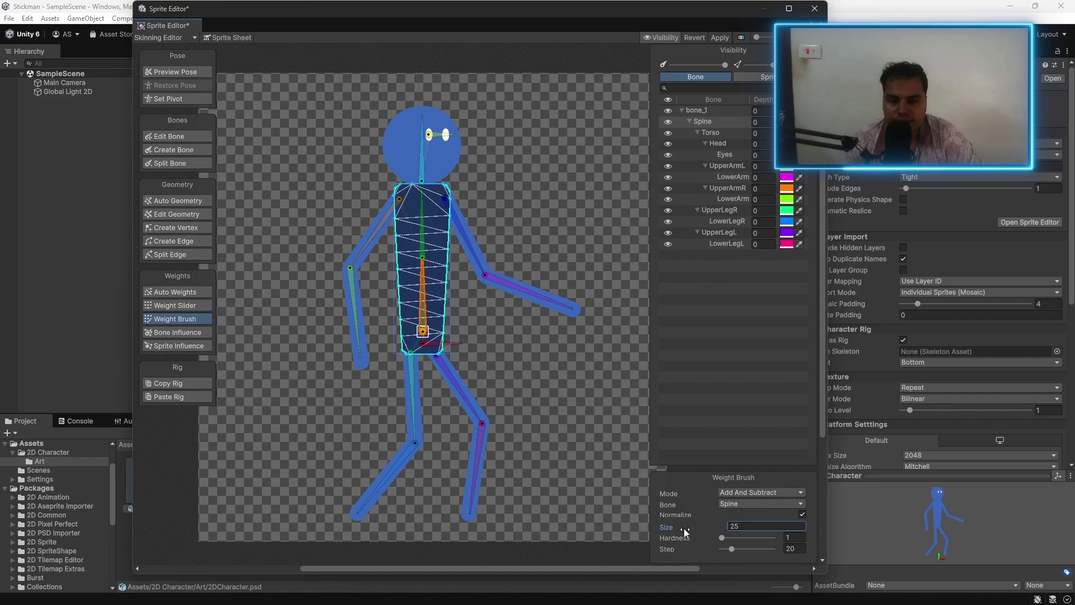
left_click_drag(684, 528, 728, 525)
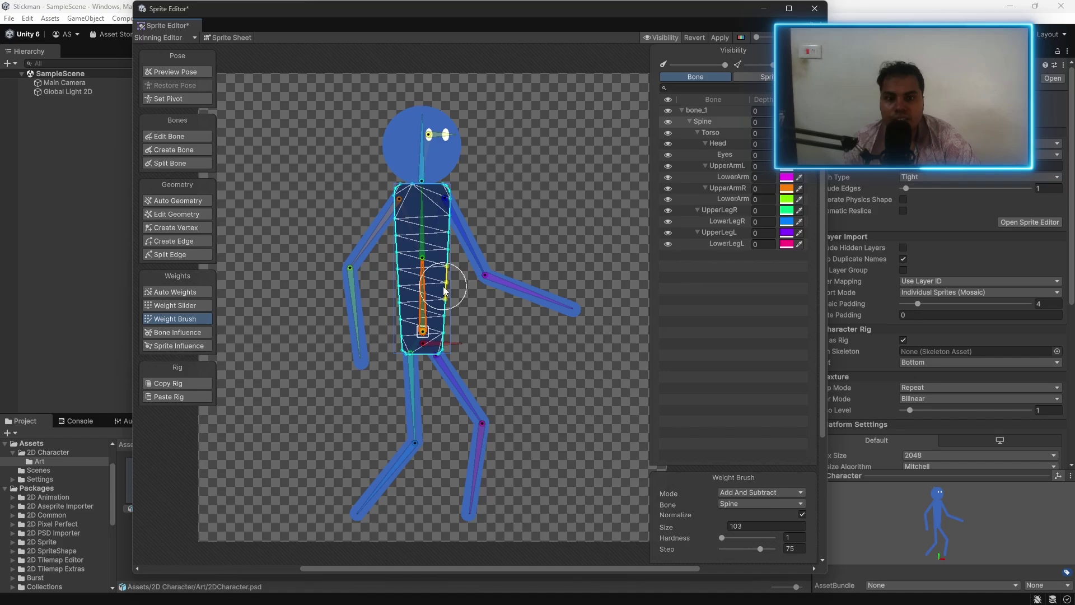
mouse_move(446, 287)
left_mouse_down()
mouse_move(435, 345)
mouse_move(394, 342)
mouse_move(393, 303)
mouse_move(462, 324)
left_mouse_up()
- Switch the painting bone to Torso and paint the upper torso
left_click(483, 354)
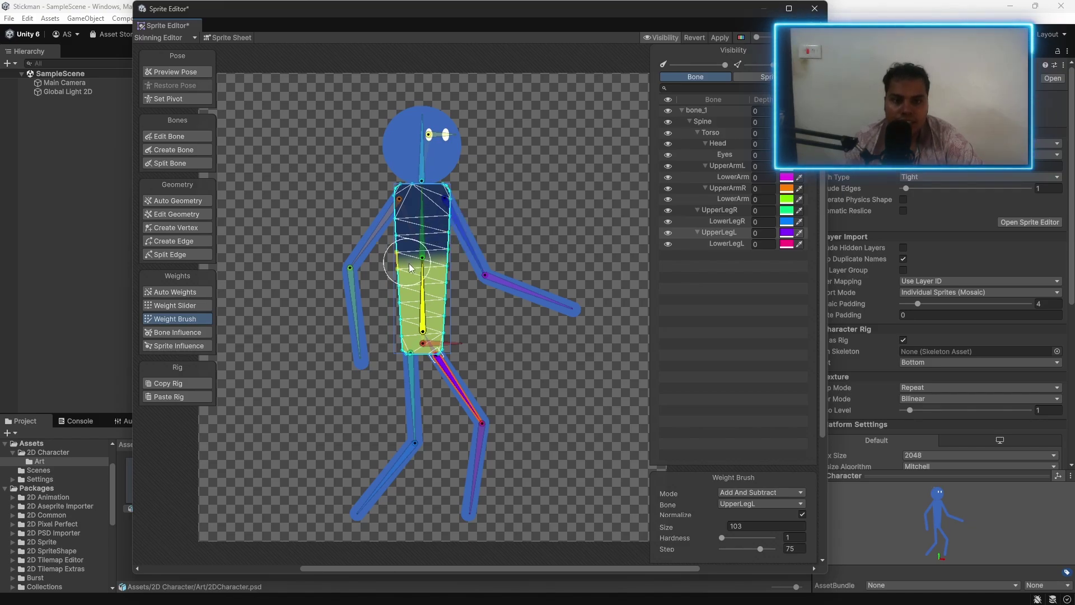
left_click(421, 249)
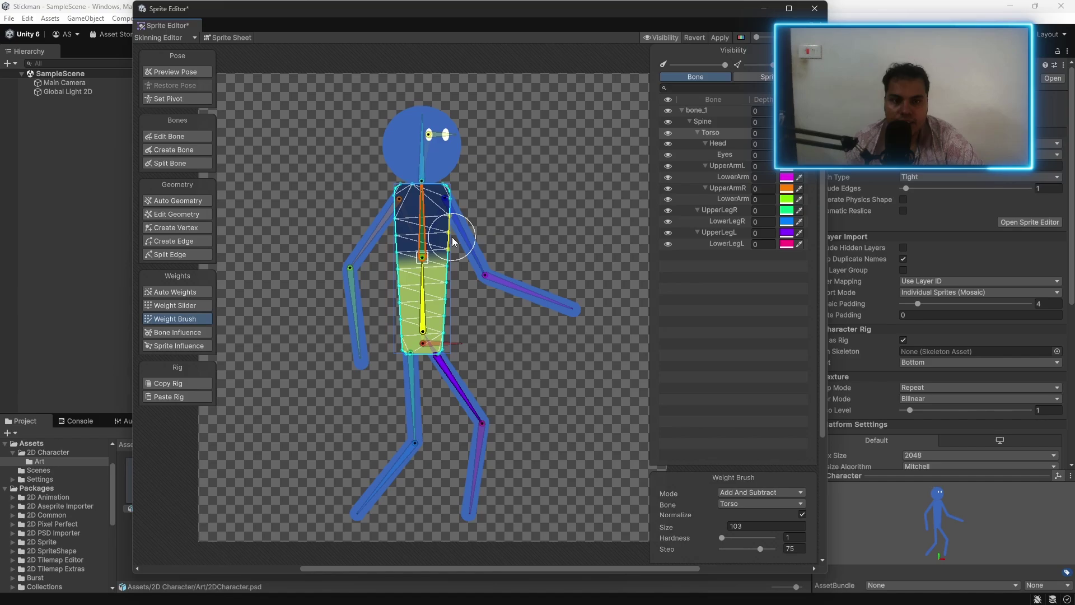
left_click_drag(401, 245, 454, 233)
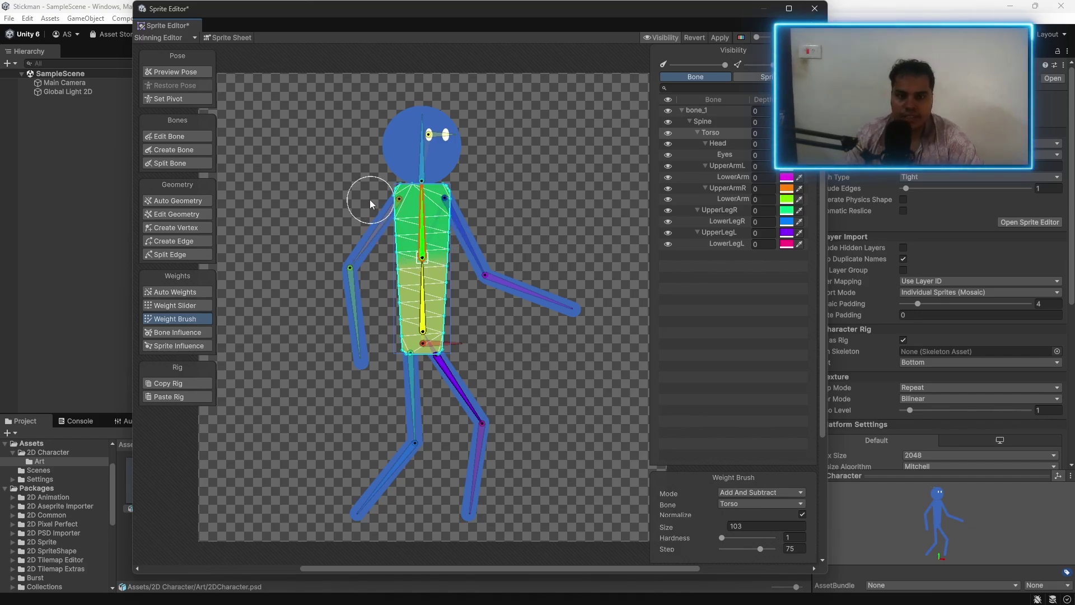
- In Preview Pose, bend the Spine and Torso bones left and right, then restore the pose
left_click(196, 73)
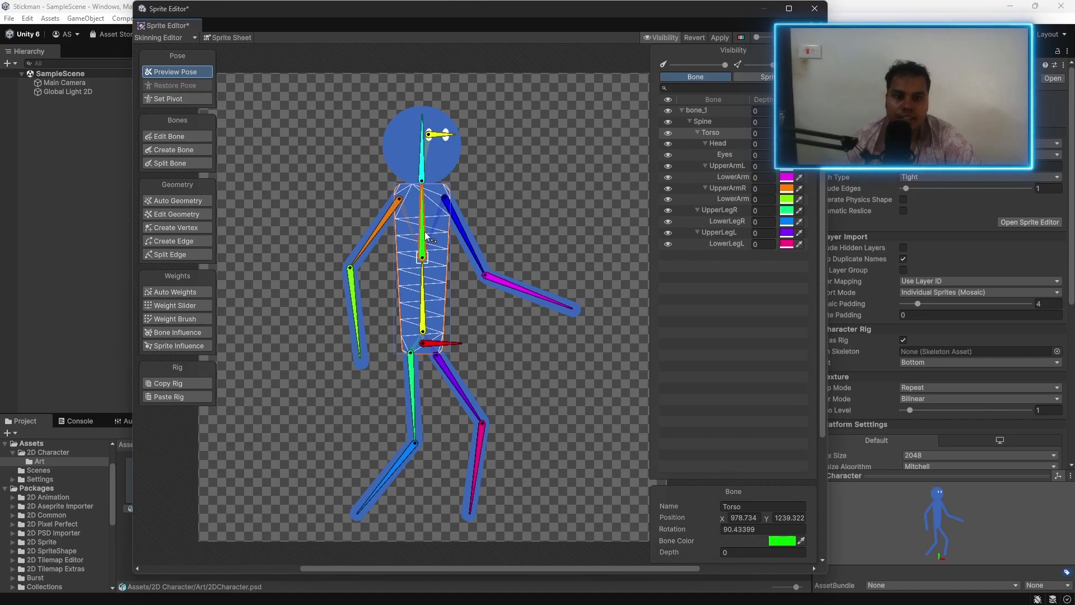
mouse_move(429, 239)
left_mouse_down()
mouse_move(448, 237)
mouse_move(414, 240)
mouse_move(445, 241)
mouse_move(428, 247)
left_mouse_up()
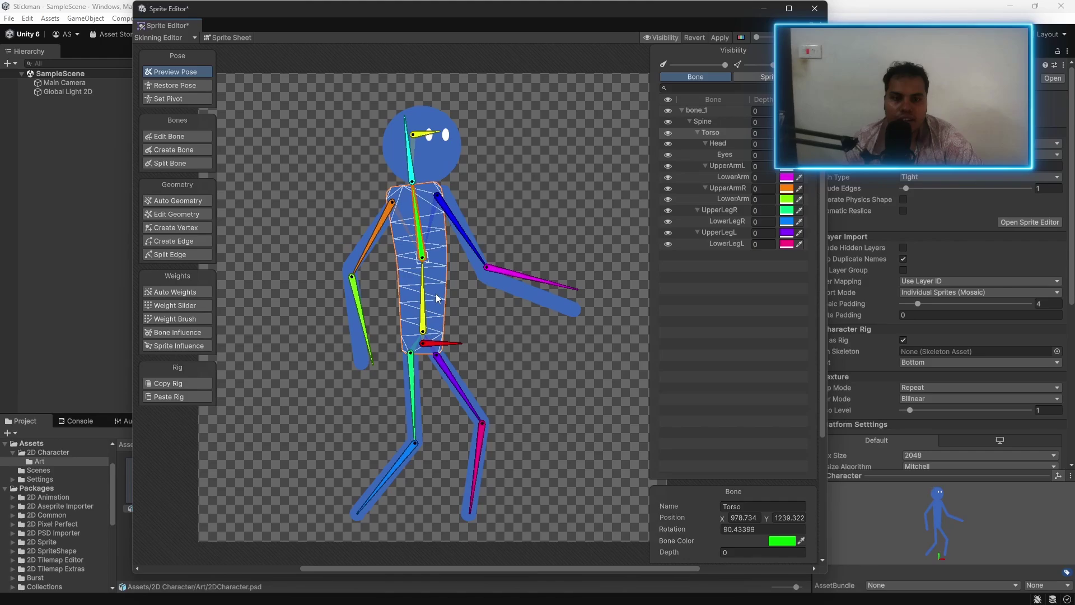
mouse_move(438, 298)
left_mouse_down()
mouse_move(420, 290)
mouse_move(445, 290)
left_mouse_up()
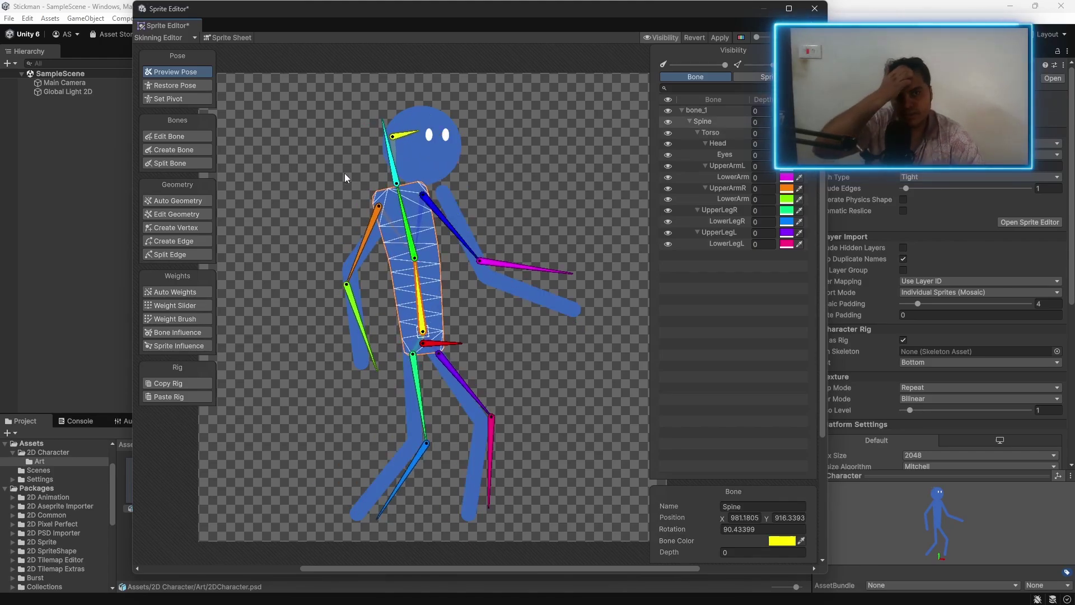
left_click(190, 85)
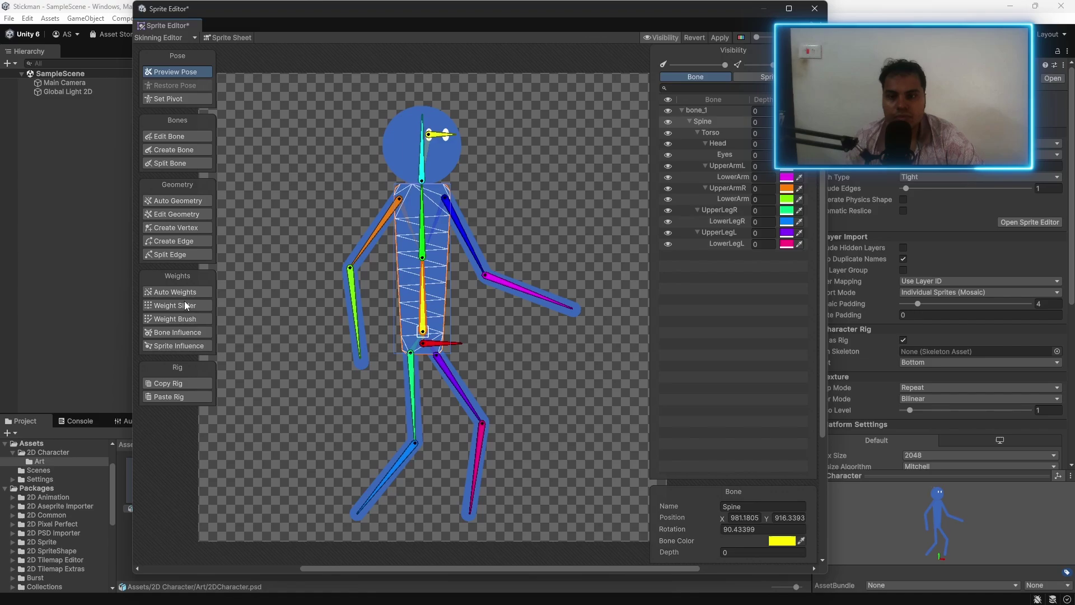
- Paint UpperArmL/LowerArmL and UpperArmR/LowerArmR weights onto both arm sprites
left_click(182, 318)
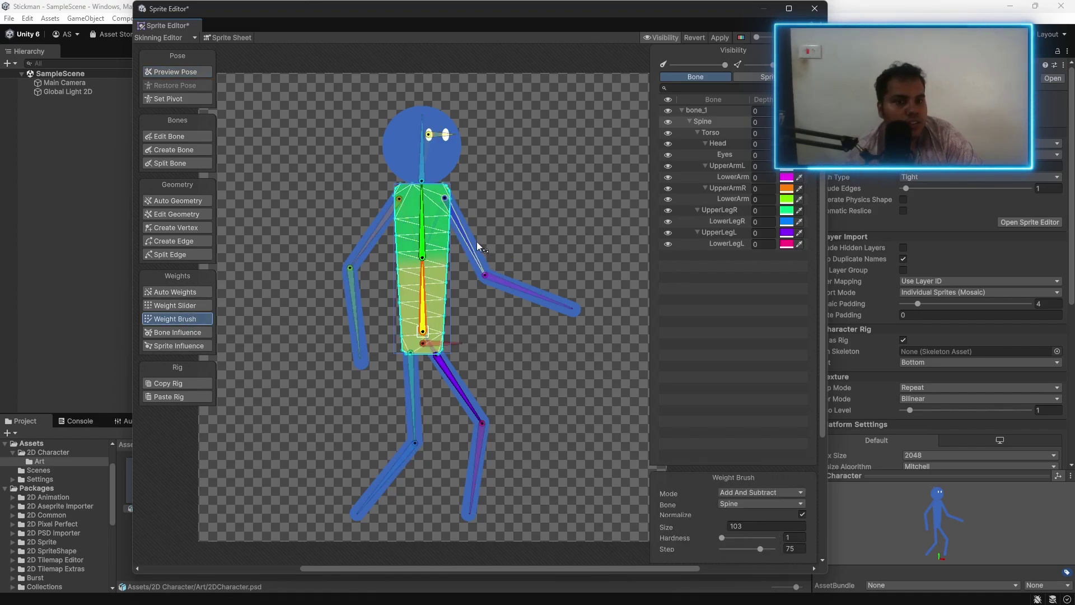
left_click(478, 244)
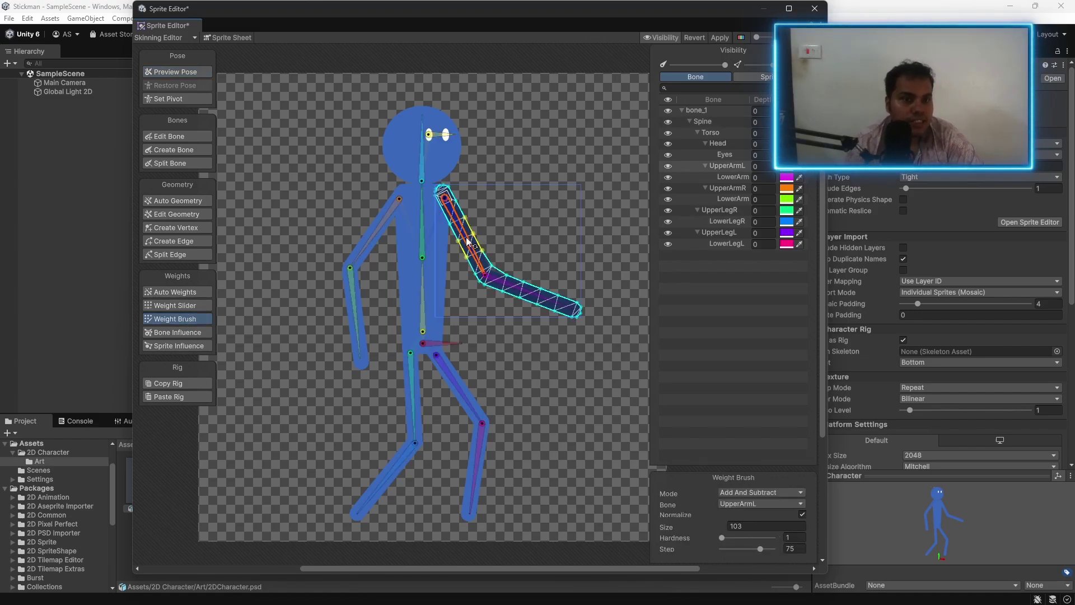
mouse_move(492, 247)
left_mouse_down()
mouse_move(448, 192)
mouse_move(437, 207)
mouse_move(471, 273)
left_mouse_up()
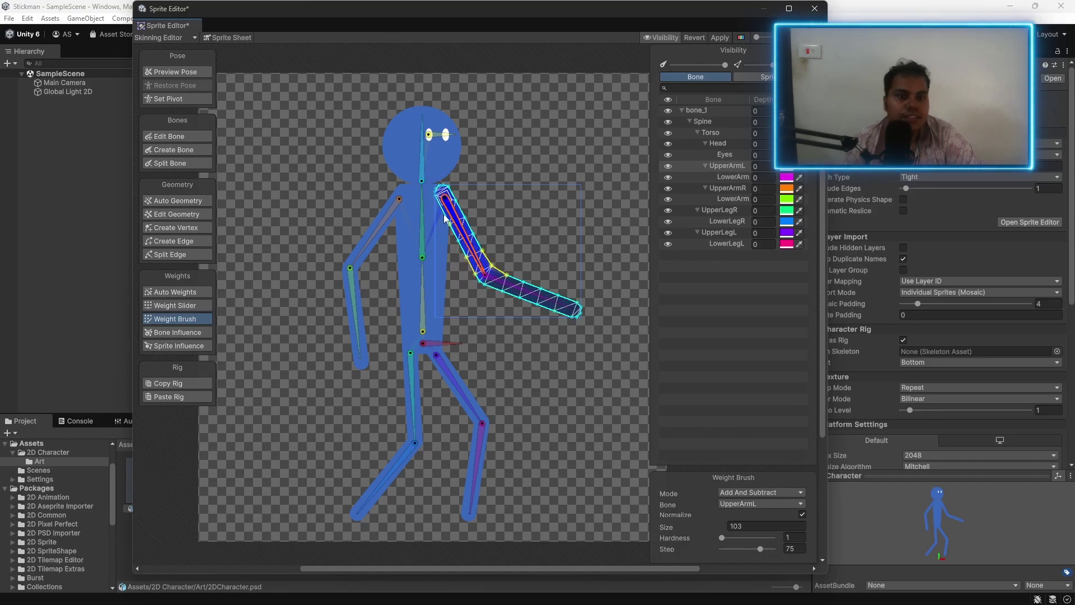
left_click(530, 297)
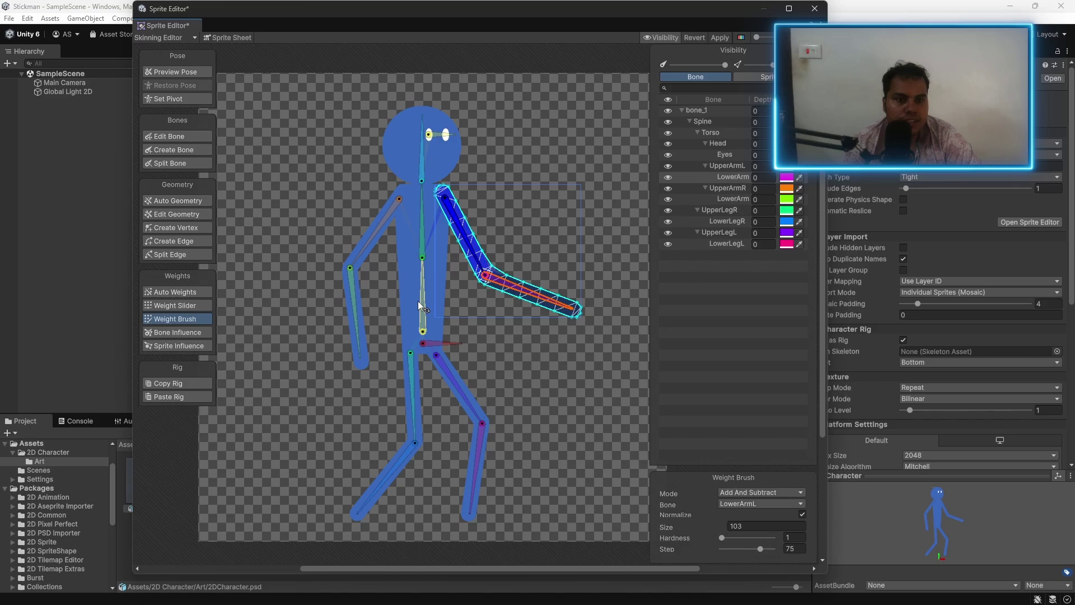
left_click_drag(515, 283, 507, 277)
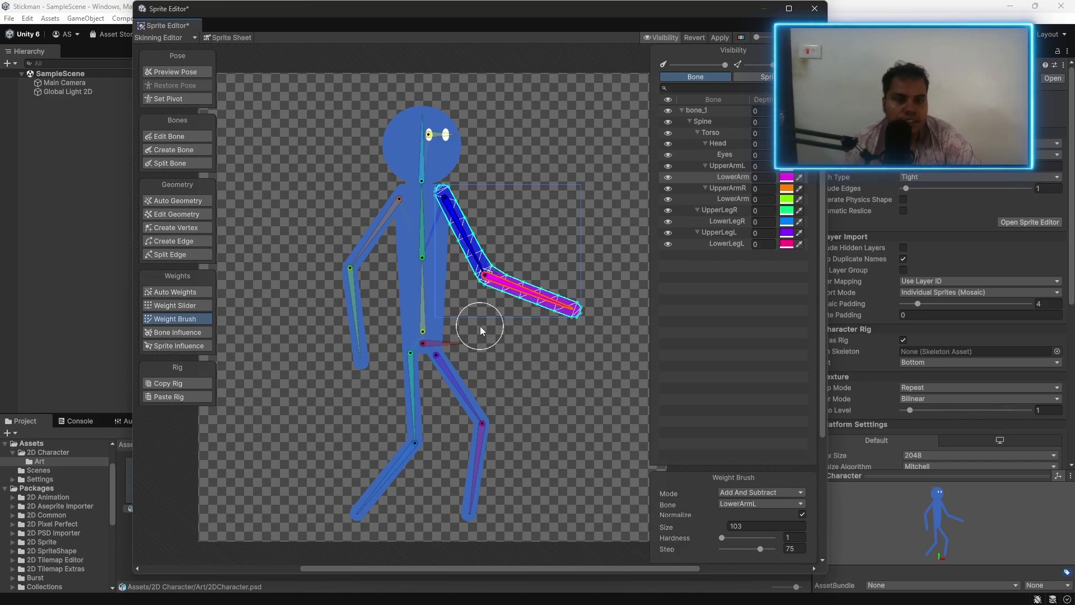
left_click(395, 206)
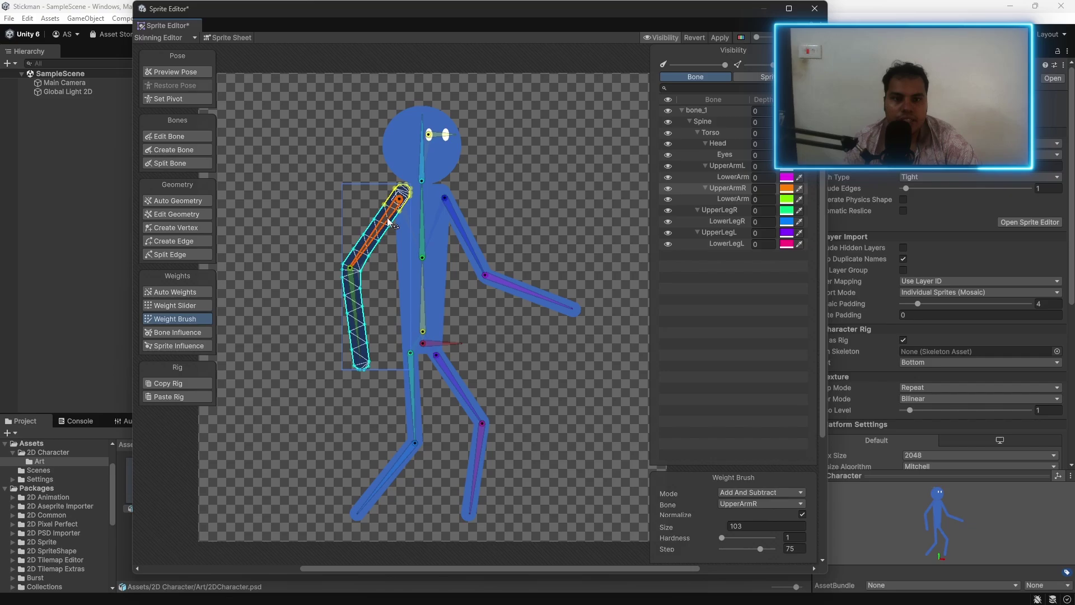
mouse_move(392, 230)
left_mouse_down()
mouse_move(372, 256)
mouse_move(407, 209)
mouse_move(404, 191)
mouse_move(350, 245)
left_mouse_up()
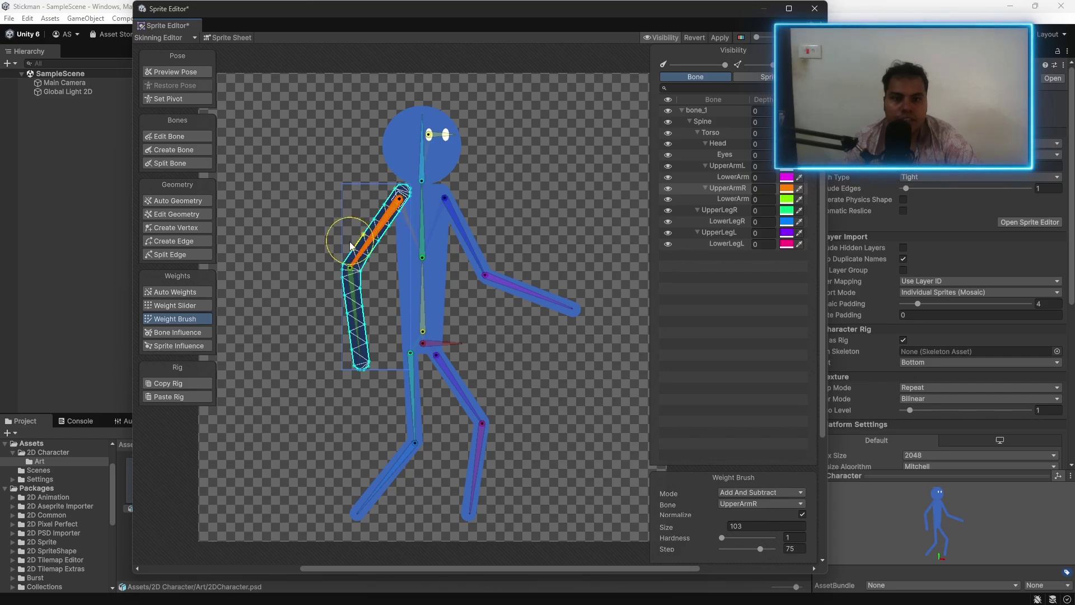
left_click(362, 319)
mouse_move(353, 302)
left_mouse_down()
mouse_move(355, 355)
mouse_move(334, 281)
mouse_move(367, 285)
left_mouse_up()
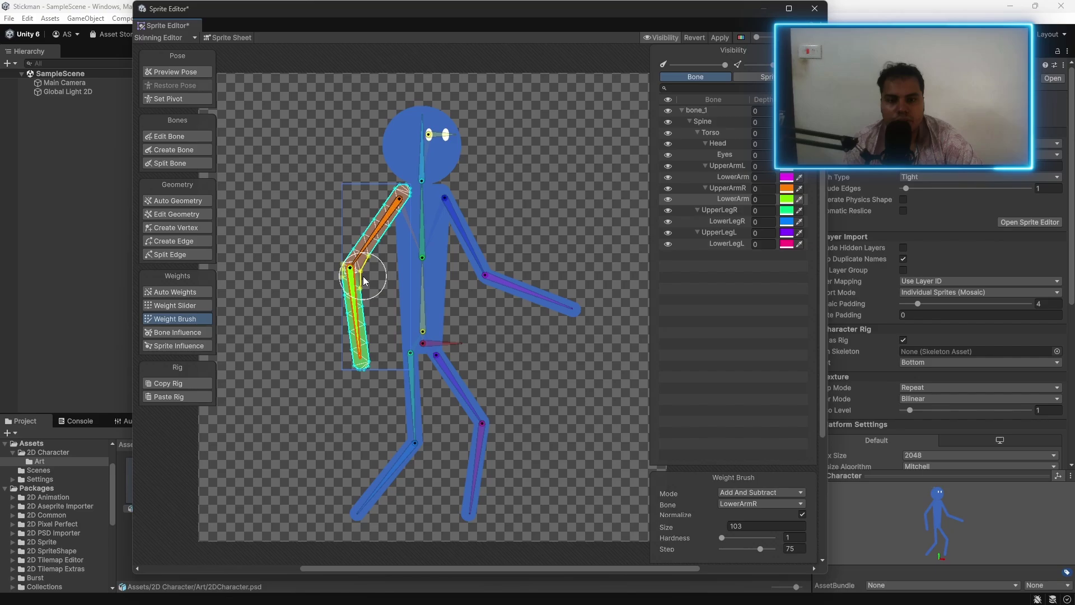
- Select the head and eyes sprites with their Head and Eyes bones
left_click(450, 156)
left_click(422, 155)
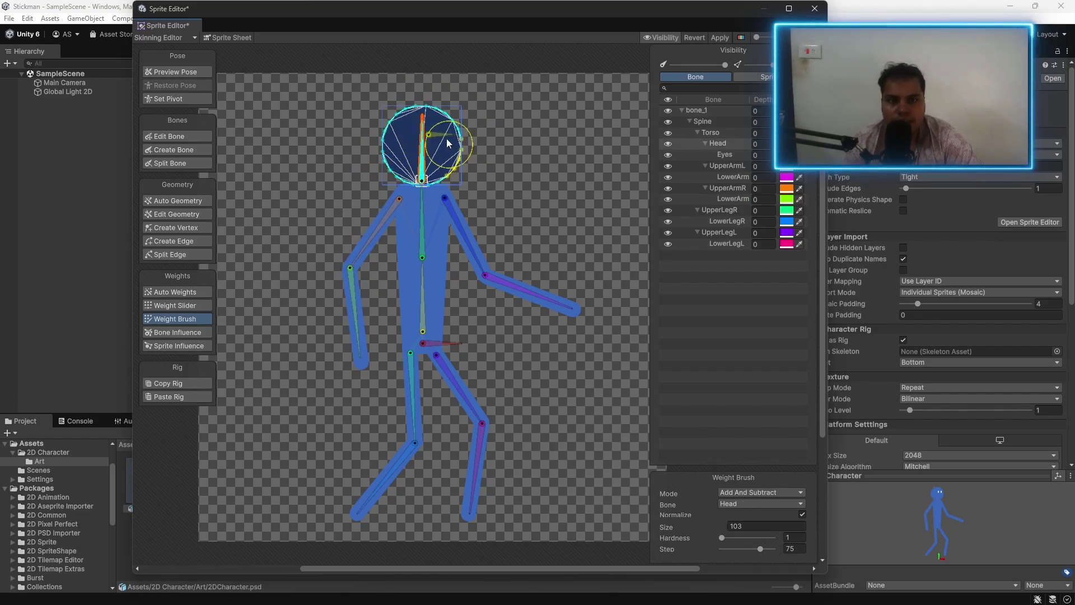
left_click(492, 227)
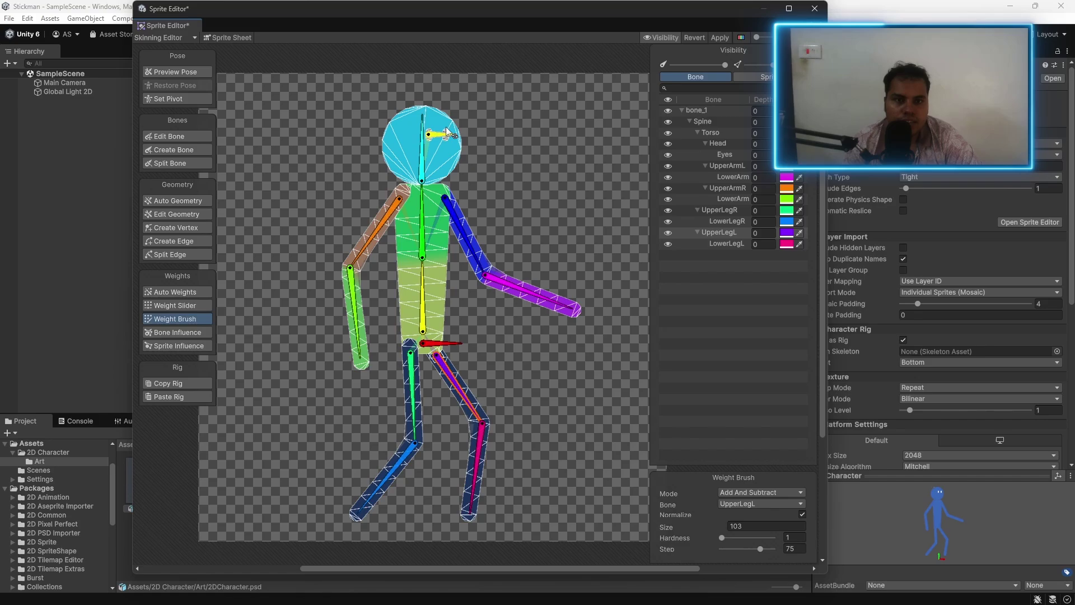
left_click(447, 133)
scroll(462, 185, "up", 5)
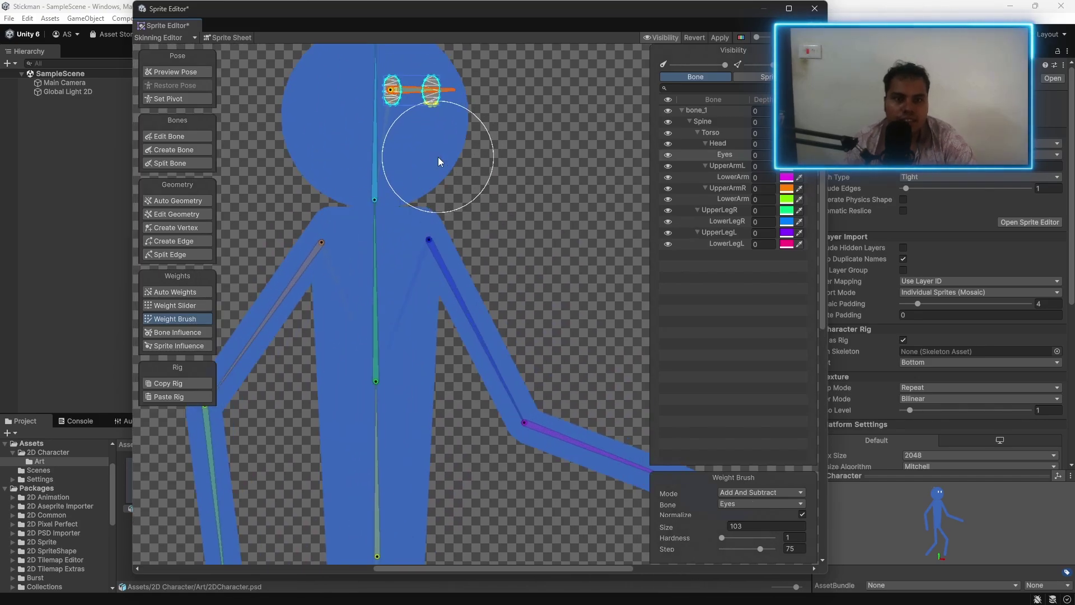
scroll(493, 219, "up", 3)
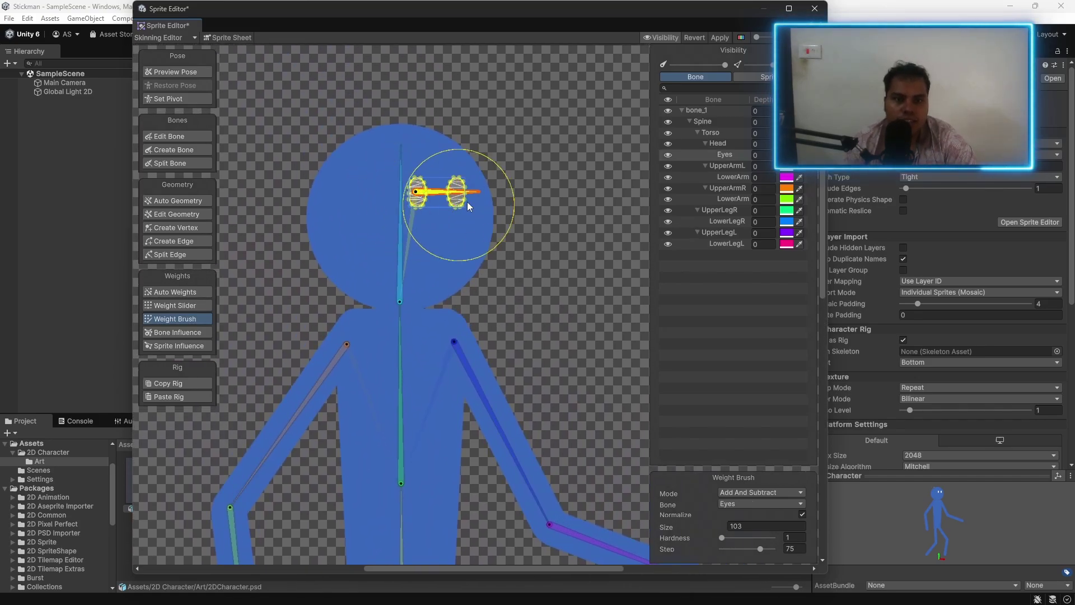
scroll(553, 280, "down", 4)
scroll(553, 289, "up", 1)
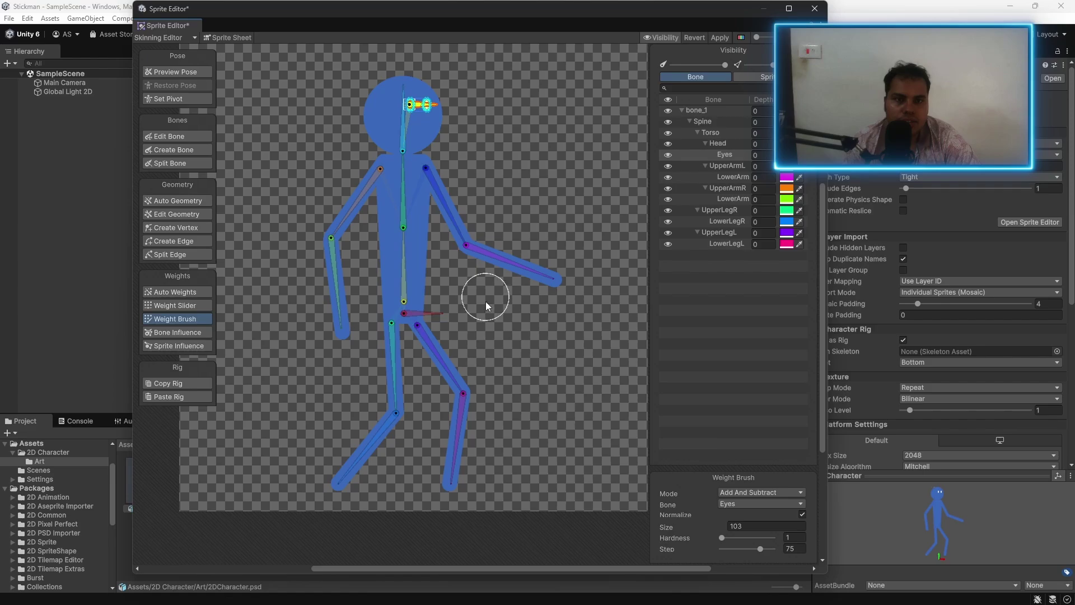
- Paint UpperLegL on the left thigh and LowerLegL on the shin, then test the knee bend
left_click(446, 355)
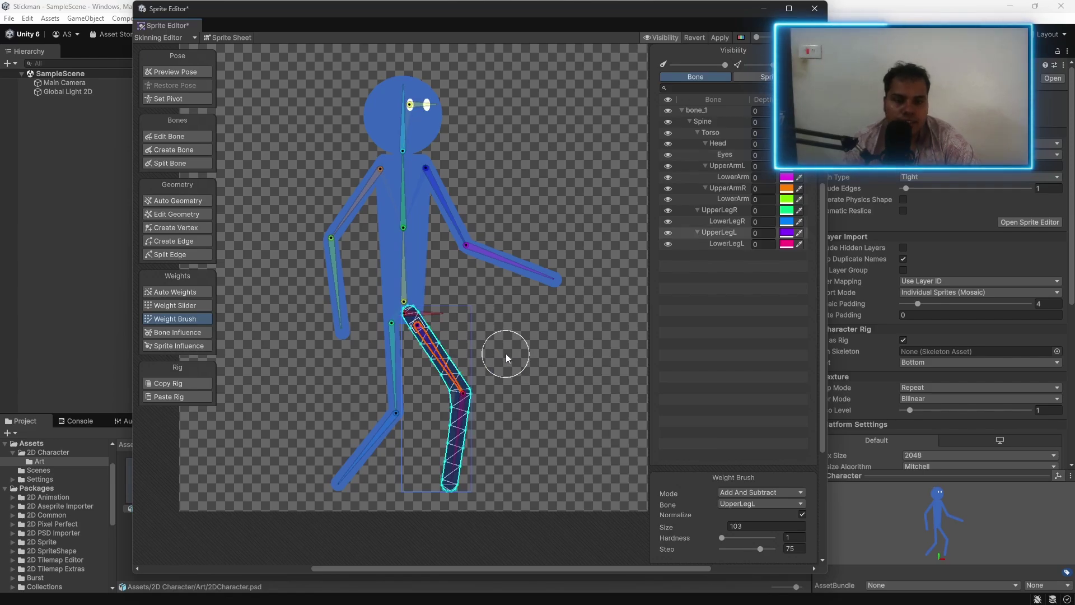
left_click_drag(462, 375, 448, 346)
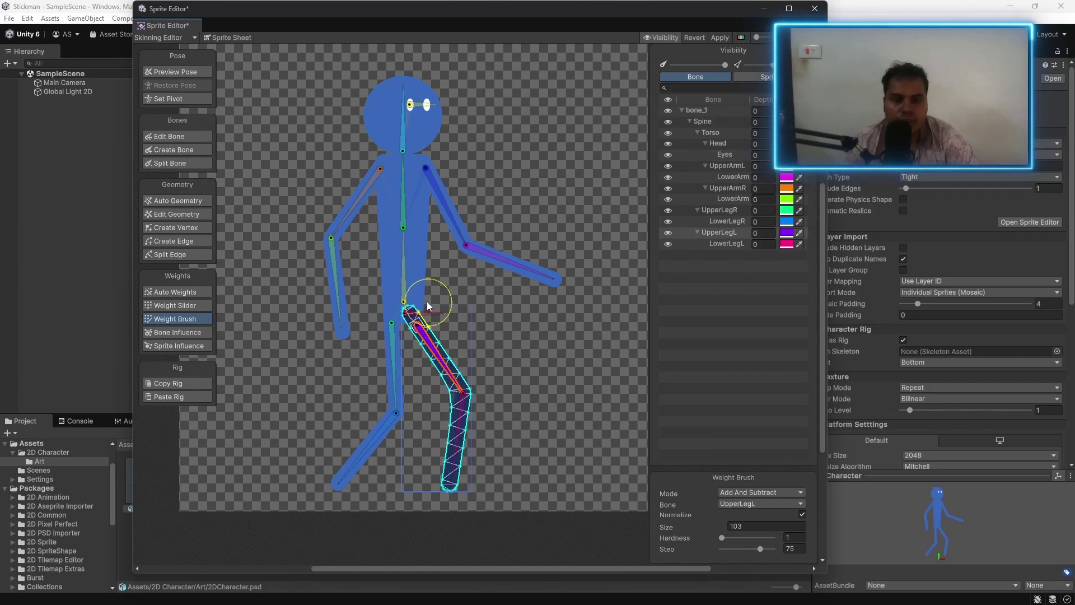
left_click(460, 440)
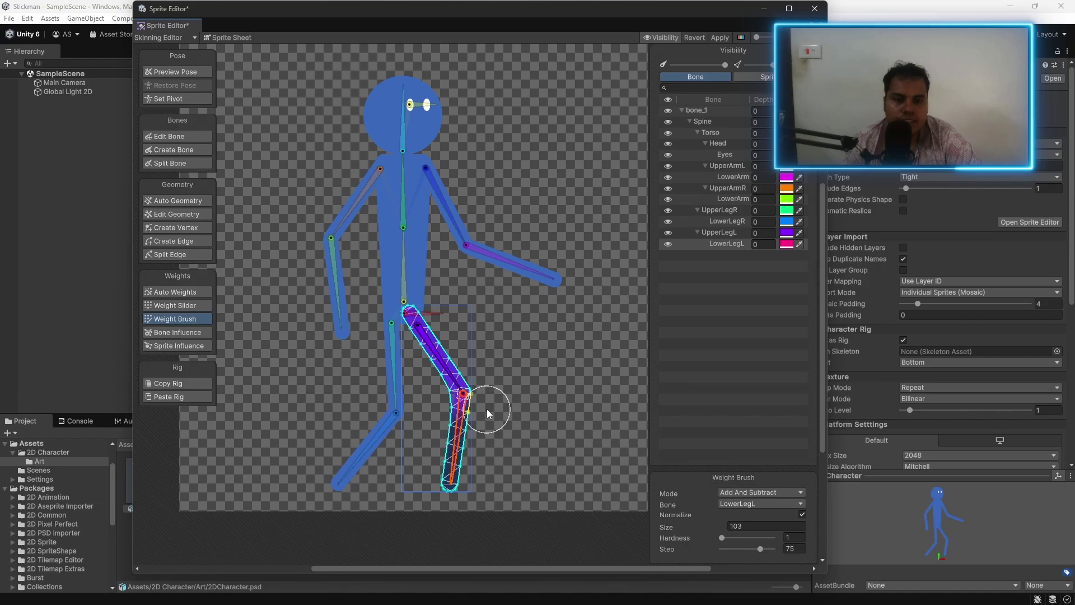
mouse_move(442, 478)
left_mouse_down()
mouse_move(448, 415)
mouse_move(430, 422)
mouse_move(459, 432)
mouse_move(449, 417)
mouse_move(457, 409)
left_mouse_up()
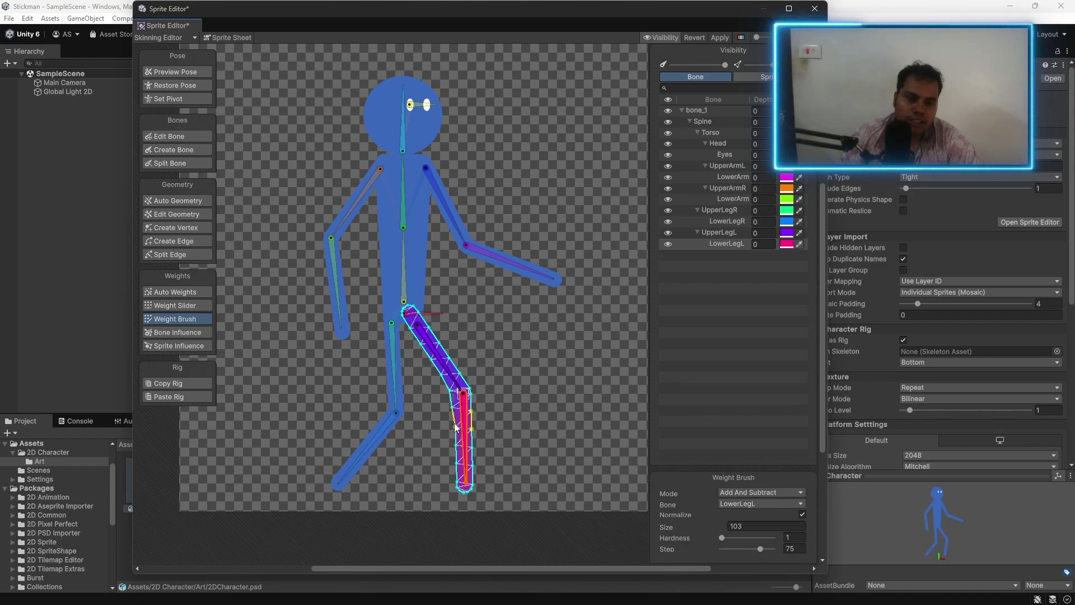
middle_click_drag(456, 427, 471, 417)
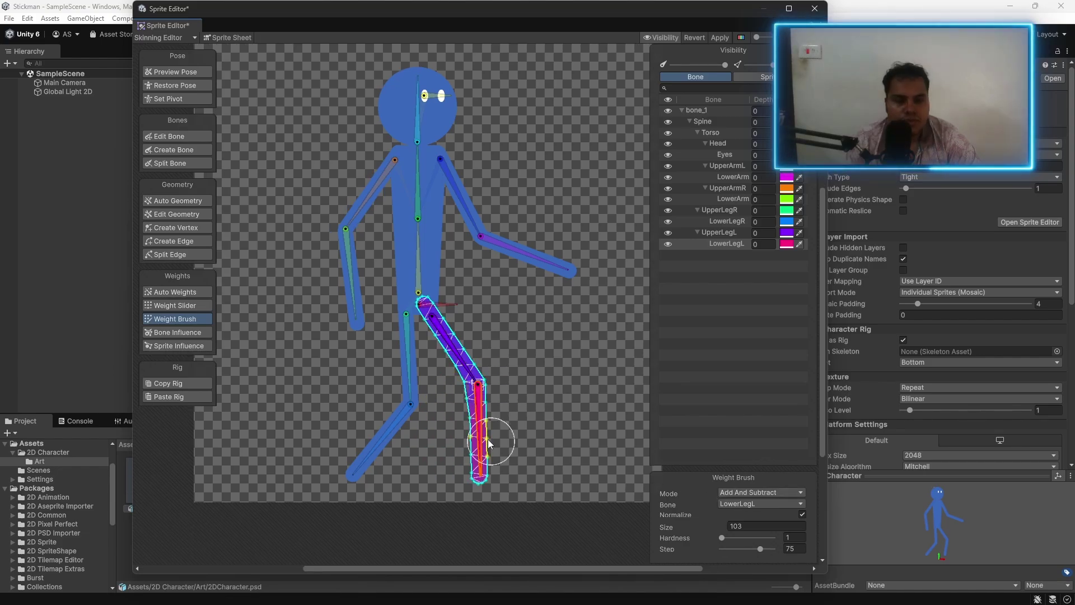
left_click(470, 372)
left_click(479, 404)
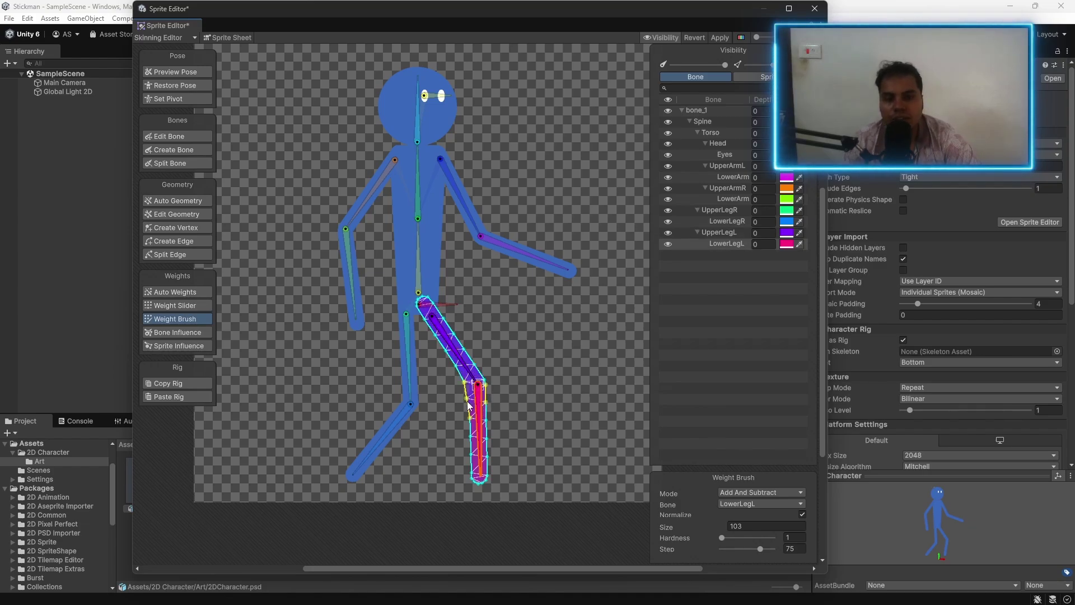
left_click(460, 393)
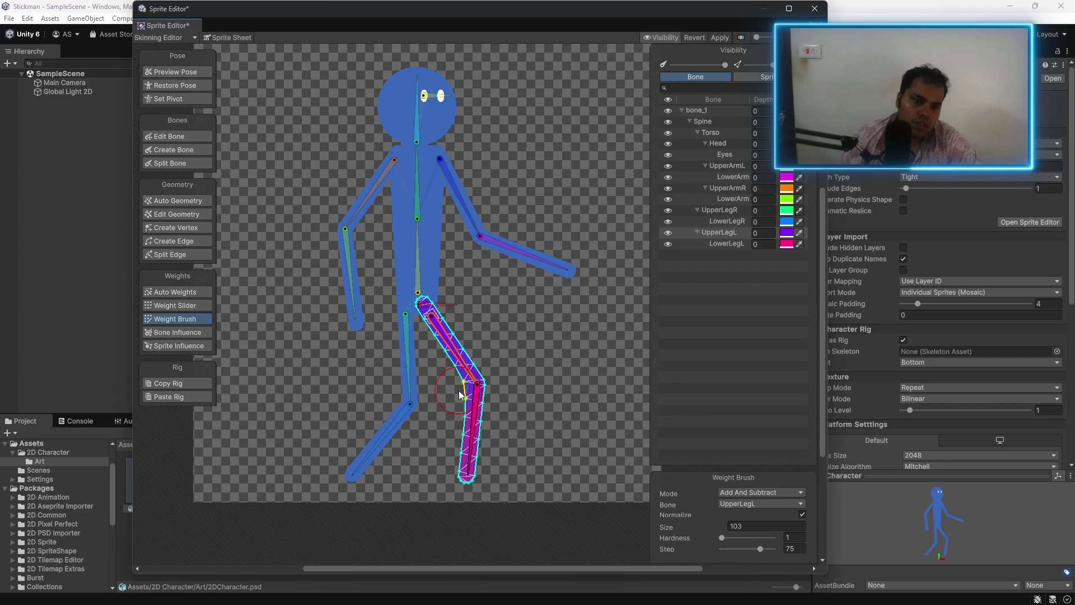
key("shift+z")
mouse_move(475, 395)
left_mouse_down()
mouse_move(403, 452)
mouse_move(498, 445)
mouse_move(453, 464)
mouse_move(478, 458)
left_mouse_up()
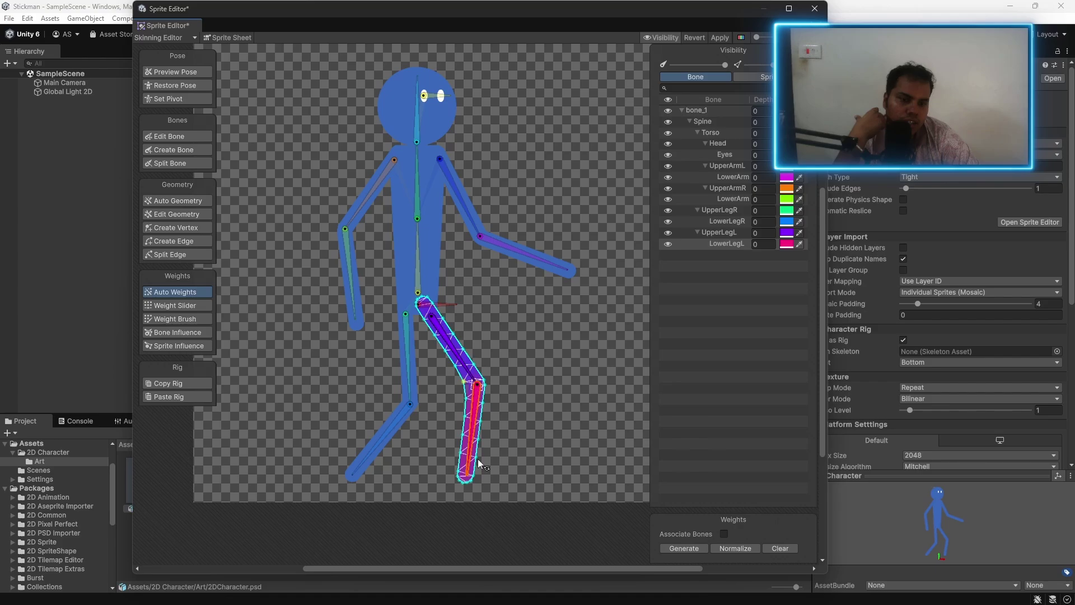
- In Auto Weights, uncheck Associate Bones and Generate All weights for every sprite
left_click(386, 432)
key("shift+n")
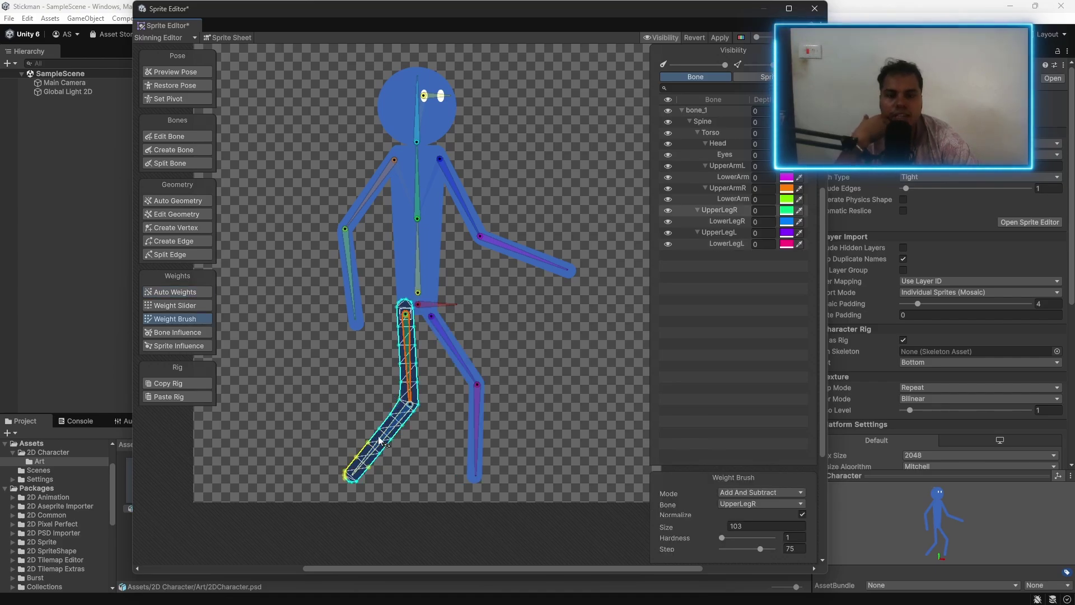
left_click(177, 291)
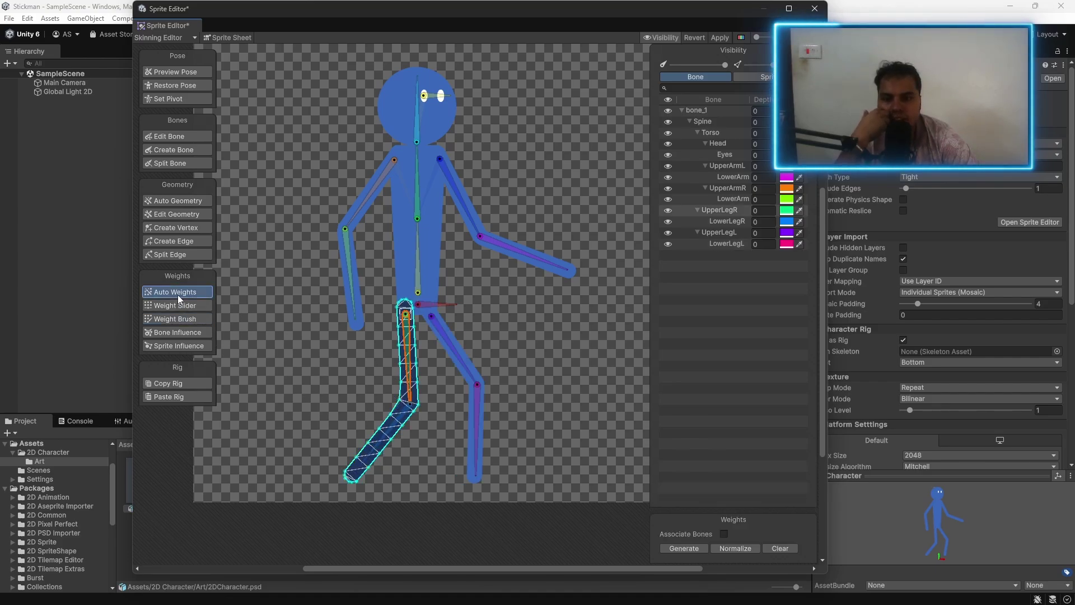
left_click(724, 535)
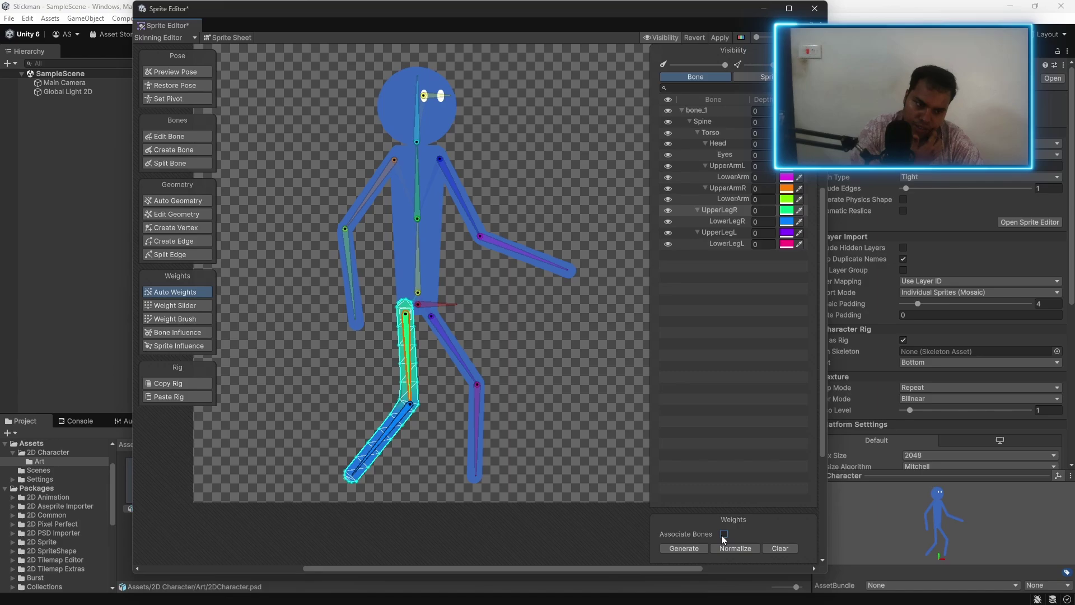
left_click(703, 545)
left_click(384, 440)
- Bend the lower leg at the knee to test the leg deformation
scroll(400, 446, "up", 3)
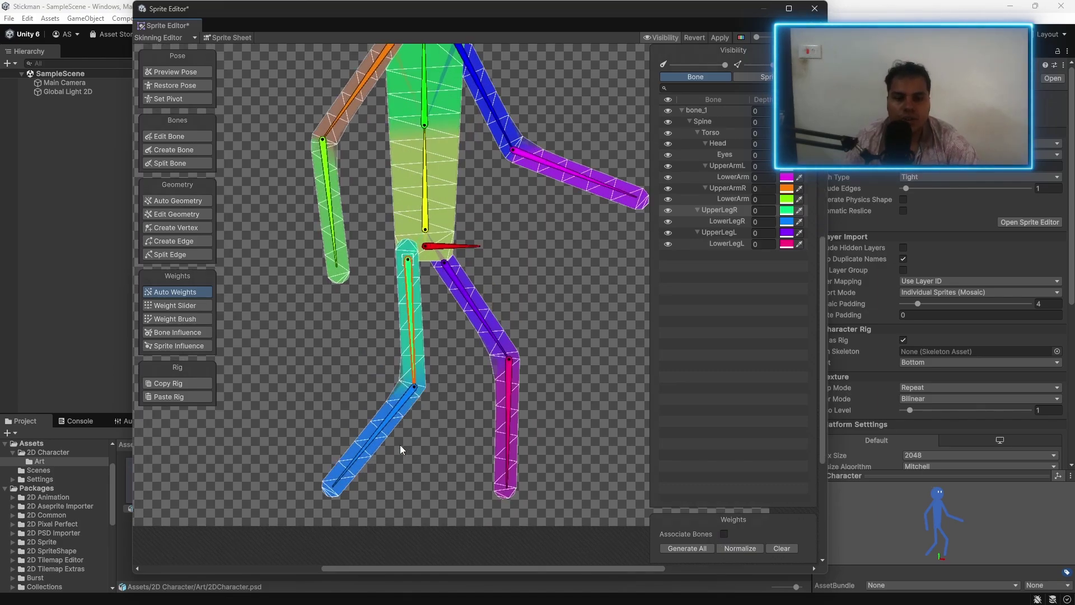
mouse_move(403, 414)
left_mouse_down()
mouse_move(386, 399)
mouse_move(402, 413)
left_mouse_up()
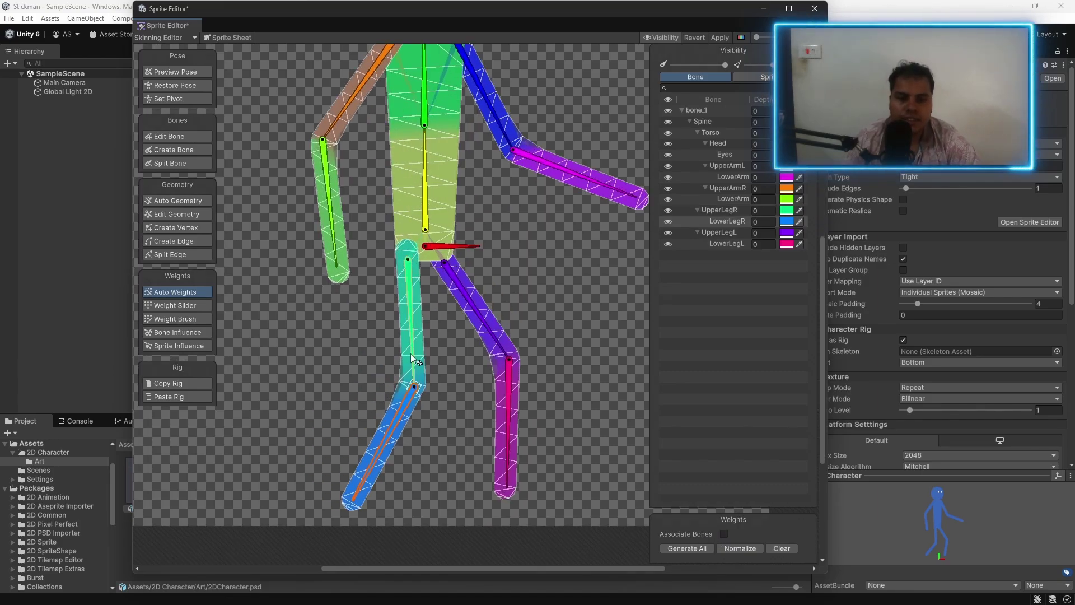
left_click_drag(436, 361, 455, 380)
middle_click_drag(455, 376, 469, 495)
- Rotate the upper arm and forearm bones to test the arm deformation
left_click_drag(336, 240, 303, 210)
left_click(504, 224)
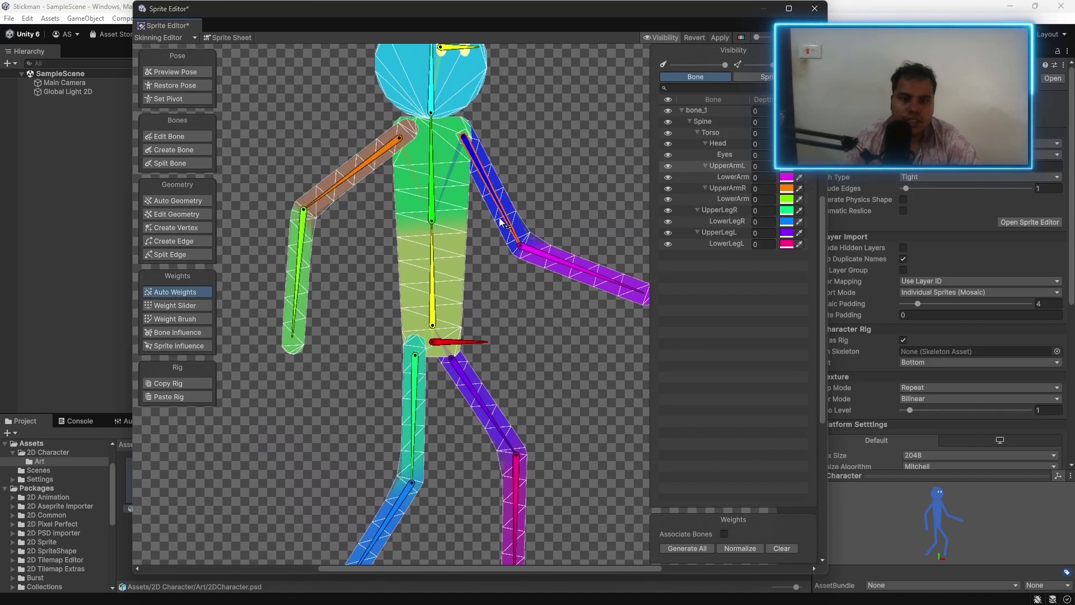
left_click_drag(504, 224, 560, 300)
middle_click_drag(560, 300, 464, 350)
left_click_drag(465, 350, 498, 330)
scroll(452, 450, "down", 3)
middle_click_drag(452, 450, 506, 396)
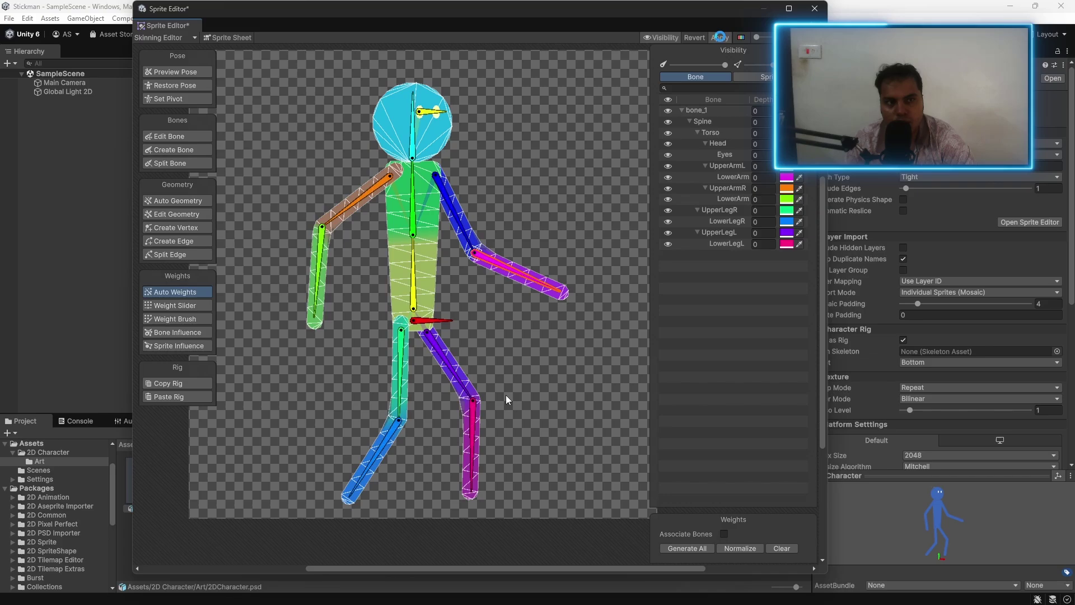
- Apply the rig, close the Sprite Editor, and drag 2DCharacter from 2D Character/Art into the scene
left_click(719, 37)
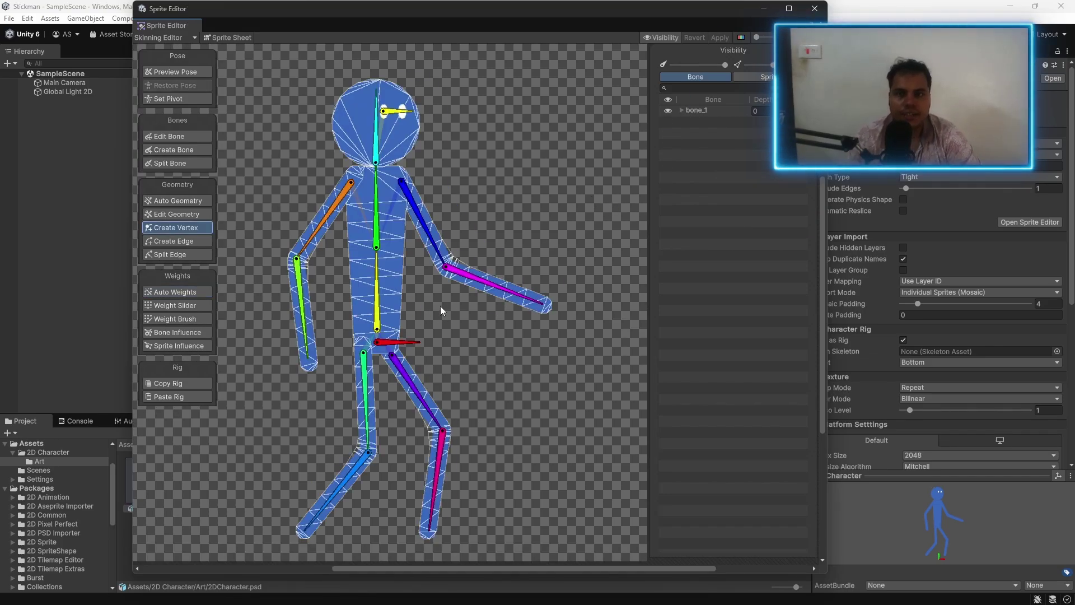
left_click(814, 8)
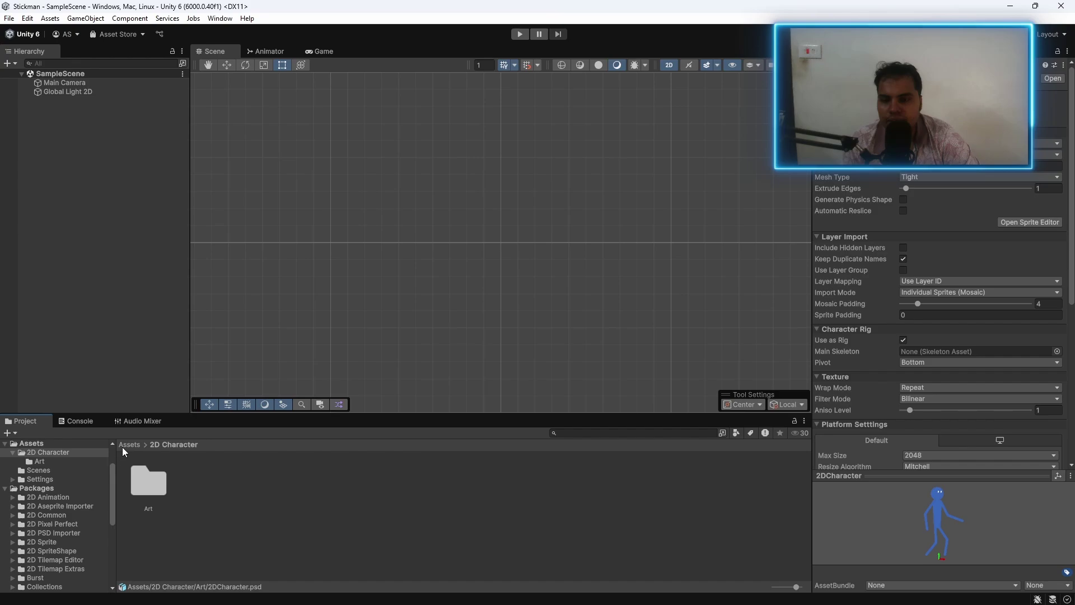
left_click(122, 446)
double_click(159, 482)
double_click(156, 478)
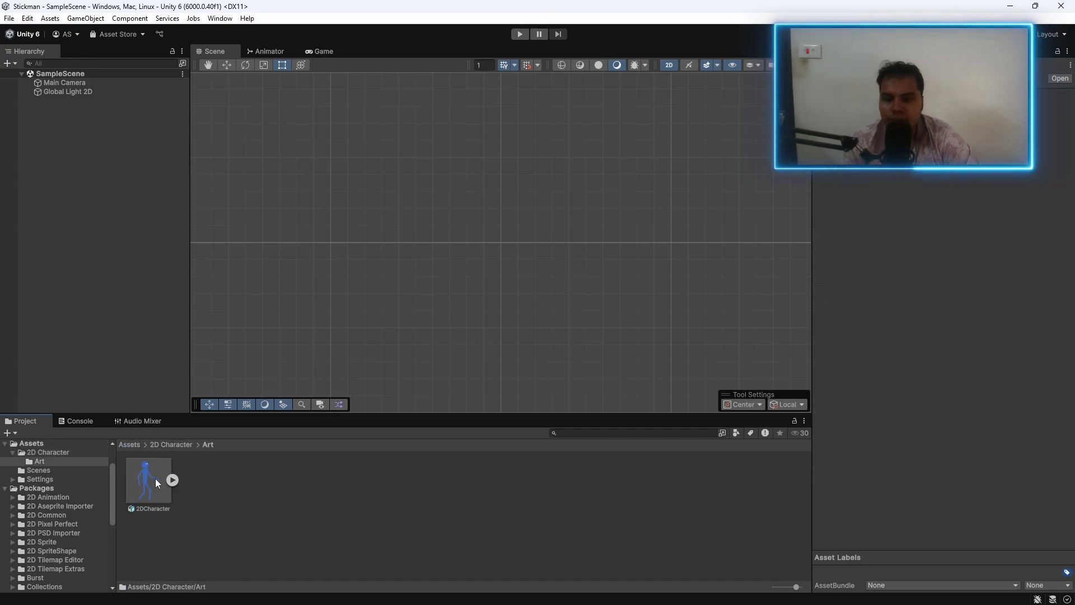
left_click_drag(154, 478, 426, 297)
- Create an empty GameObject in the Hierarchy named Stickman
scroll(422, 310, "down", 5)
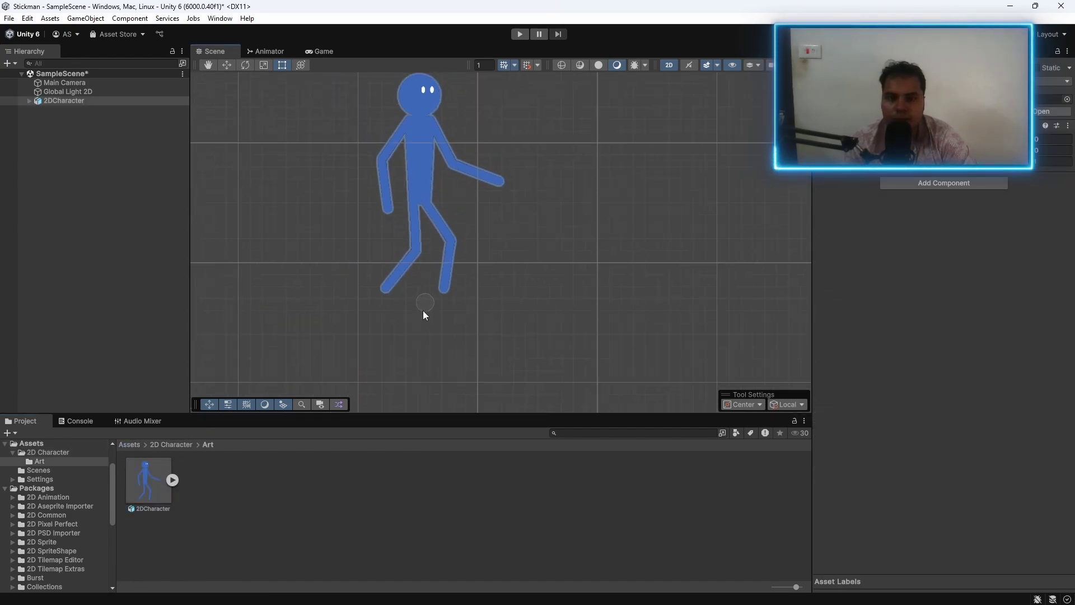
key("f")
key("r")
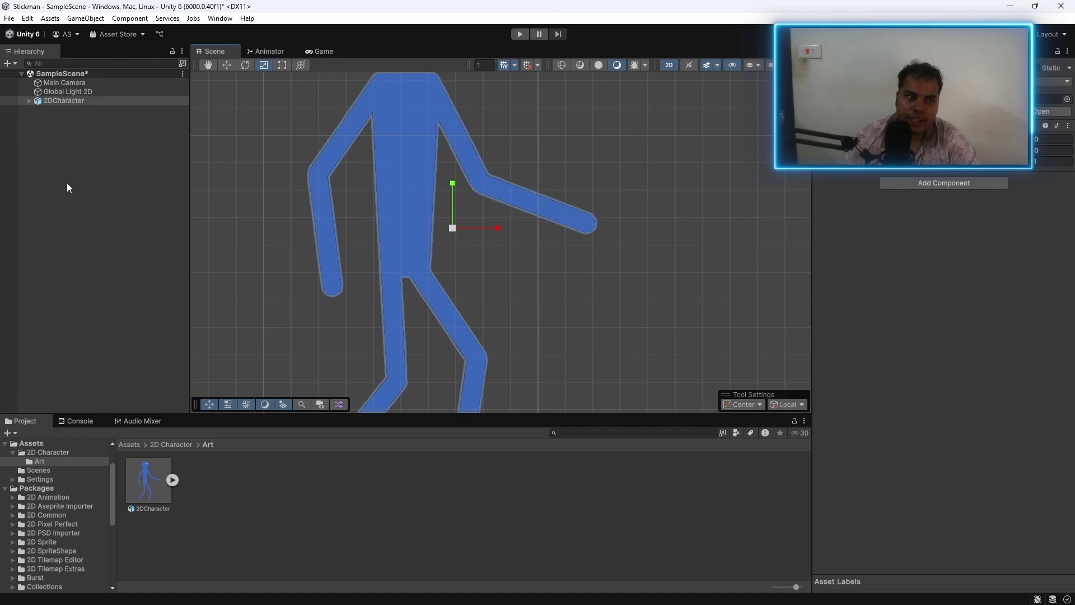
right_click(44, 179)
left_click(159, 367)
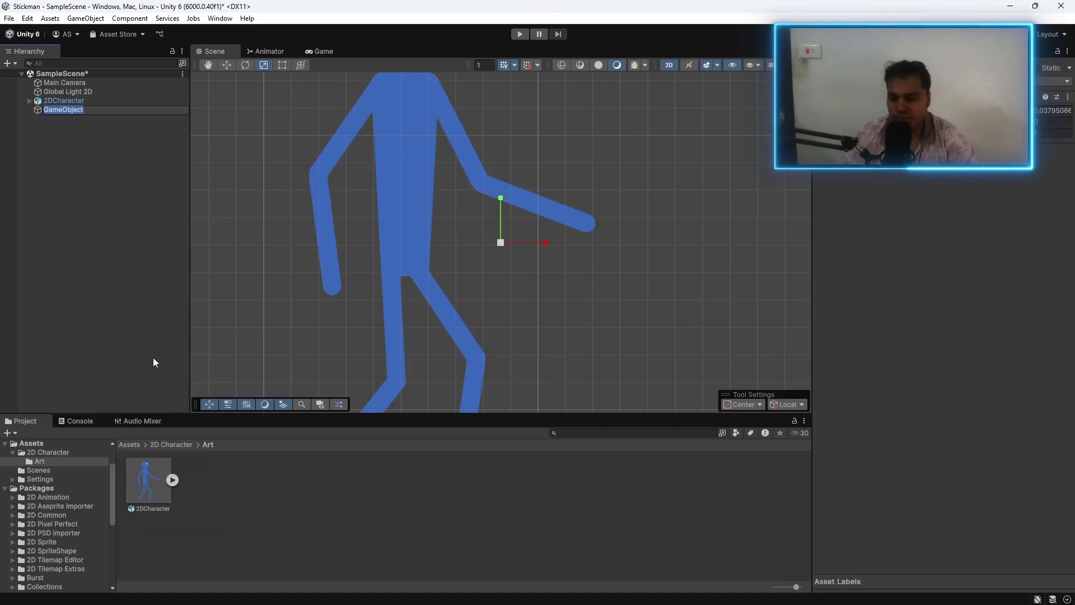
type("S")
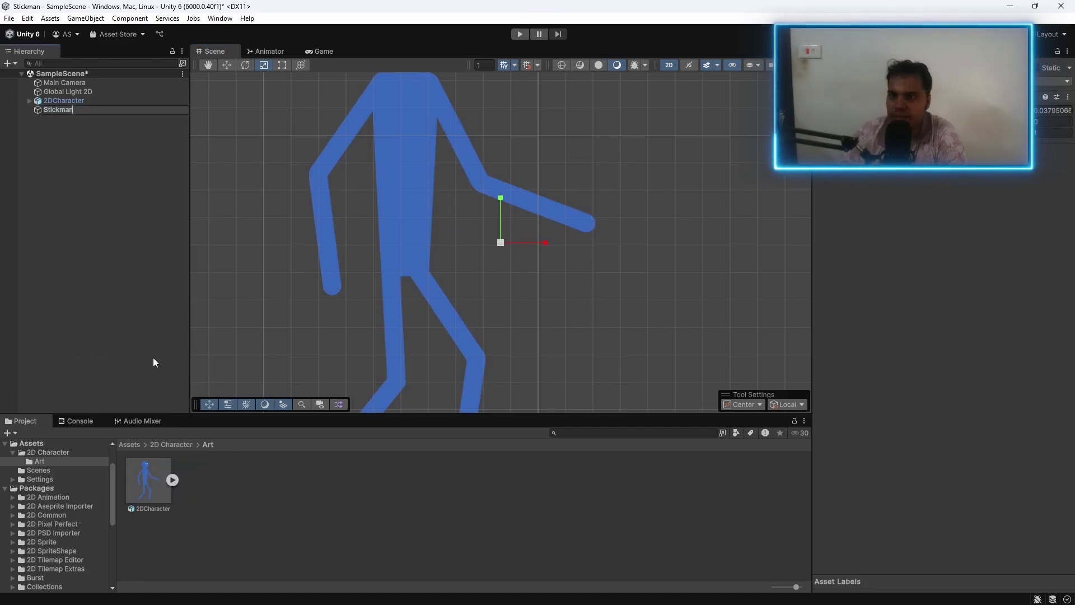
type("tickman")
key("Return")
- Reset the positions of Stickman and 2DCharacter to the origin
right_click(1052, 111)
left_click(974, 220)
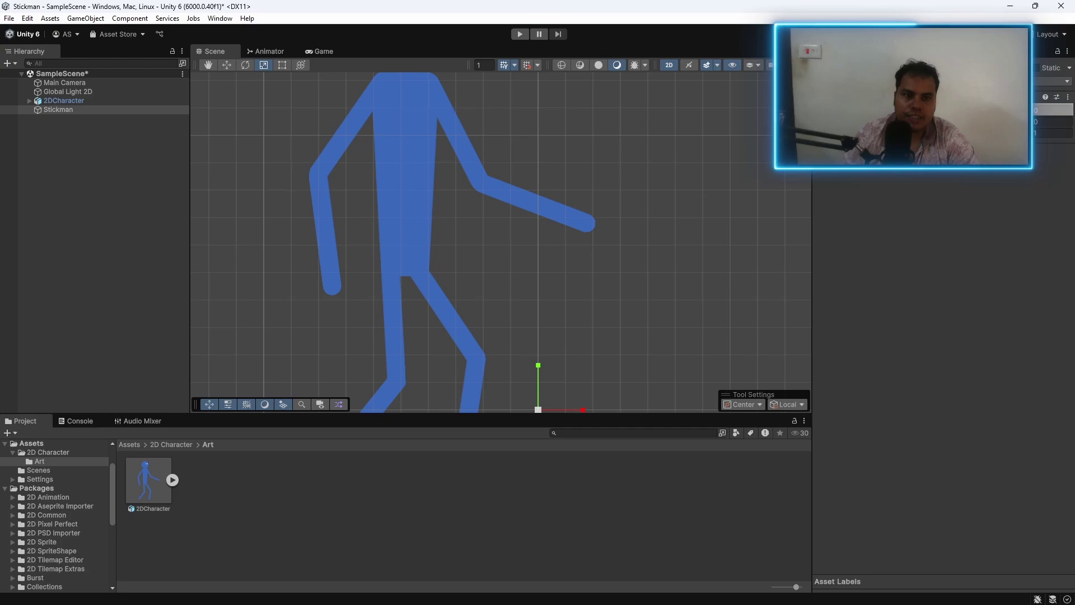
left_click(113, 103)
right_click(1063, 133)
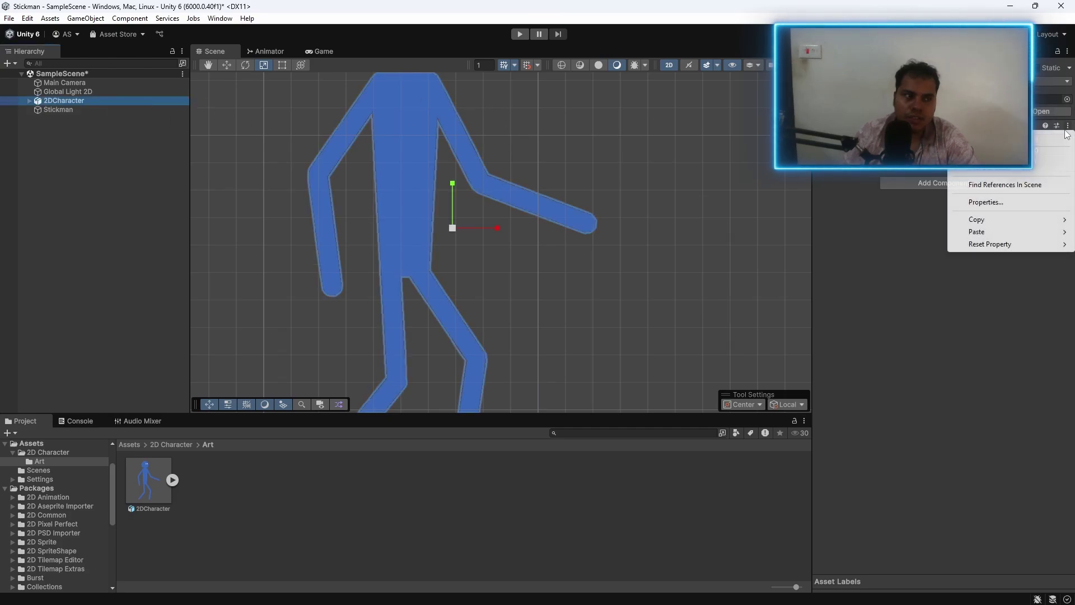
left_click(977, 244)
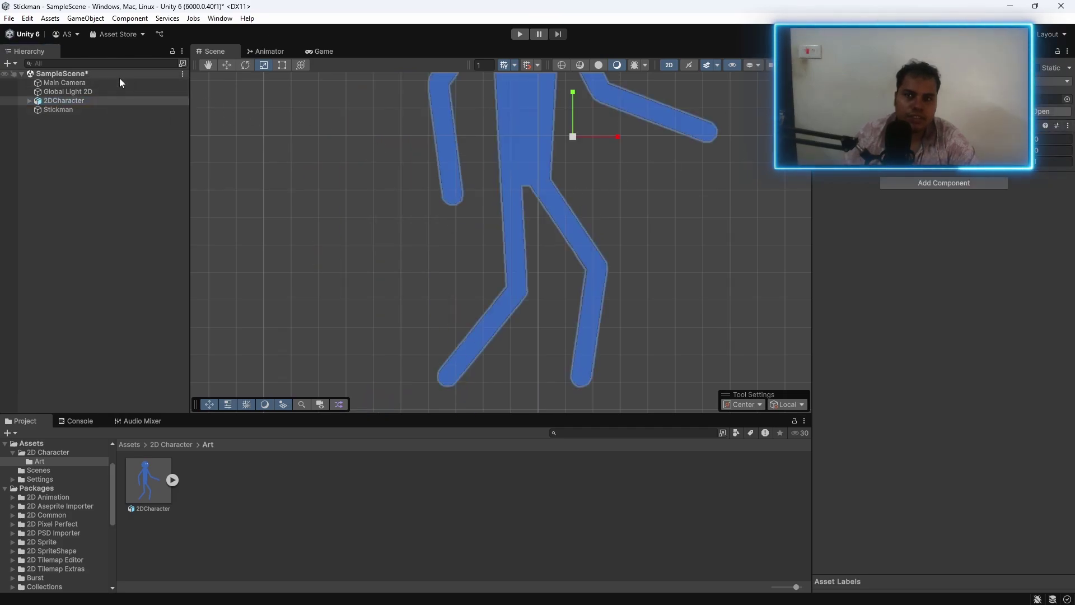
- Make 2DCharacter a child of Stickman and collapse the Stickman entry
left_click(112, 109)
scroll(586, 209, "down", 5)
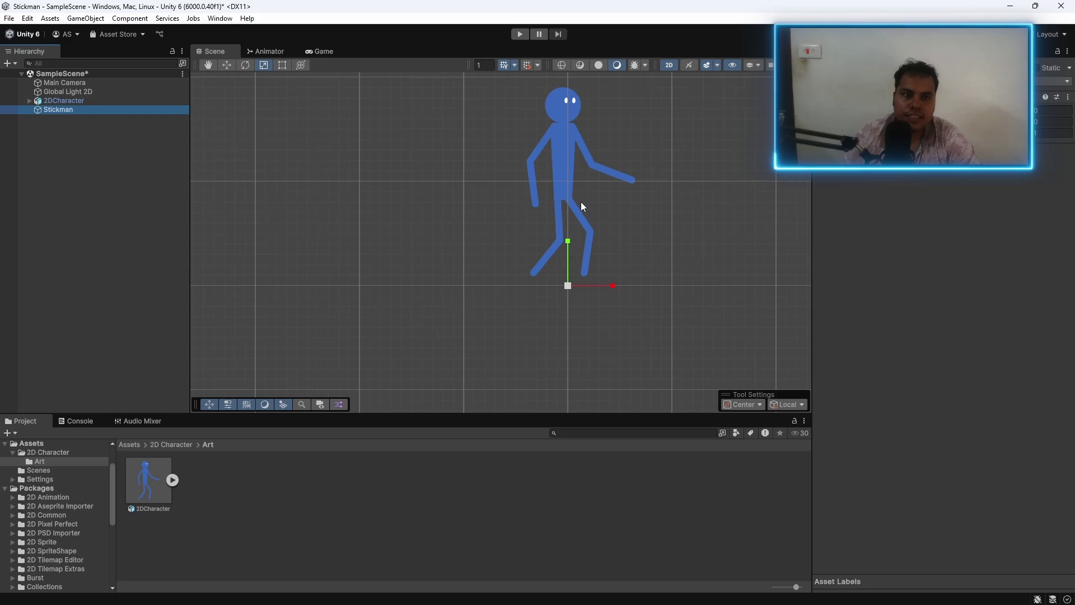
left_click(67, 101)
left_click_drag(582, 135, 583, 144)
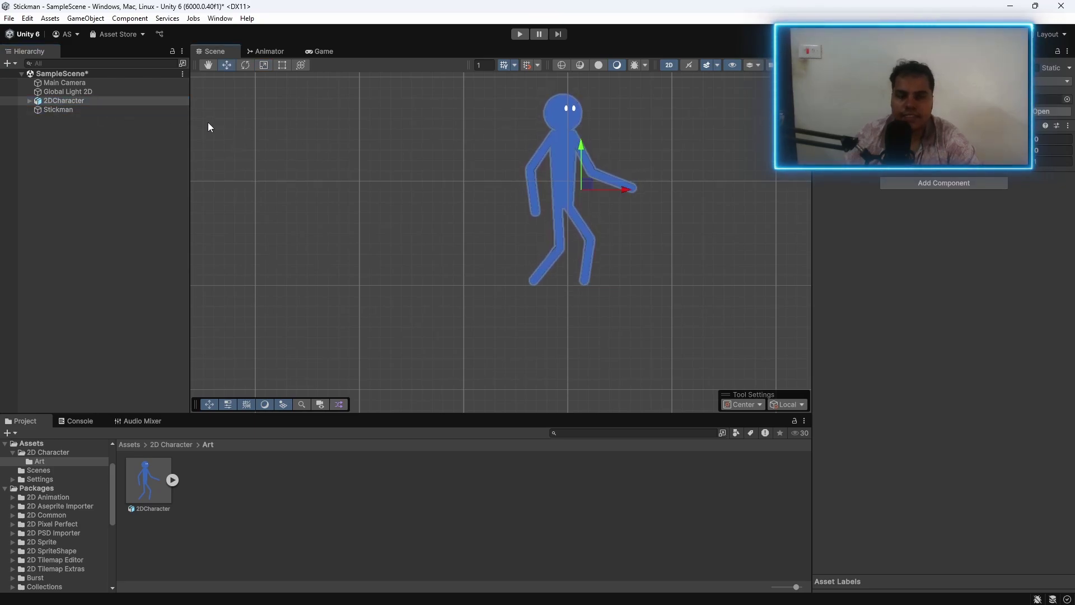
left_click_drag(48, 102, 61, 109)
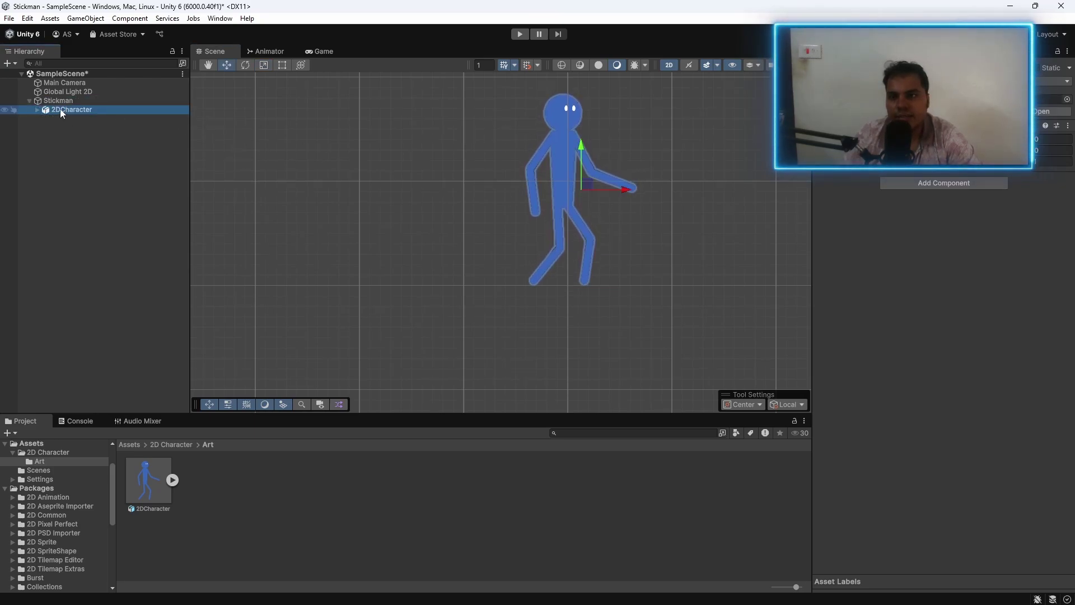
left_click(29, 101)
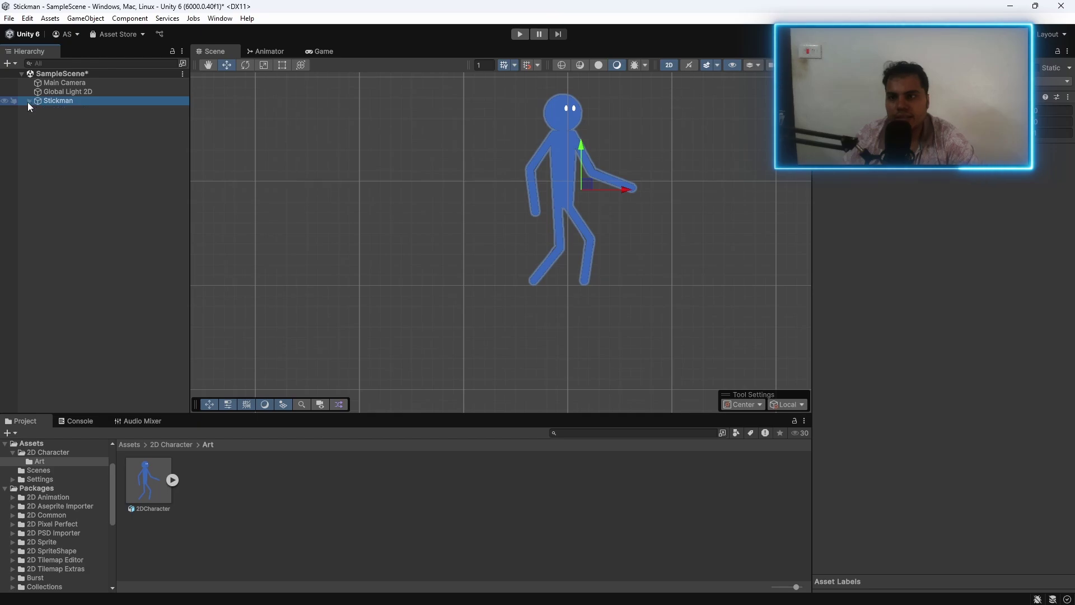
left_click(165, 445)
- Drag Stickman into the 2D Character folder as a prefab, then expand it to show 2DCharacter's parts
left_click_drag(45, 100, 313, 516)
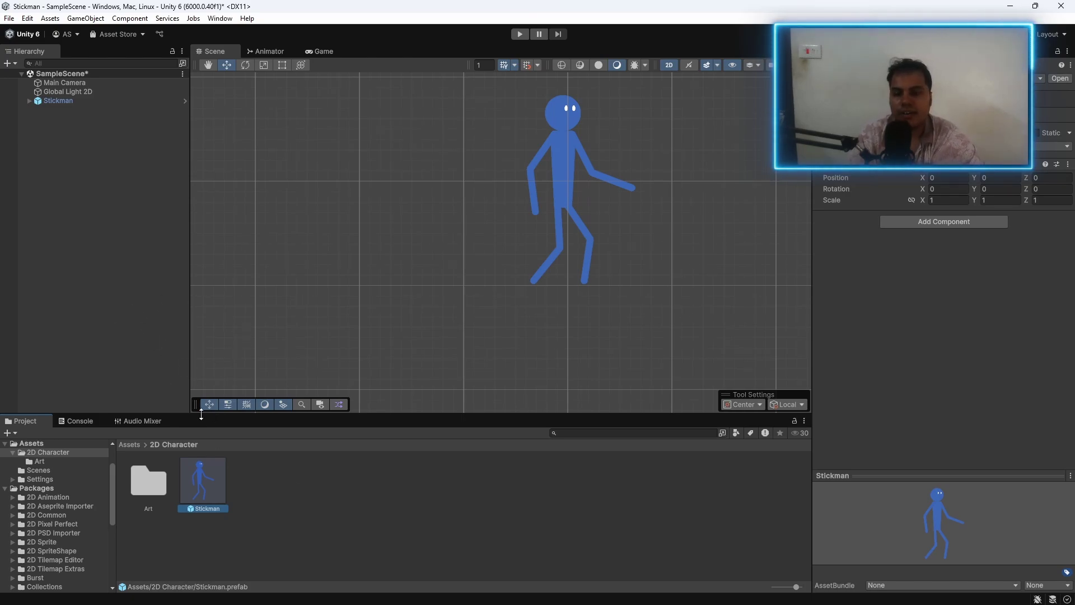
left_click(29, 101)
left_click(58, 109)
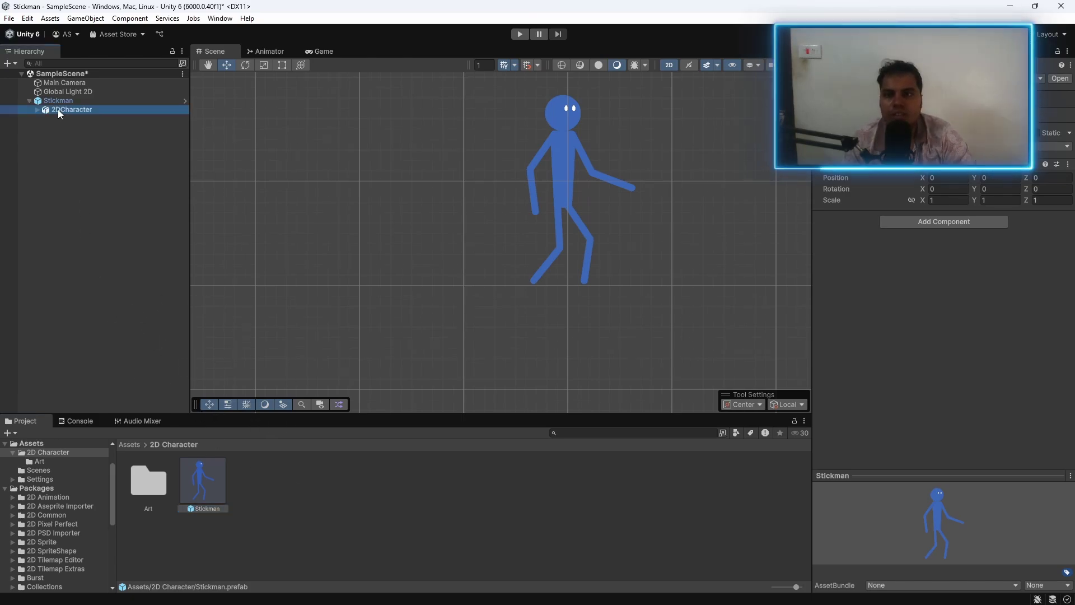
left_click(37, 110)
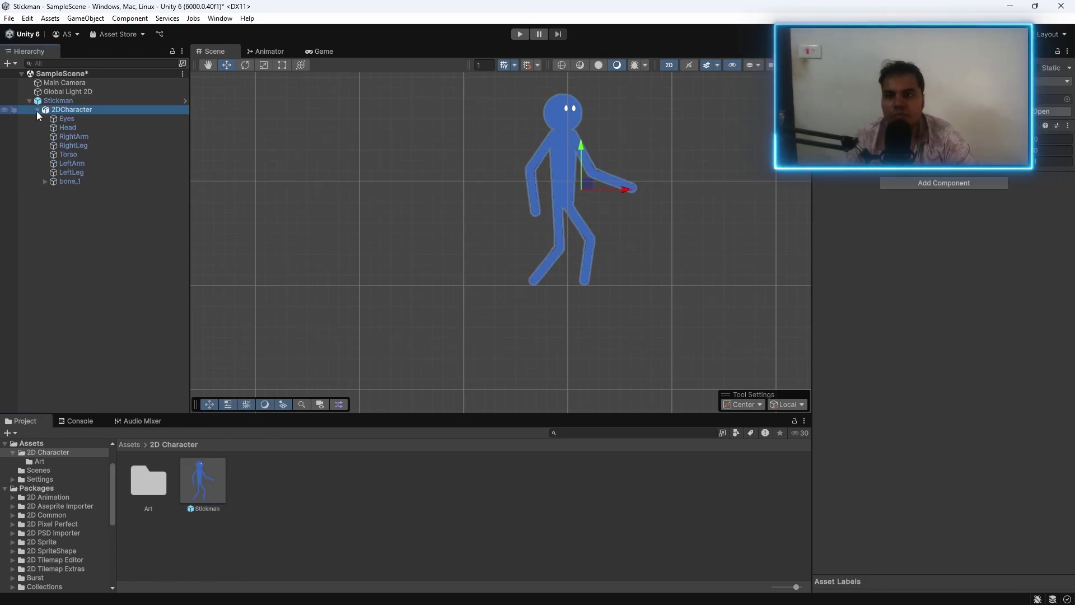
- Expand bone_1 > Spine > Torso_1 > Head_1 in the Hierarchy down to Eyes_1
left_click(45, 182)
left_click(52, 191)
left_click(64, 199)
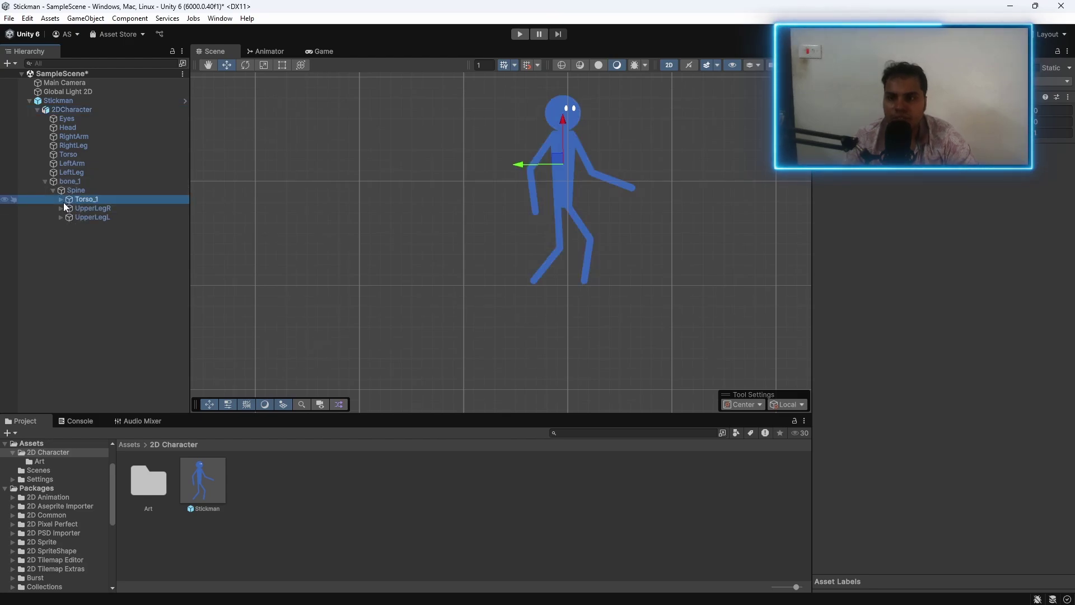
left_click(60, 200)
left_click(80, 209)
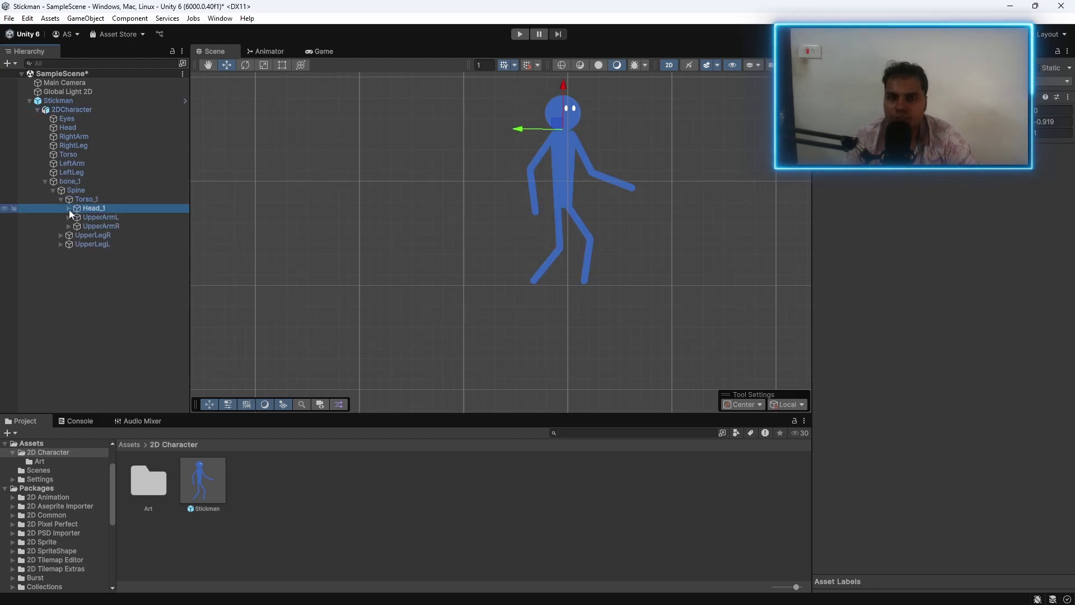
left_click(69, 208)
left_click(100, 218)
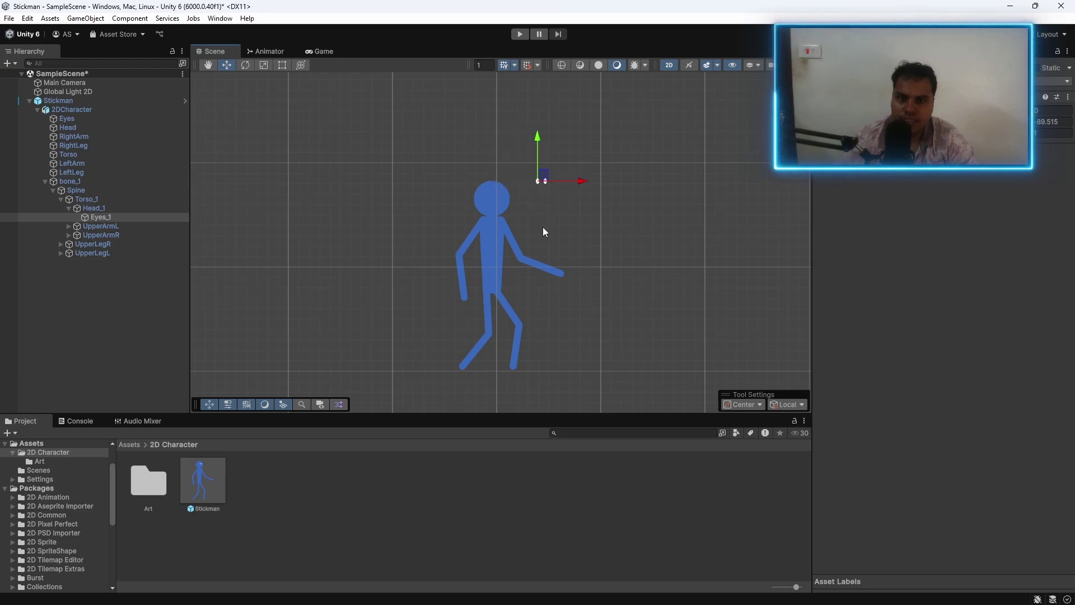
- Test-drag the head away from the body and undo it with Ctrl+Z
key("ctrl+z")
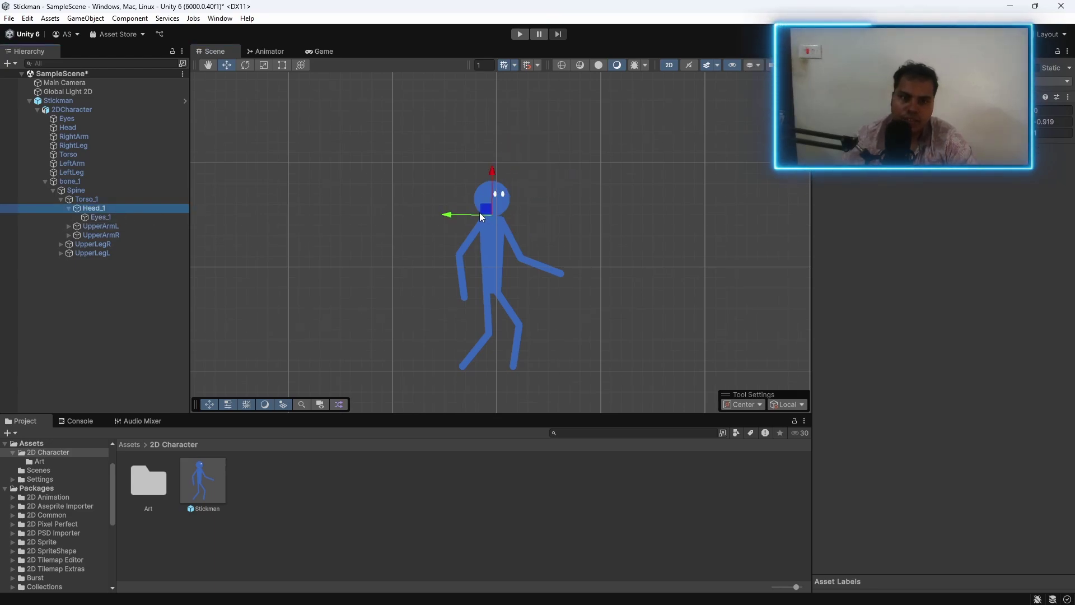
left_click_drag(481, 216, 419, 180)
key("ctrl+z")
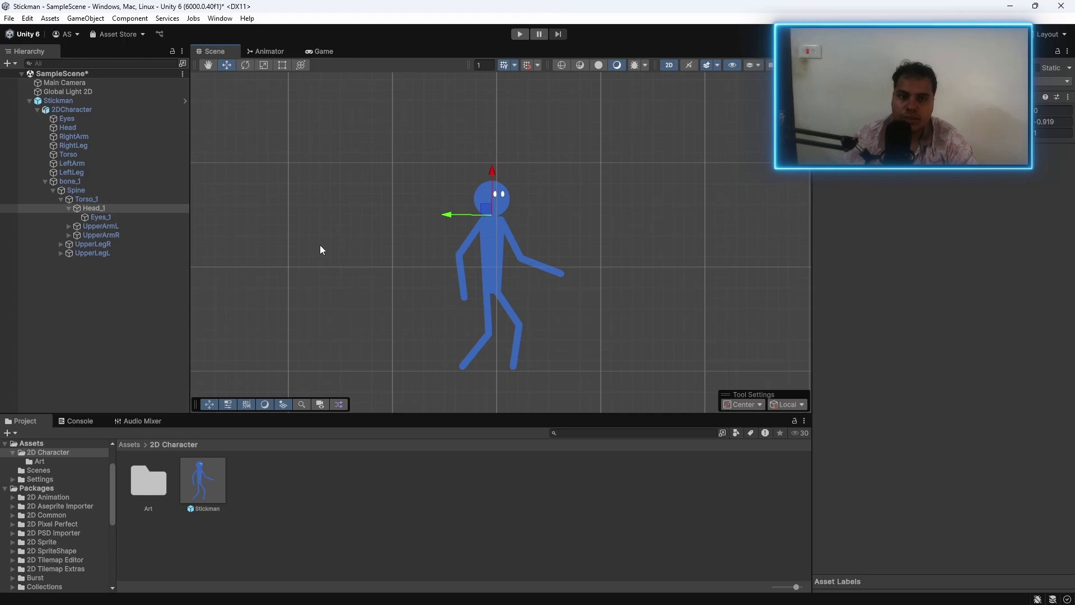